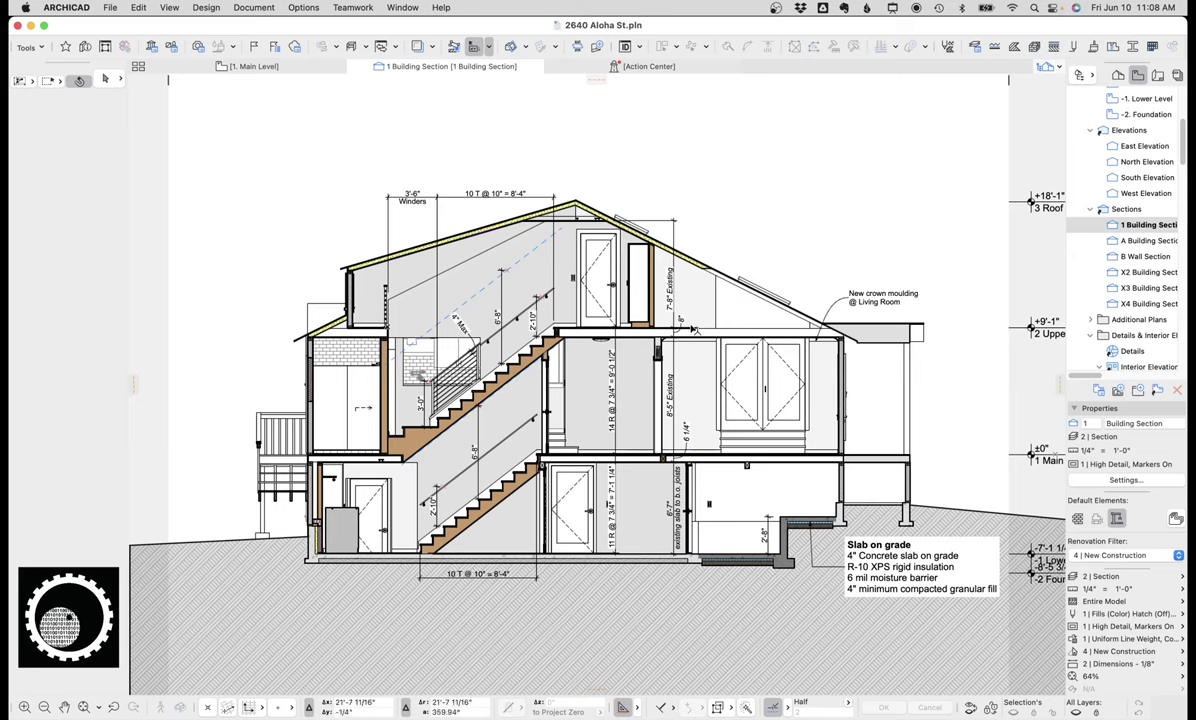
# Step: Examine the interior finishes in the building section, selecting the living room baseboard, the crown trim and the wall tile
pyautogui.scroll(10, 678, 432)
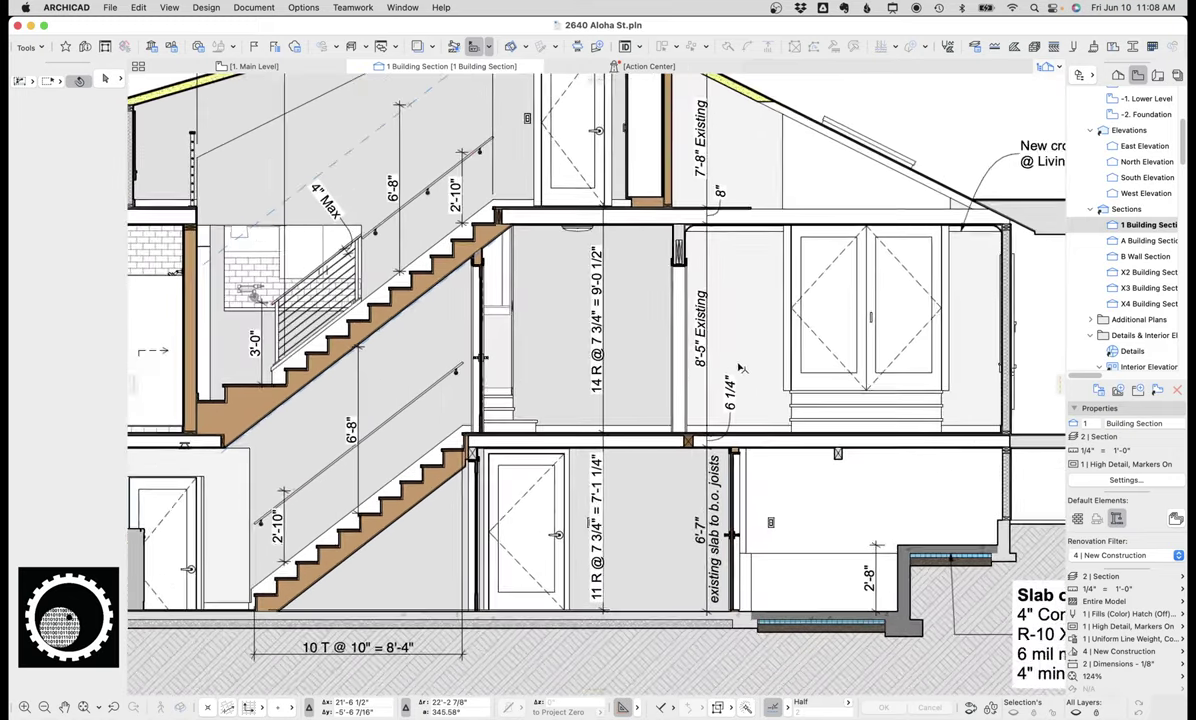
pyautogui.scroll(-5, 772, 507)
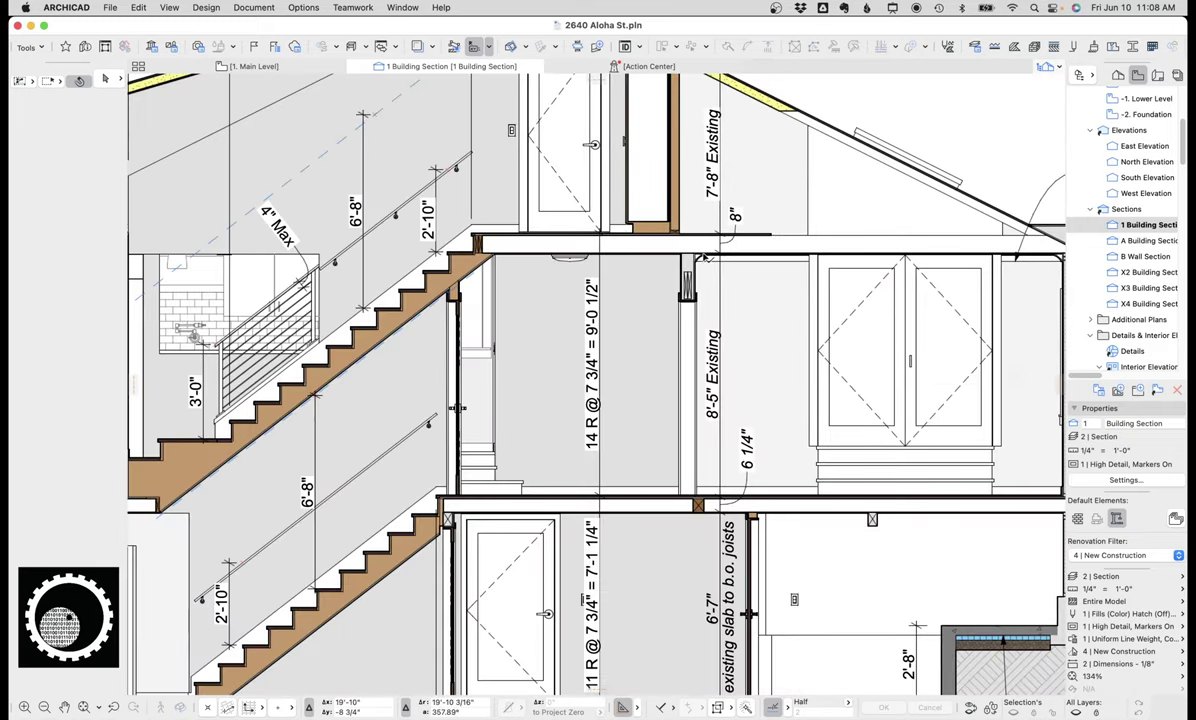
pyautogui.scroll(3, 700, 260)
pyautogui.scroll(-5, 700, 260)
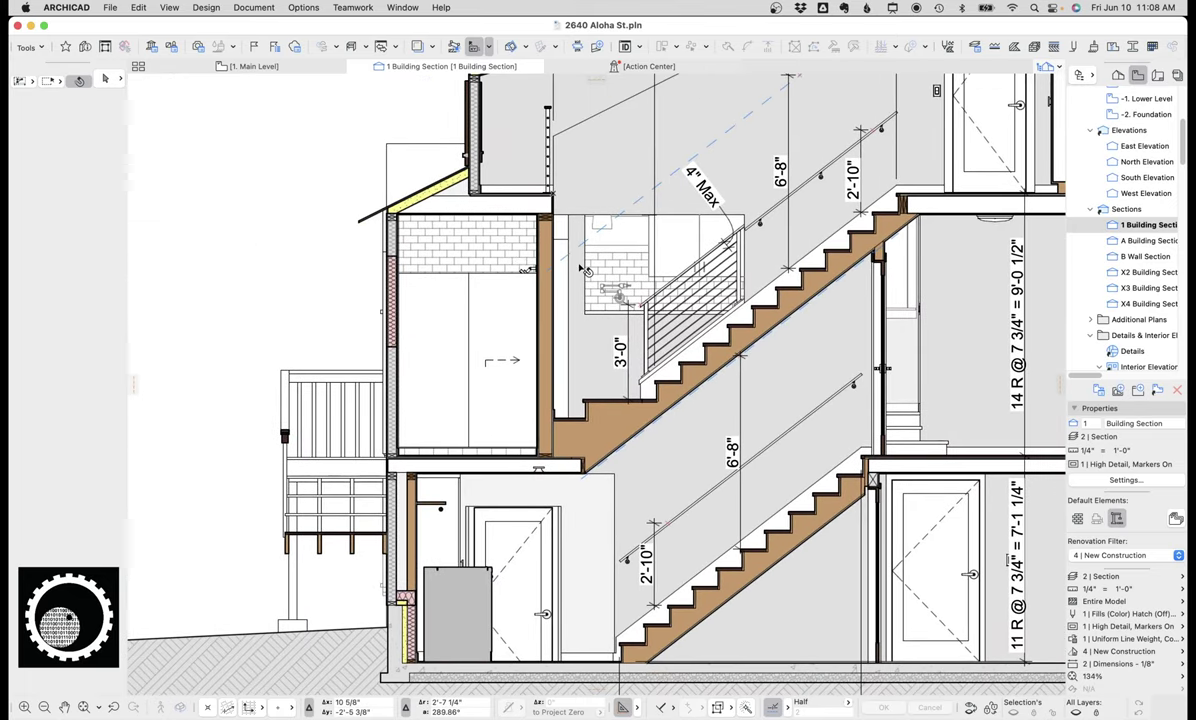
pyautogui.moveTo(667, 282); pyautogui.dragTo(332, 267, button='middle')
pyautogui.click(847, 436)
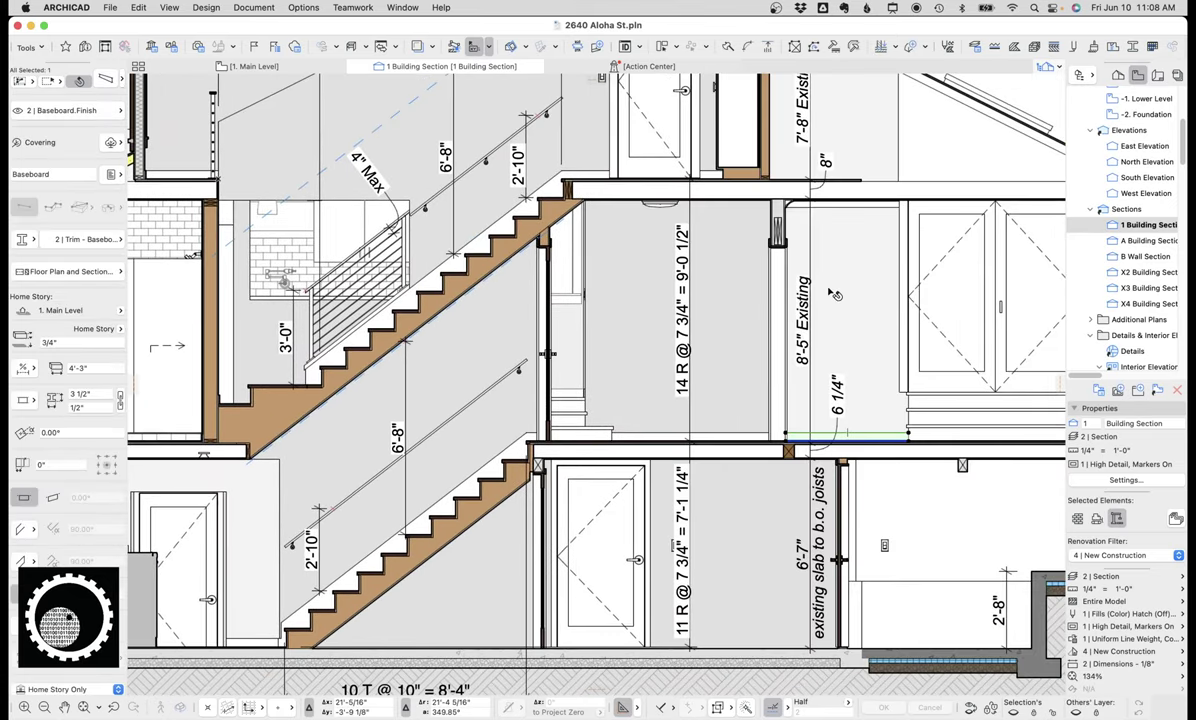
pyautogui.click(836, 207)
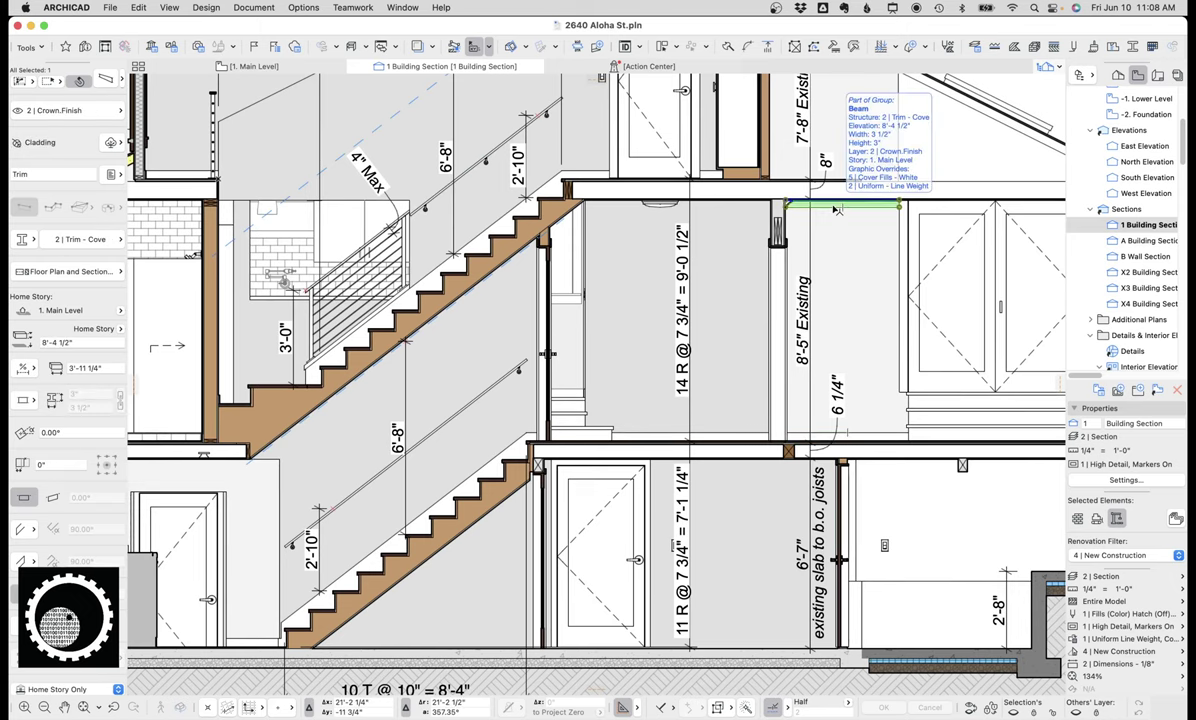
pyautogui.hscroll(-3, 668, 265)
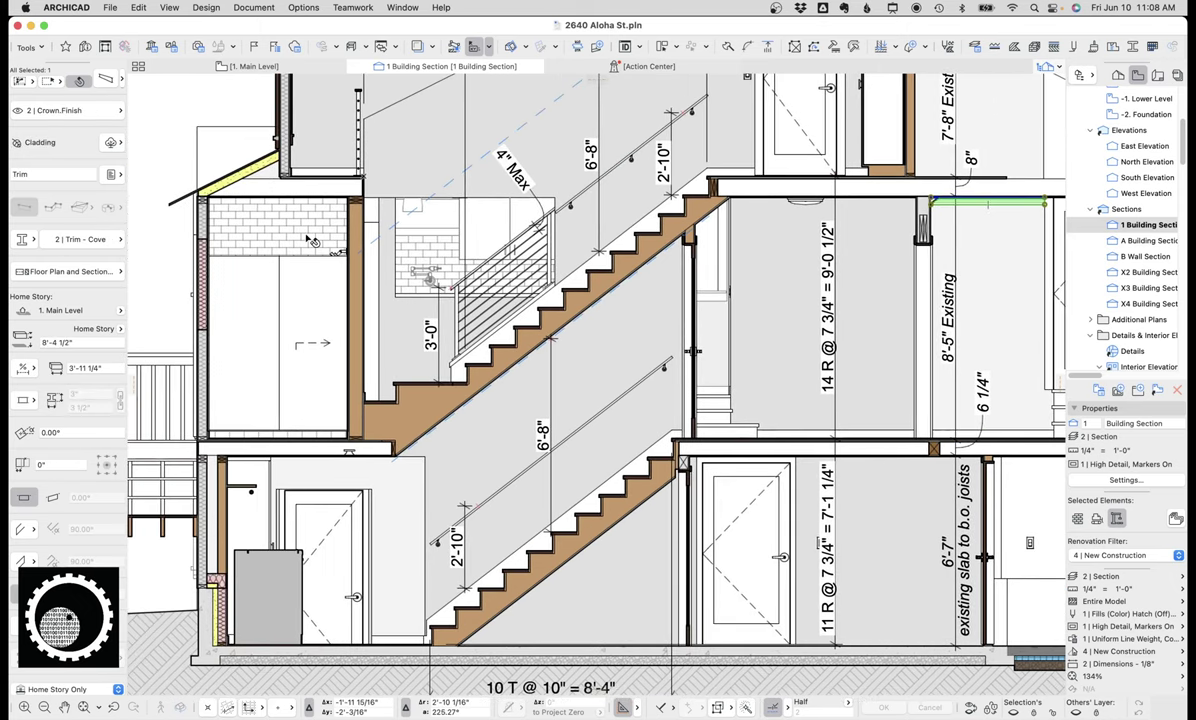
pyautogui.click(336, 245)
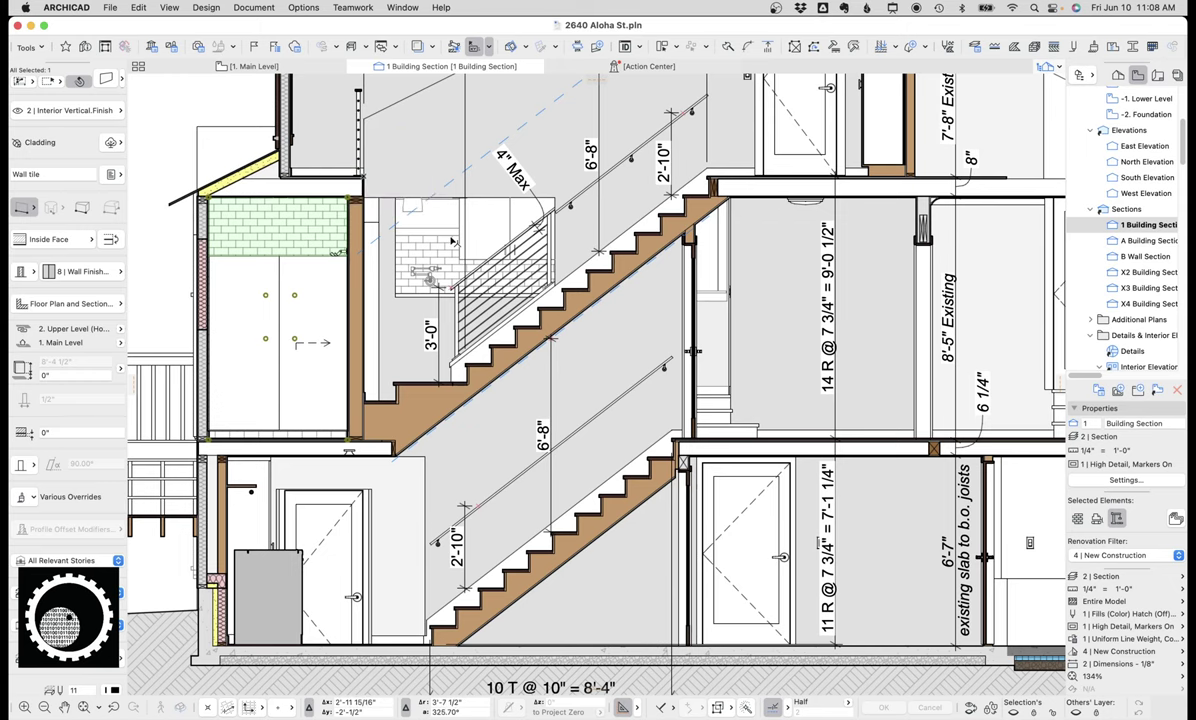
pyautogui.hscroll(6, 477, 231)
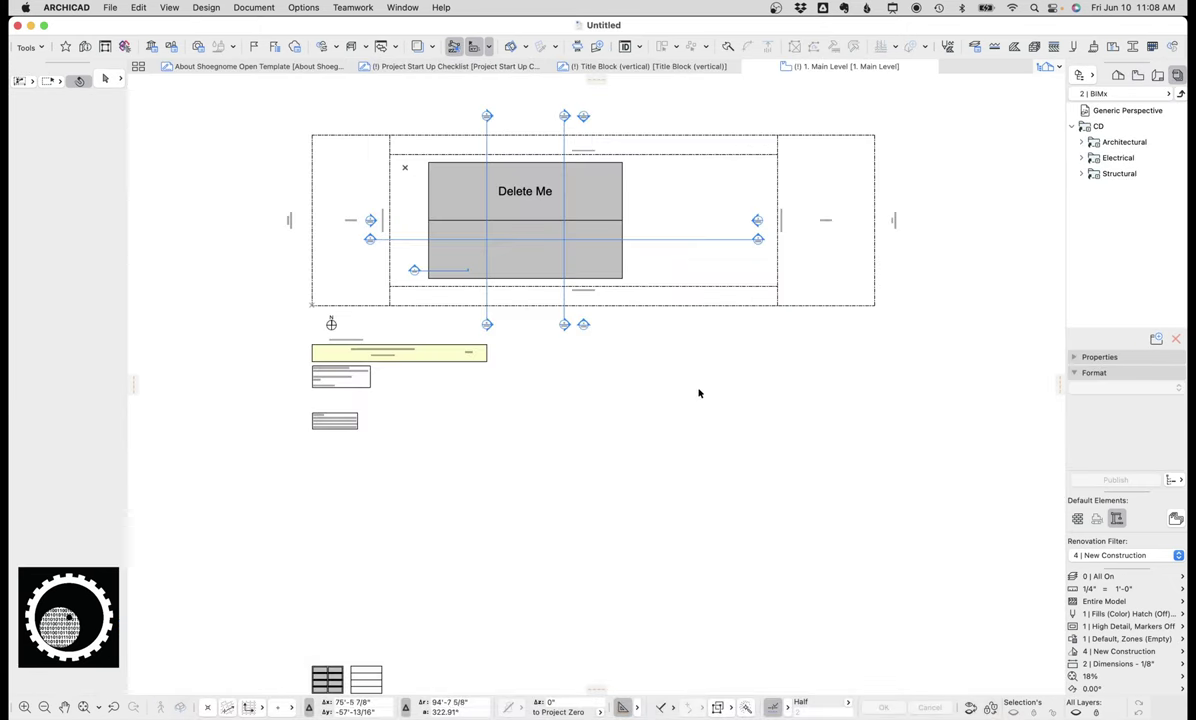
# Step: In the untitled template project, draw a closed rectangle of exterior walls in the empty area below the Main Level plan frame
pyautogui.press('w')
pyautogui.press('o')
pyautogui.press('w')
pyautogui.click(662, 433)
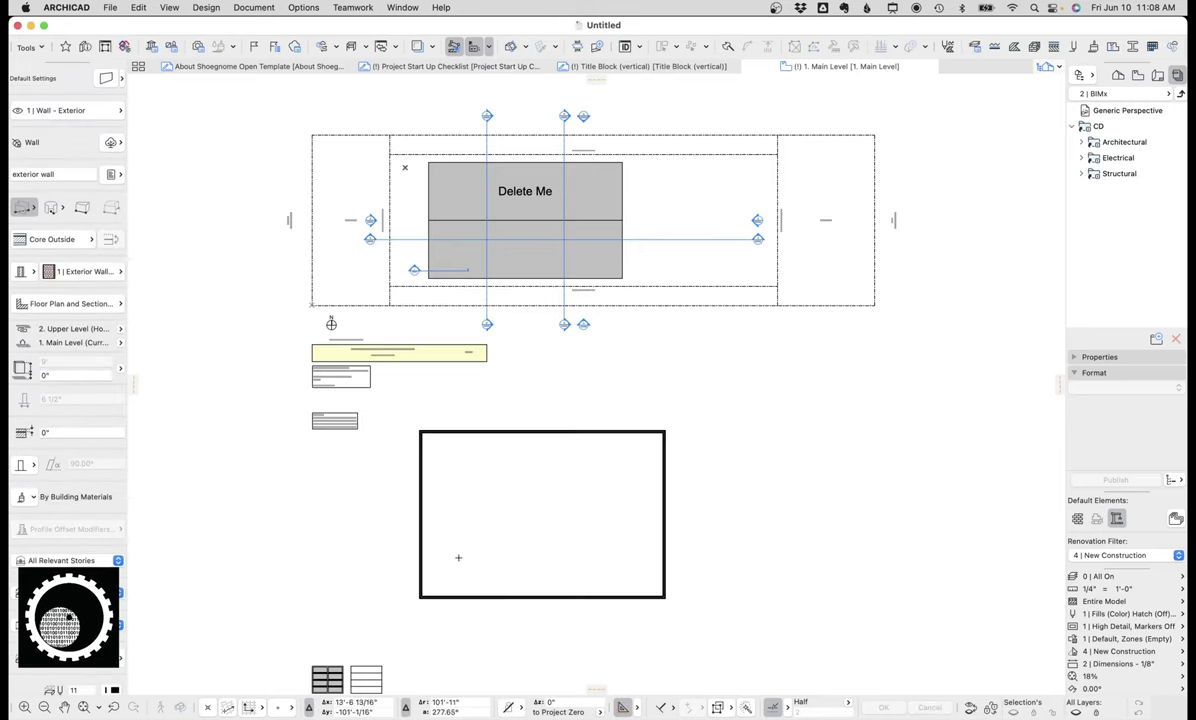
pyautogui.scroll(2, 510, 432)
pyautogui.moveTo(700, 708)
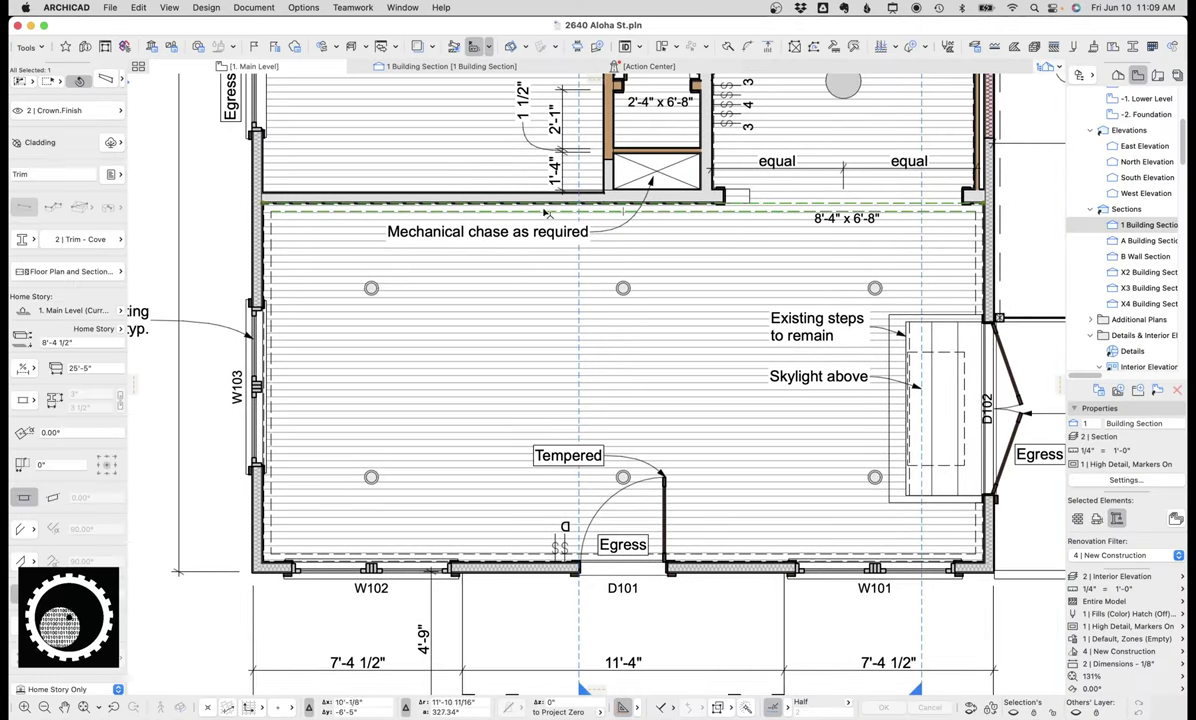
pyautogui.keyDown('shift'); pyautogui.click(977, 228); pyautogui.keyUp('shift')
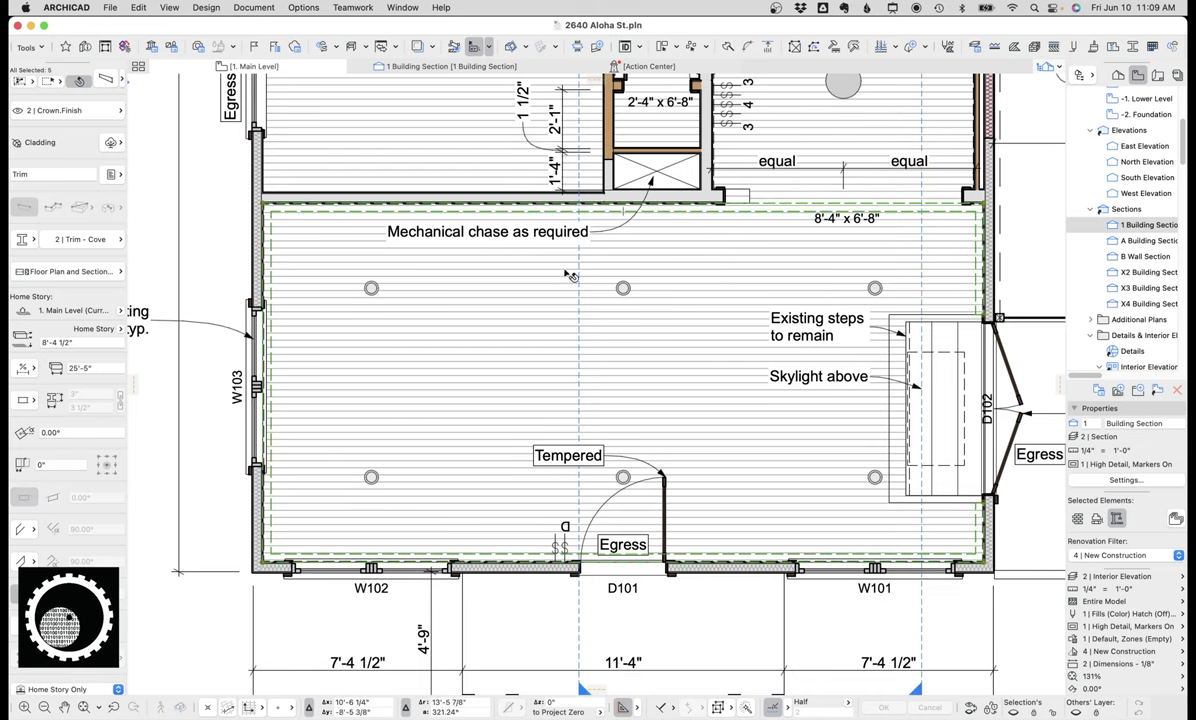
pyautogui.scroll(5, 951, 216)
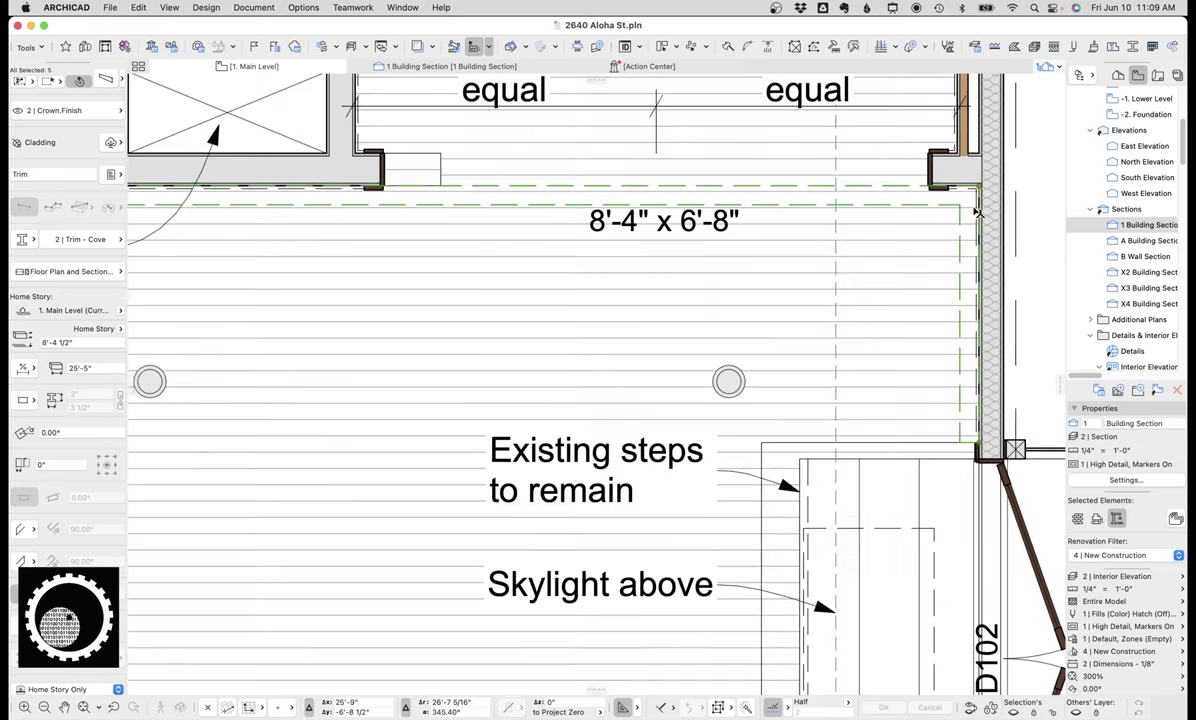
pyautogui.press('Escape')
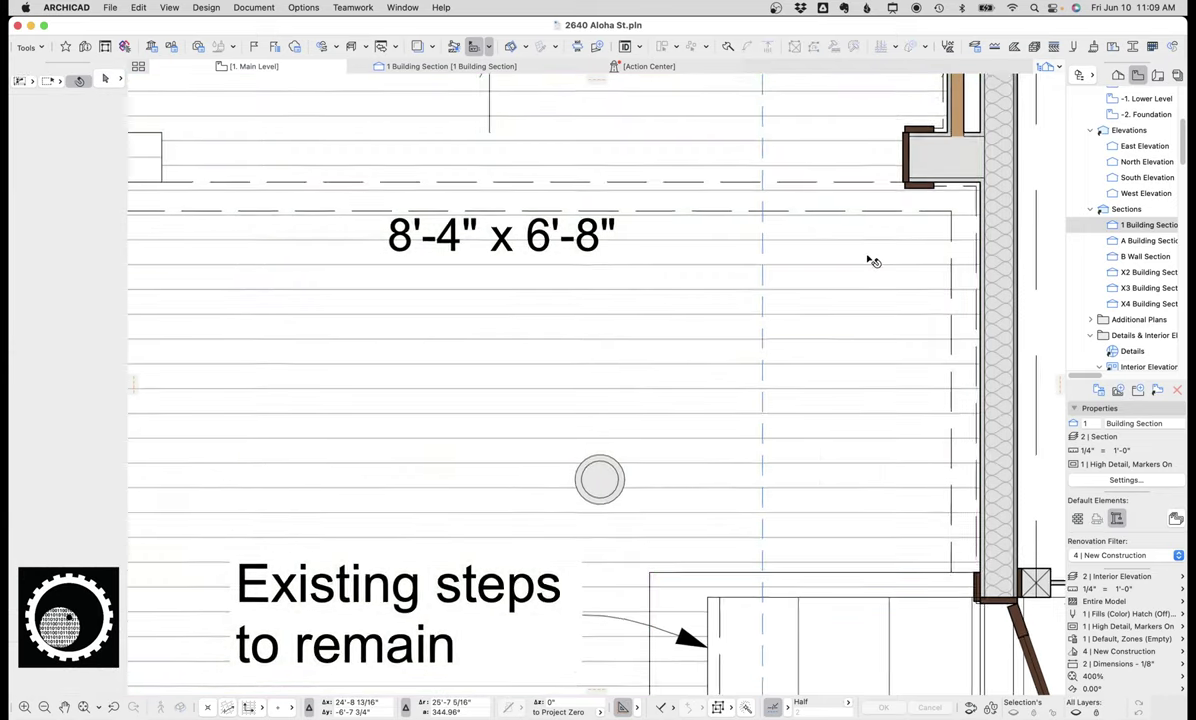
pyautogui.scroll(-5, 410, 553)
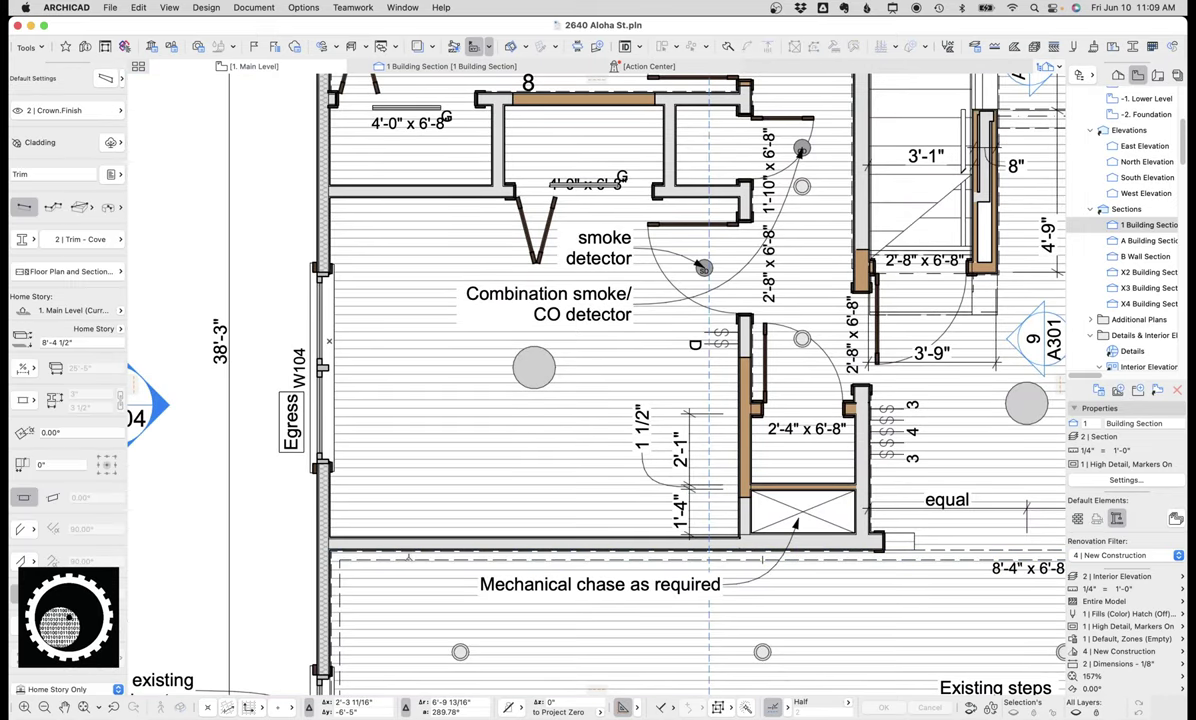
# Step: Search the beam favorites for "cove" and apply the Cove favorite as the default
pyautogui.click(120, 80)
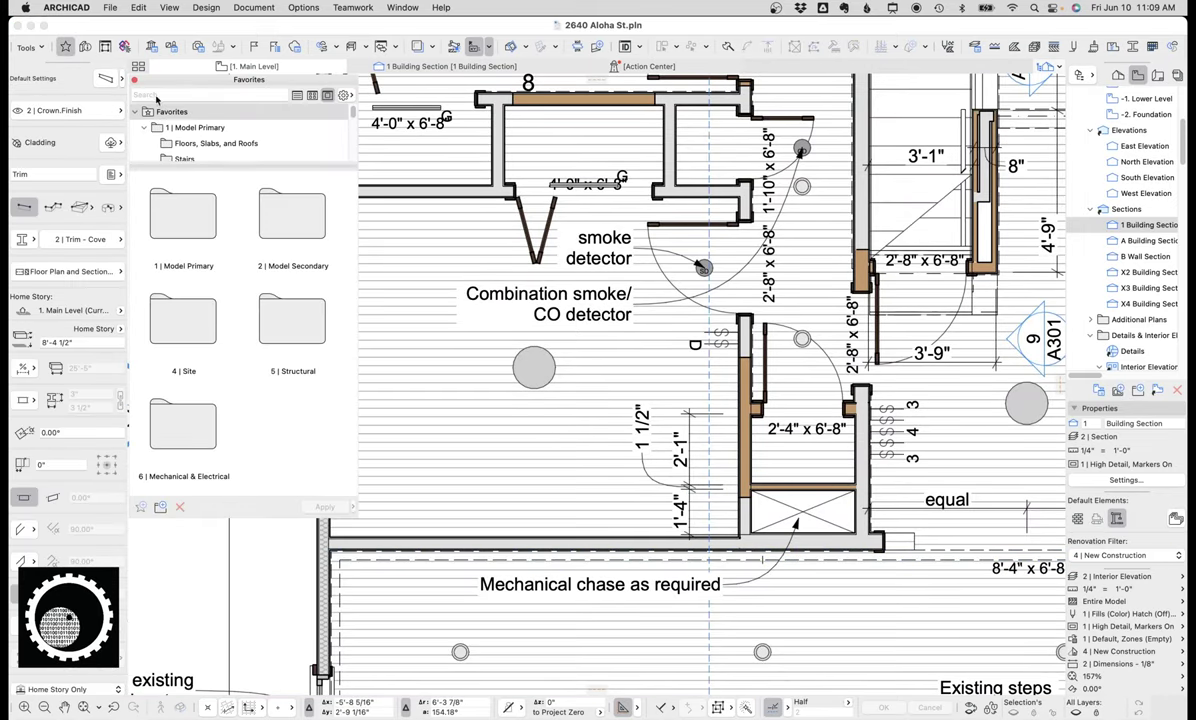
pyautogui.click(219, 95)
pyautogui.write('c')
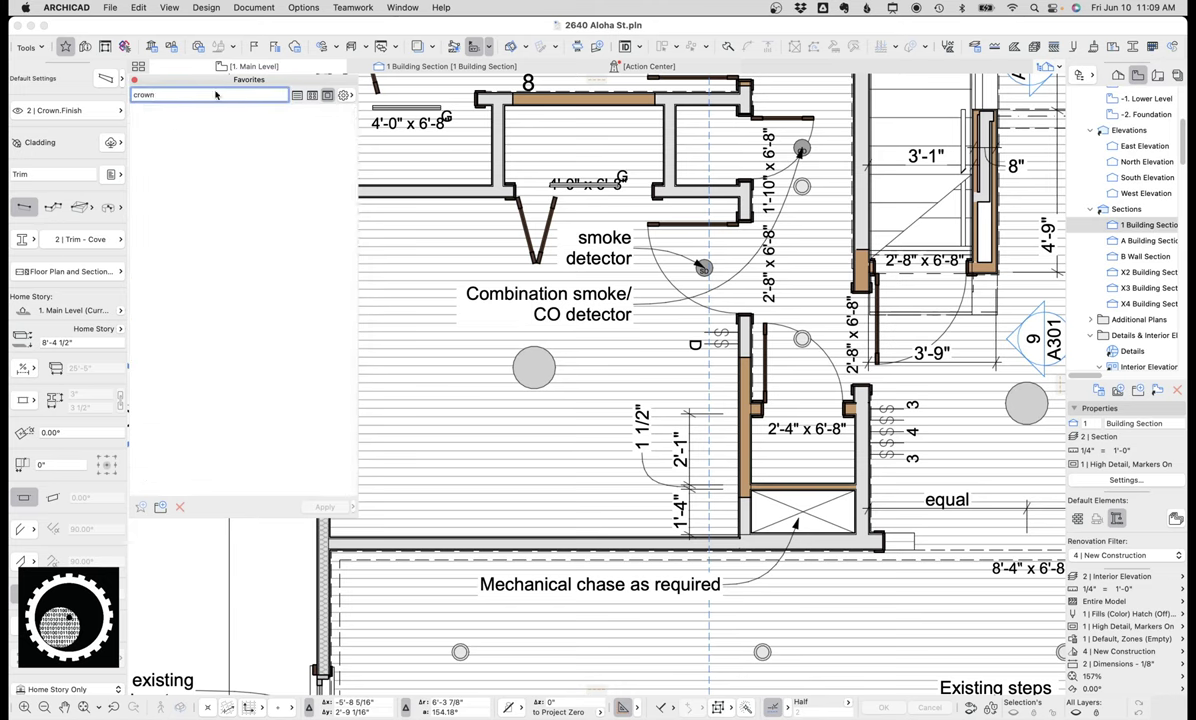
pyautogui.write('ove')
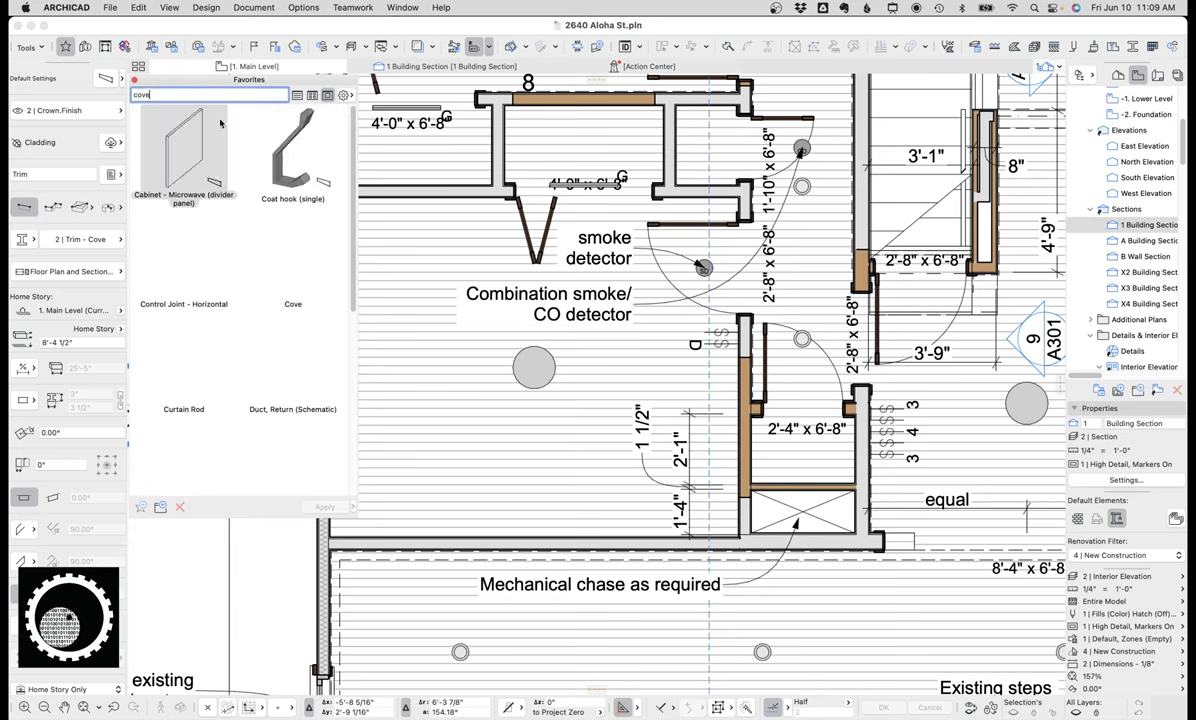
pyautogui.press('Return')
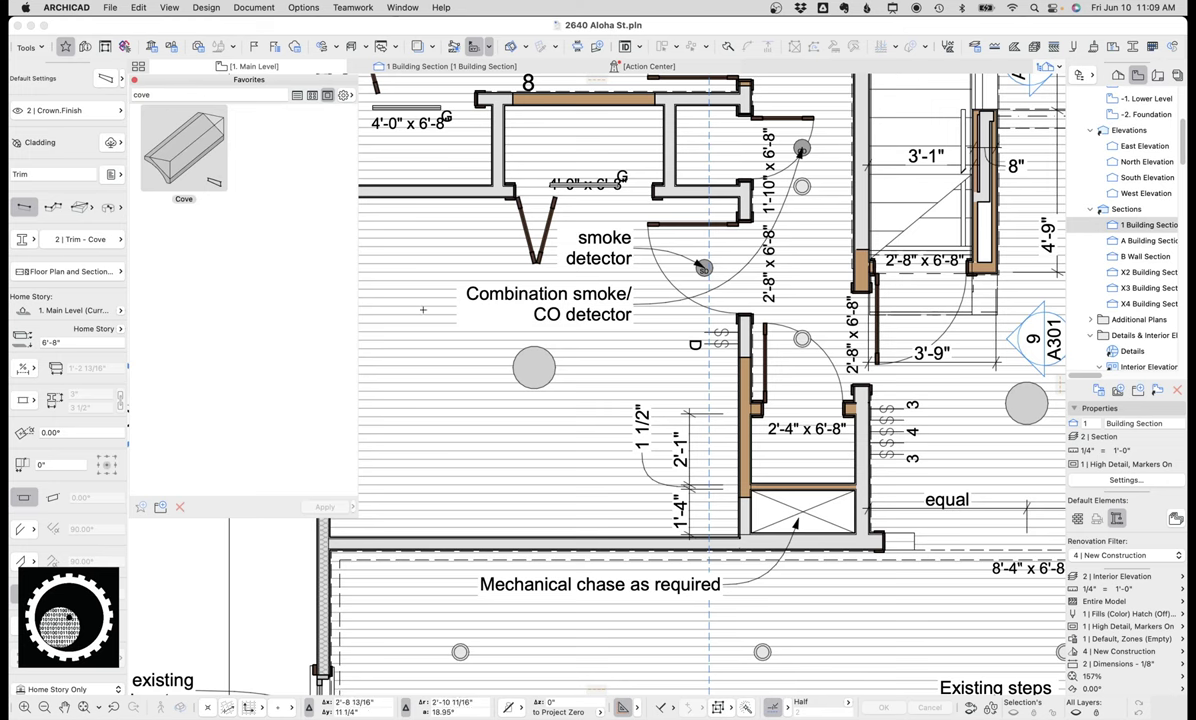
# Step: Draw a rectangular run of Cove trim, 12' by 9'-11 3/4", around the inside walls of the bedroom with window W104
pyautogui.moveTo(388, 232); pyautogui.dragTo(492, 220, button='middle')
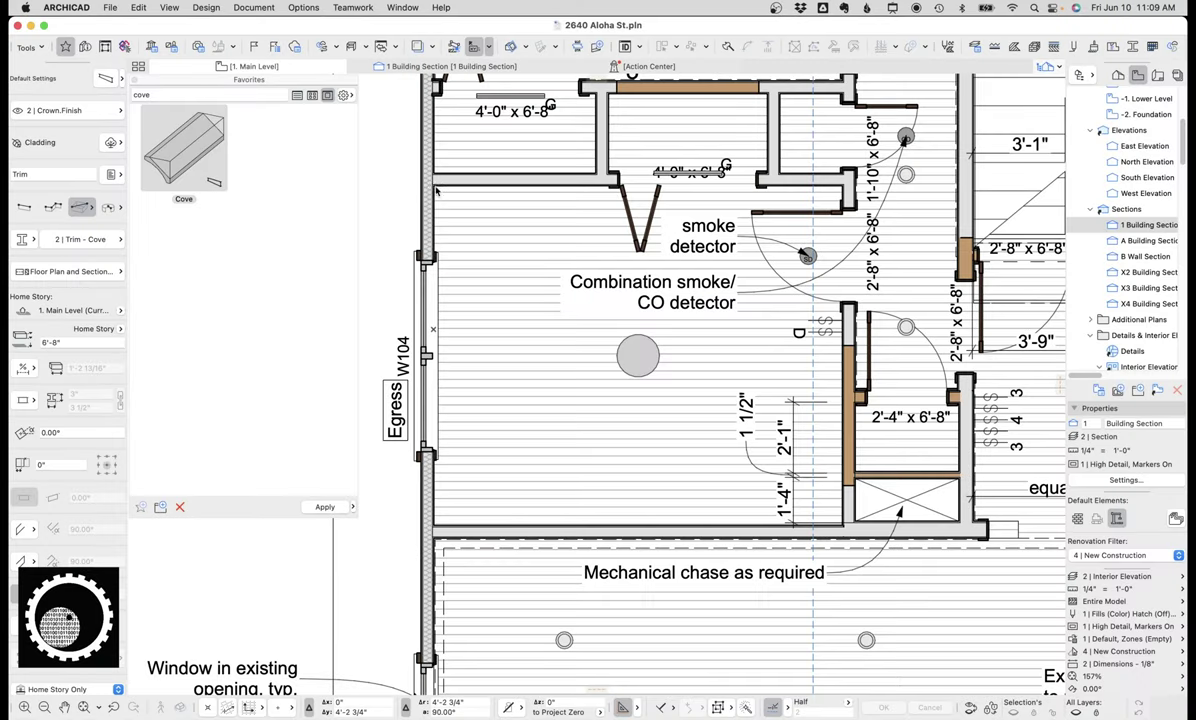
pyautogui.scroll(5, 856, 493)
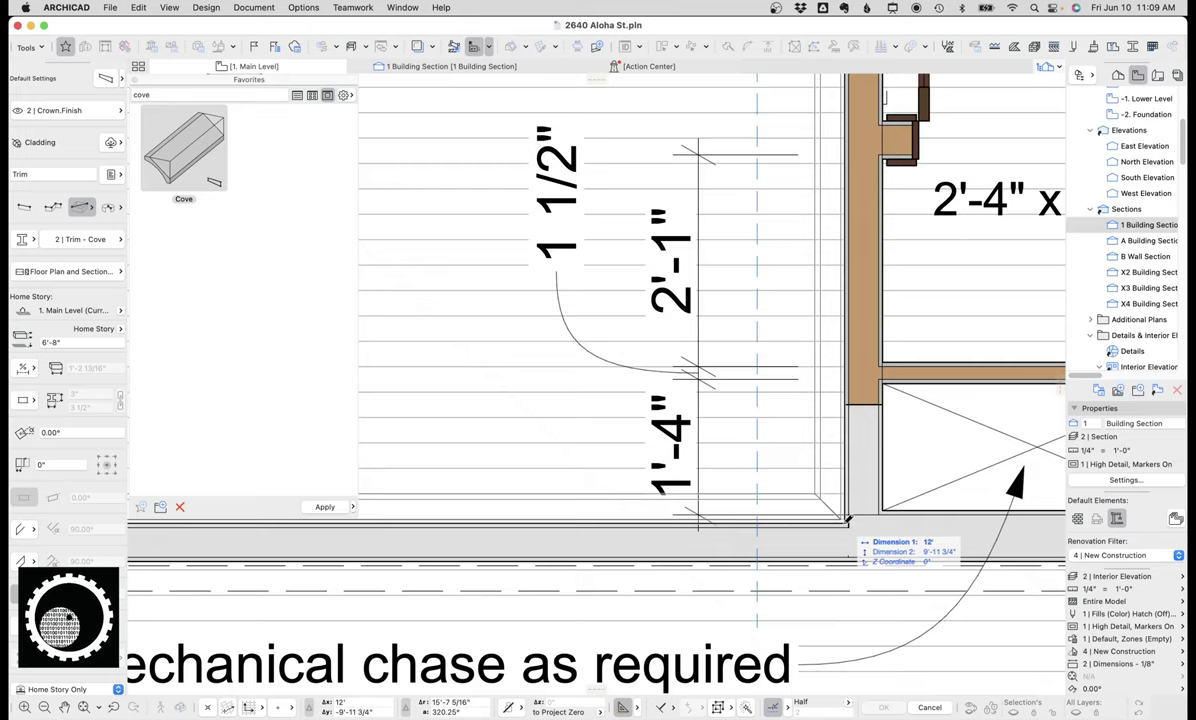
pyautogui.scroll(-5, 856, 493)
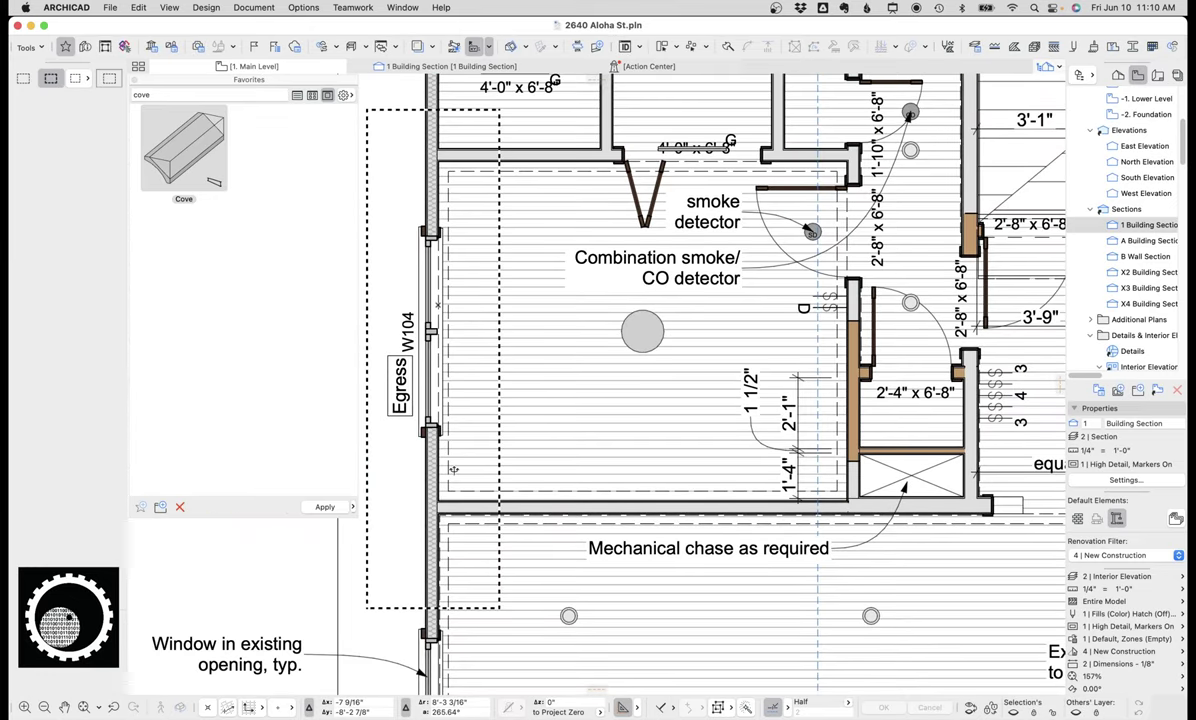
# Step: Show the marquee strip along the W104 bedroom wall in 3D and select the cove trim crossing the window
pyautogui.press('F5')
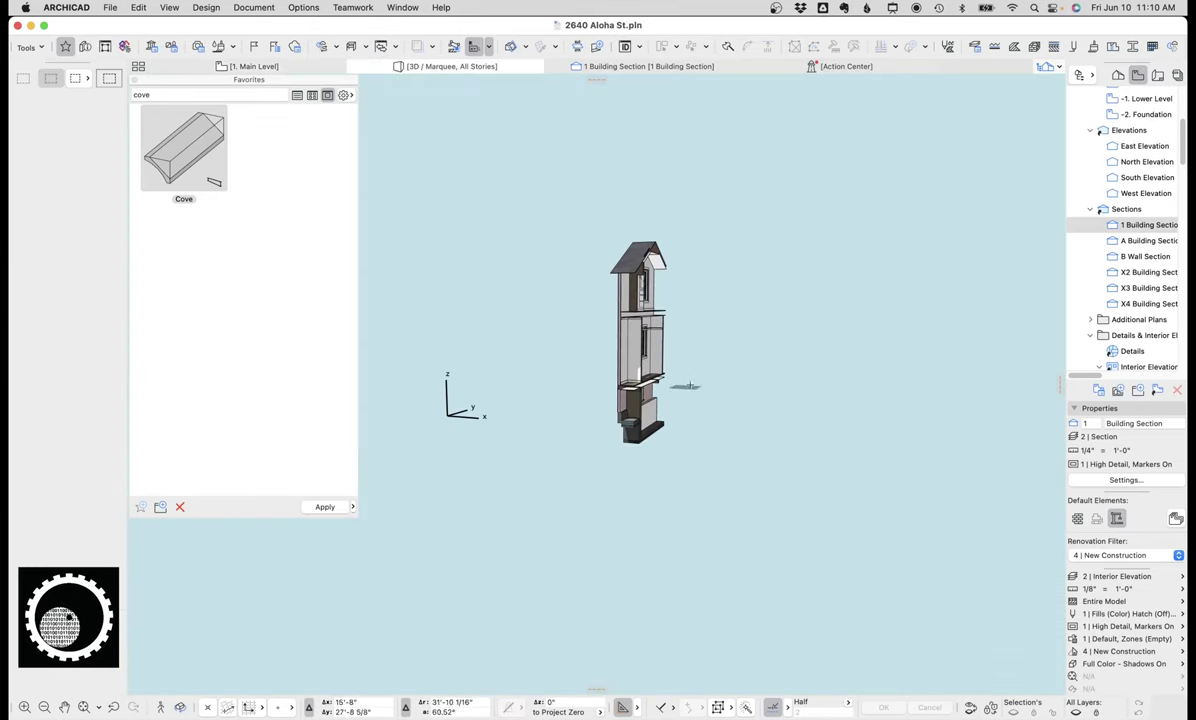
pyautogui.scroll(10, 662, 355)
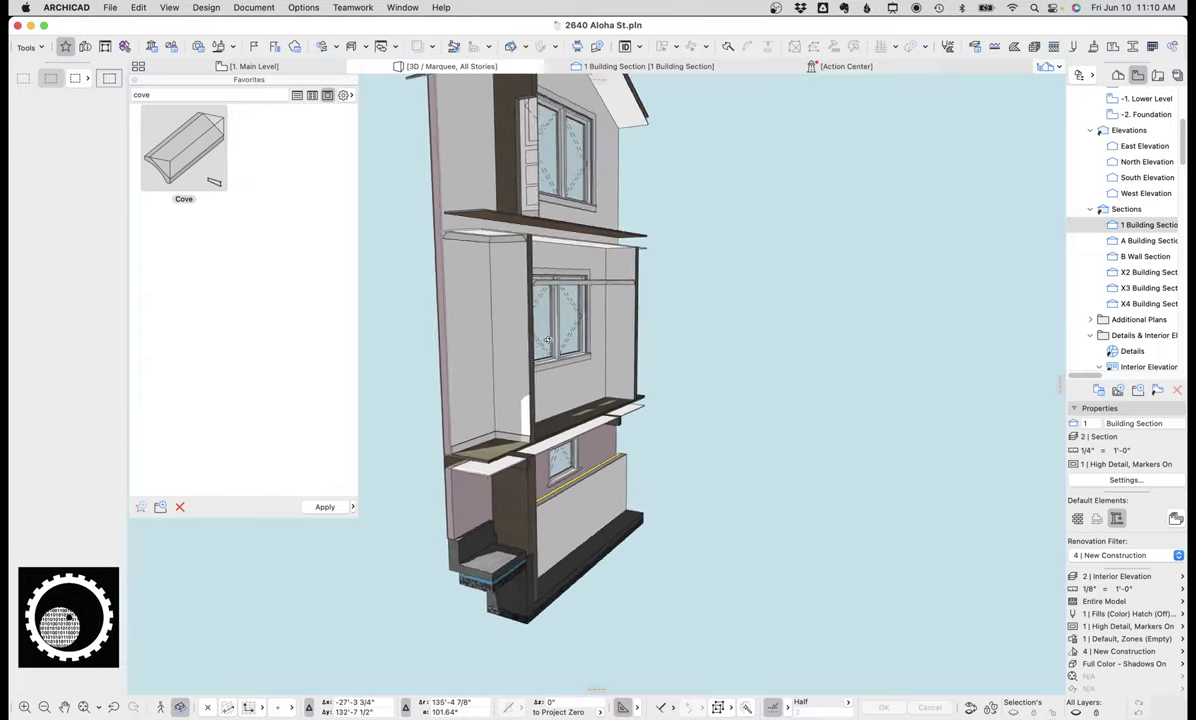
pyautogui.scroll(6, 561, 314)
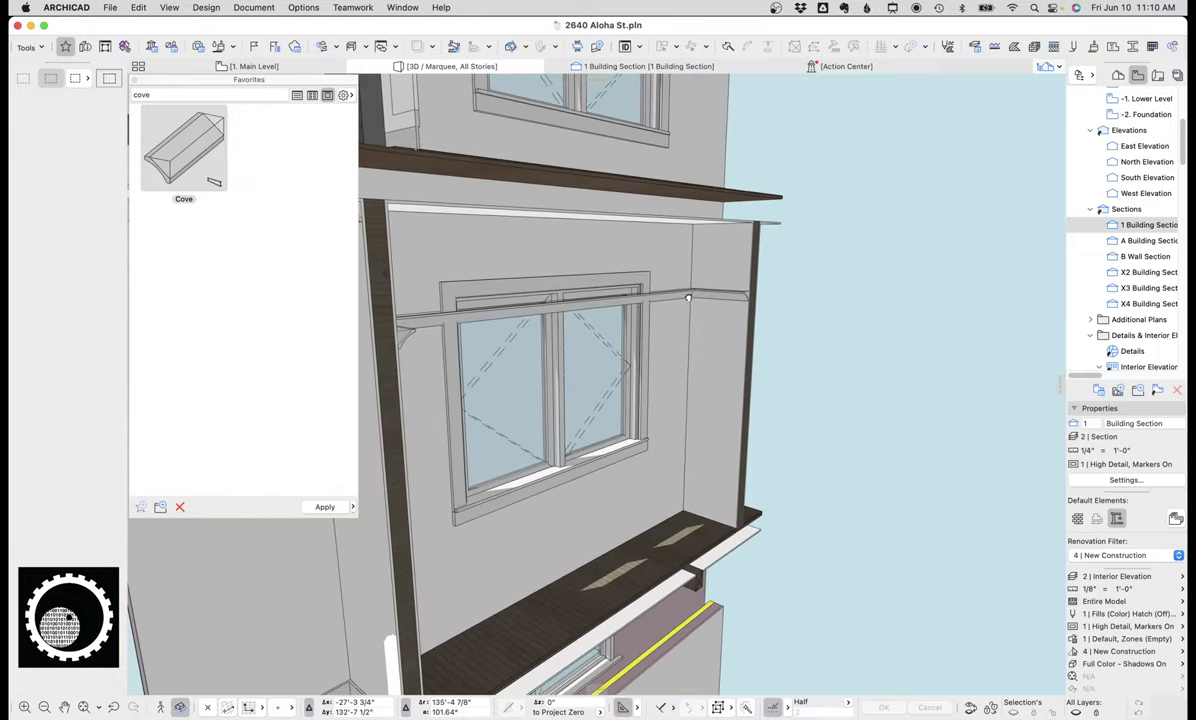
pyautogui.keyDown('shift'); pyautogui.moveTo(950, 277); pyautogui.dragTo(416, 310, button='middle'); pyautogui.keyUp('shift')
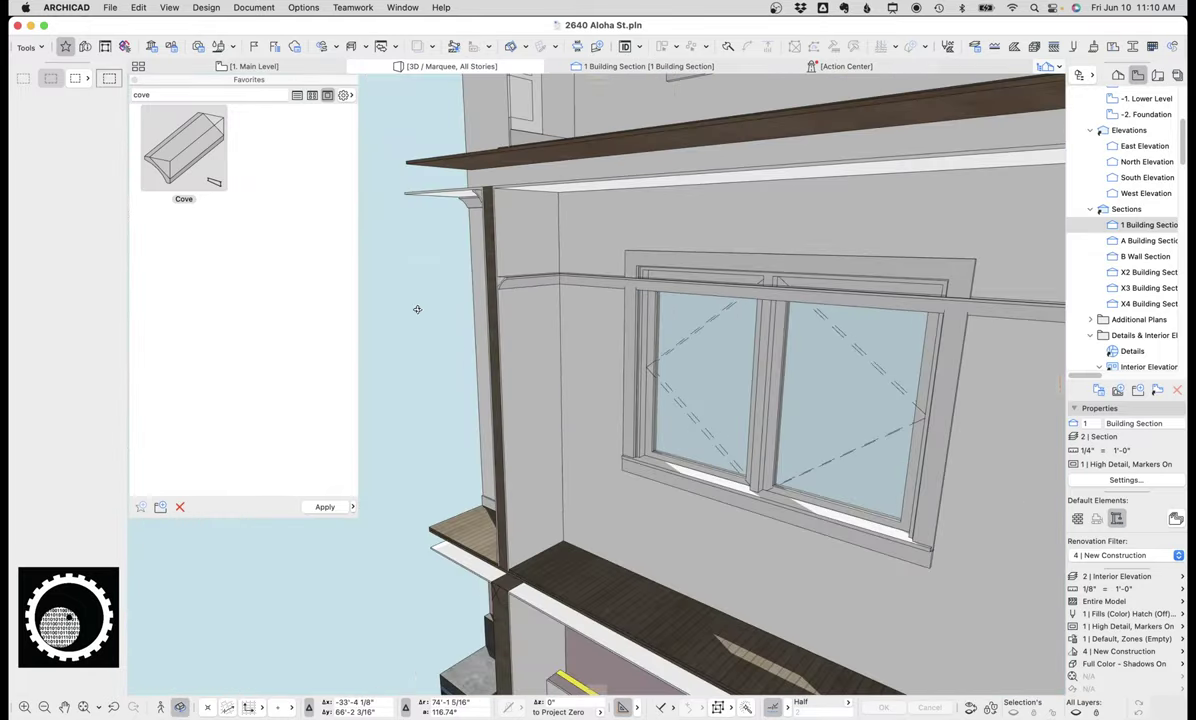
pyautogui.keyDown('shift'); pyautogui.click(551, 281); pyautogui.keyUp('shift')
pyautogui.click(553, 283)
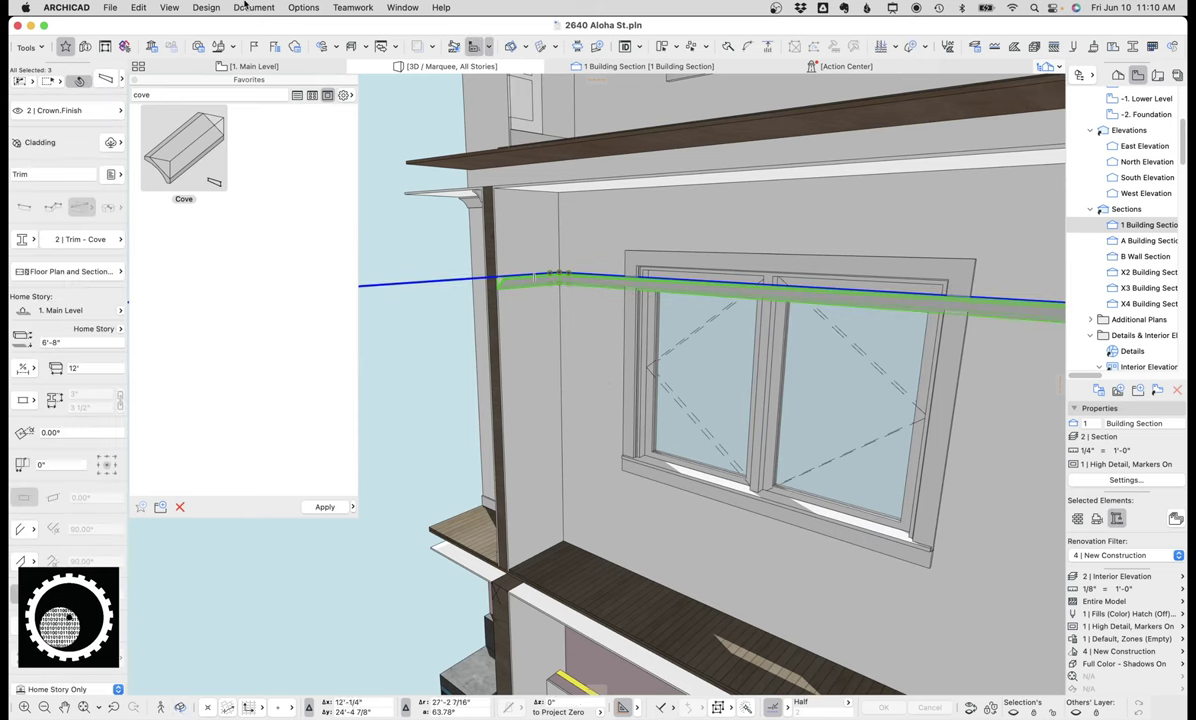
# Step: Look up the Autogroup option by searching the application's commands for "auto"
pyautogui.click(170, 7)
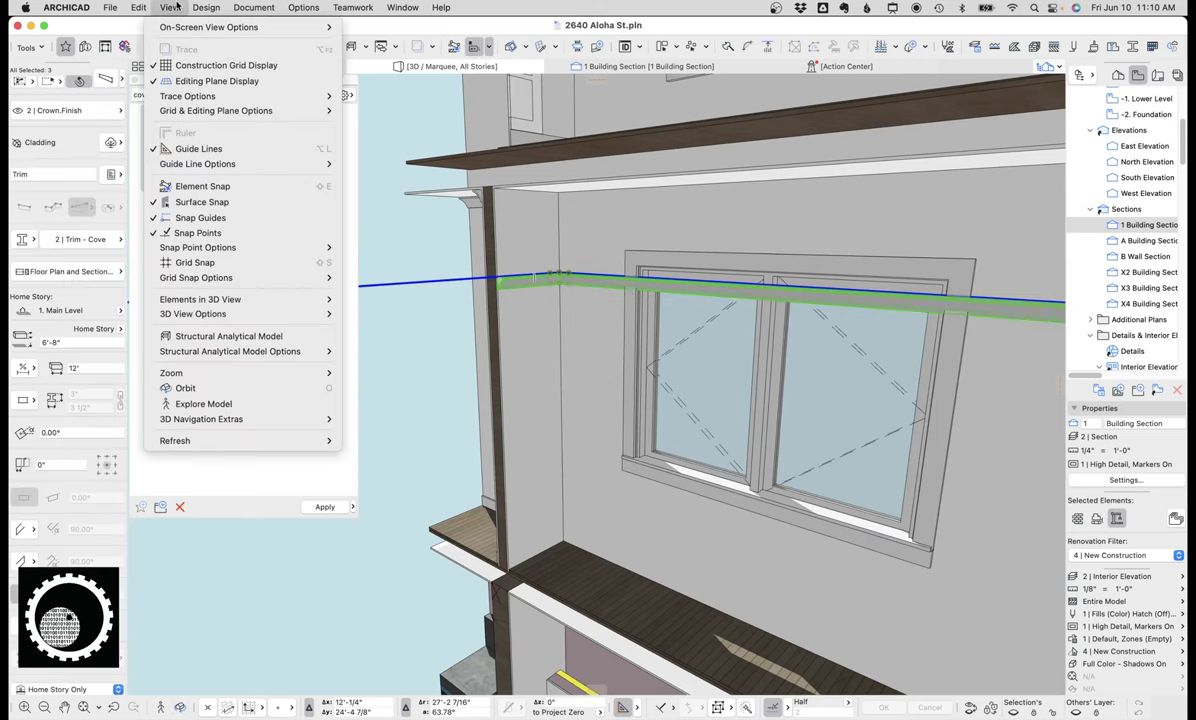
pyautogui.moveTo(441, 7)
pyautogui.write('auto')
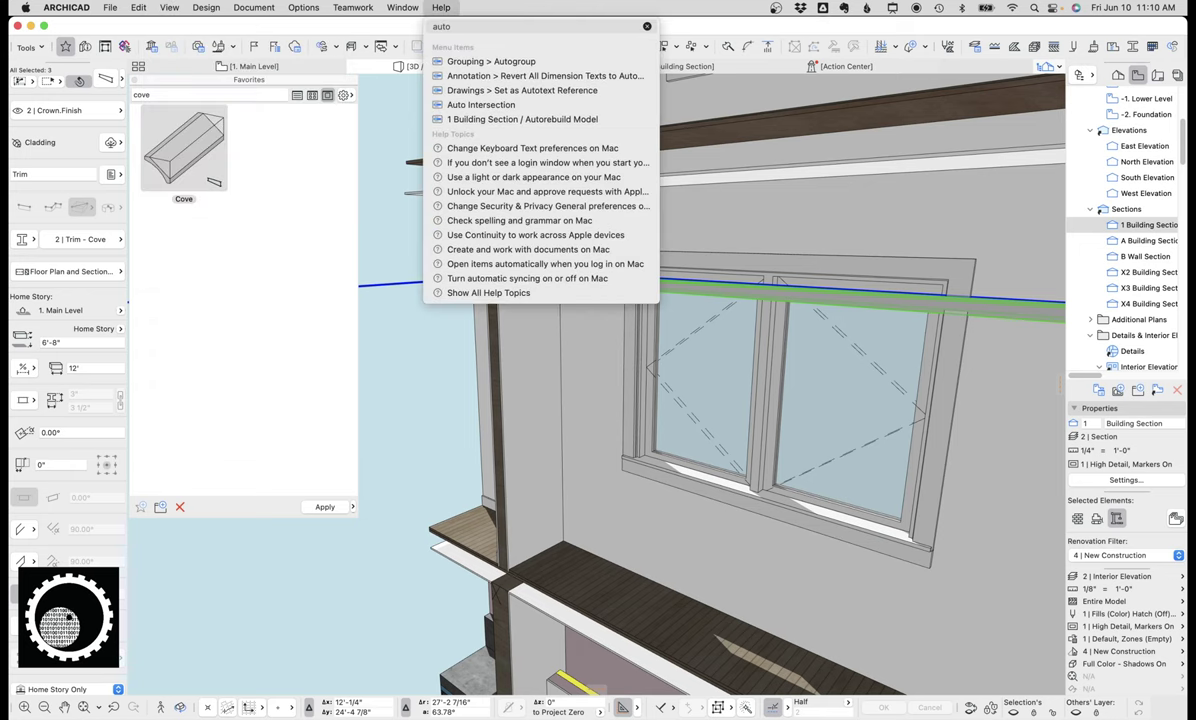
pyautogui.moveTo(483, 67)
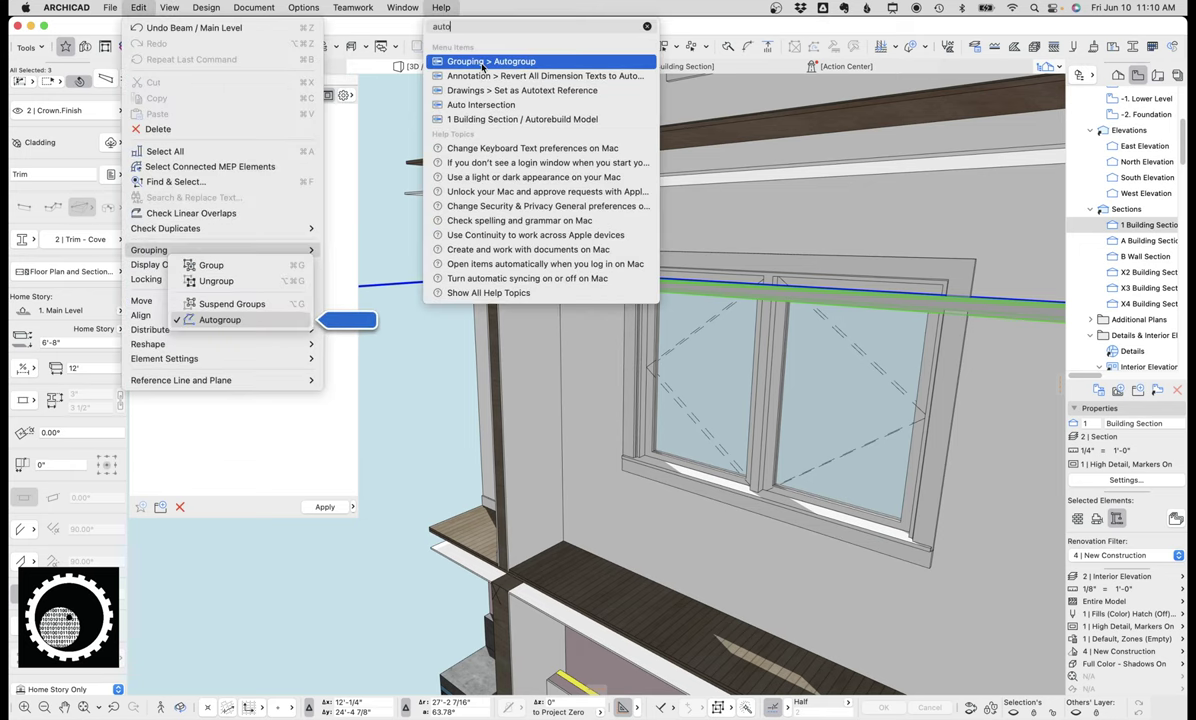
pyautogui.click(647, 26)
pyautogui.press('Escape')
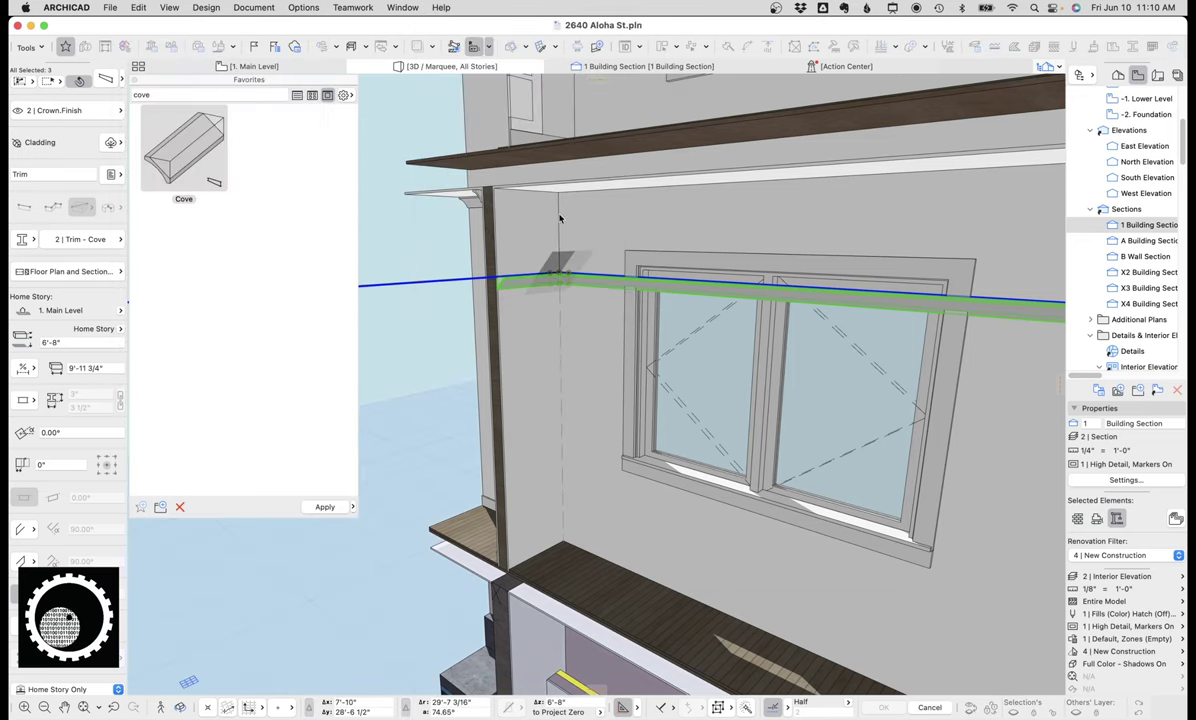
# Step: Move the selected cove trim vertically from its corner at the window head up to the bedroom ceiling
pyautogui.click(558, 275)
pyautogui.click(558, 194)
pyautogui.press('Escape')
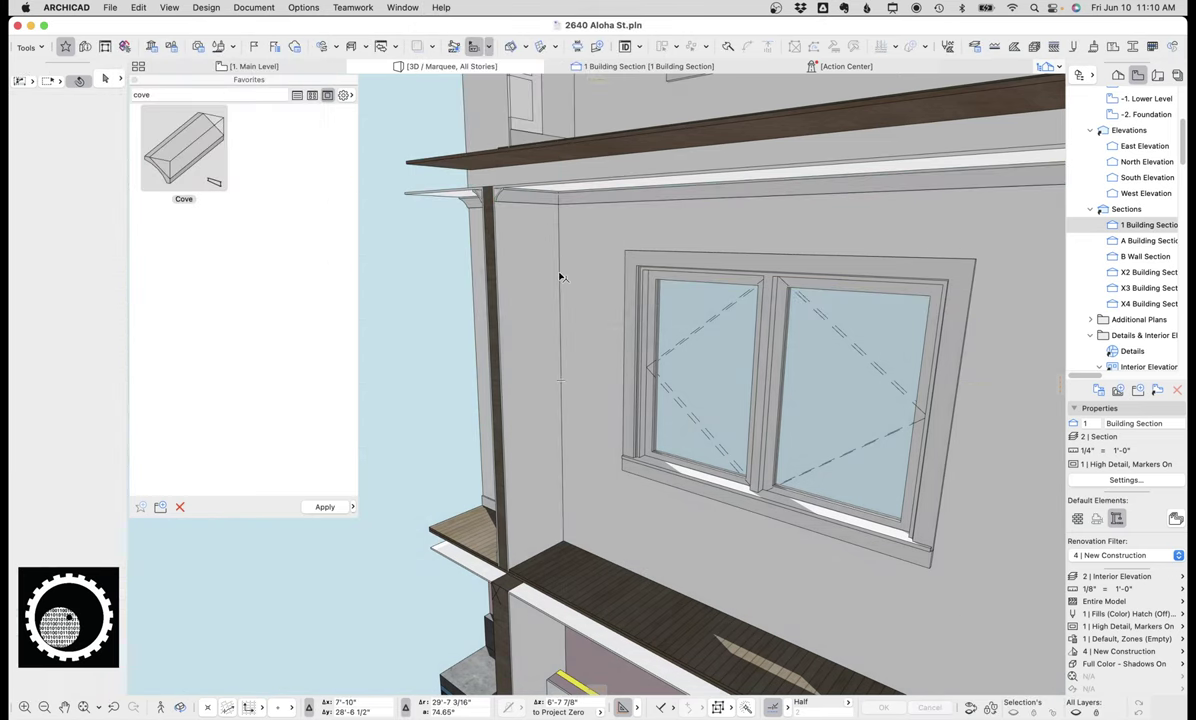
pyautogui.scroll(3, 528, 238)
# Step: On the Main Level plan, pick up the raised cove trim's settings and draw a matching rectangular run around the bedroom marked A302
pyautogui.click(286, 67)
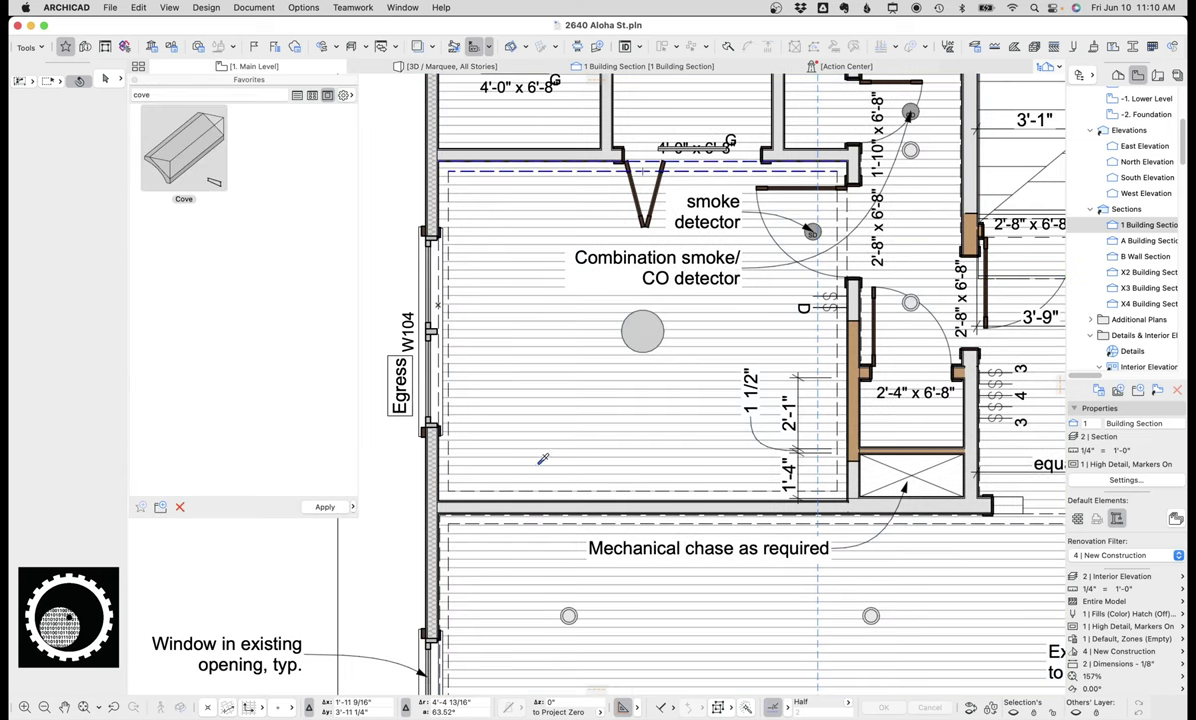
pyautogui.scroll(10, 543, 461)
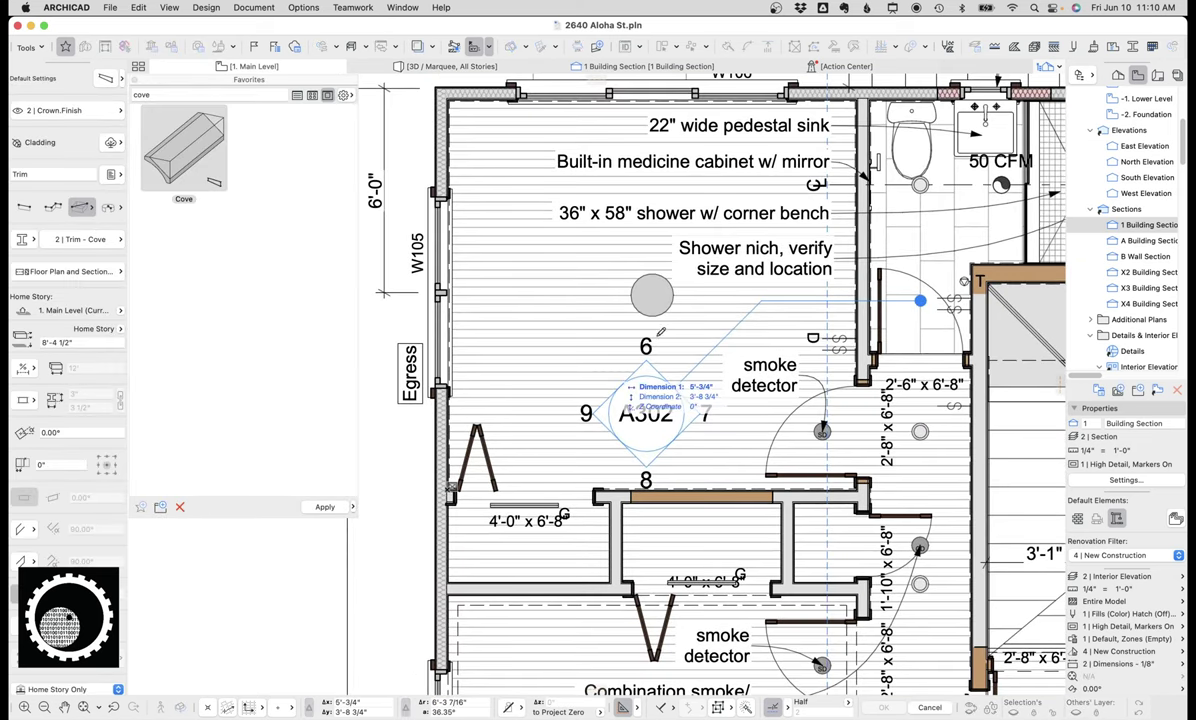
pyautogui.scroll(2, 661, 331)
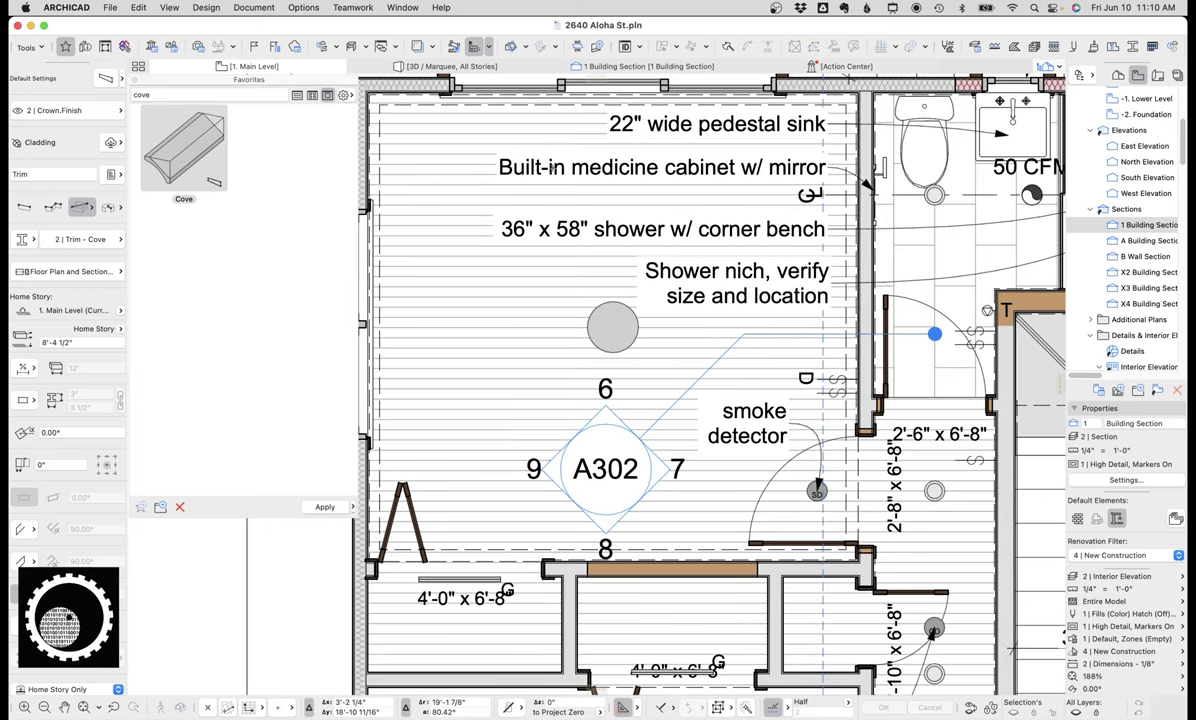
pyautogui.scroll(-5, 520, 213)
pyautogui.scroll(2, 438, 211)
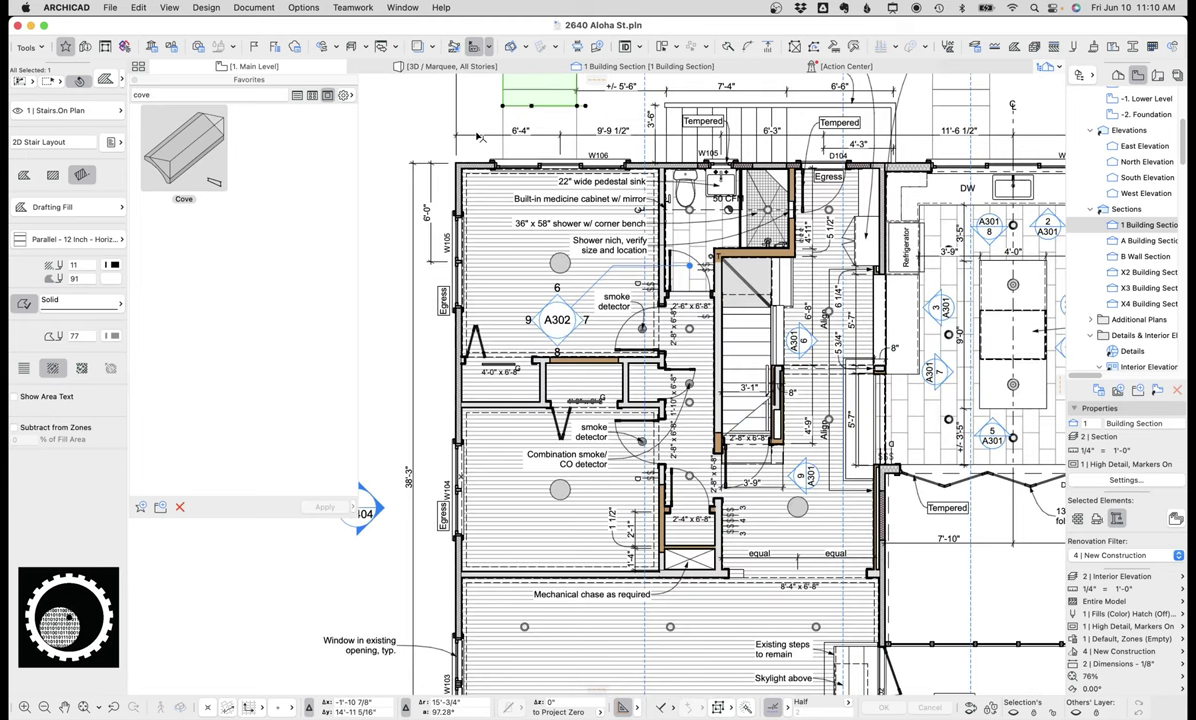
# Step: Place a marquee strip along the exterior wall of the bedrooms and show it in 3D to examine the cove trim
pyautogui.press('Escape')
pyautogui.press('m')
pyautogui.click(483, 118)
pyautogui.press('Escape')
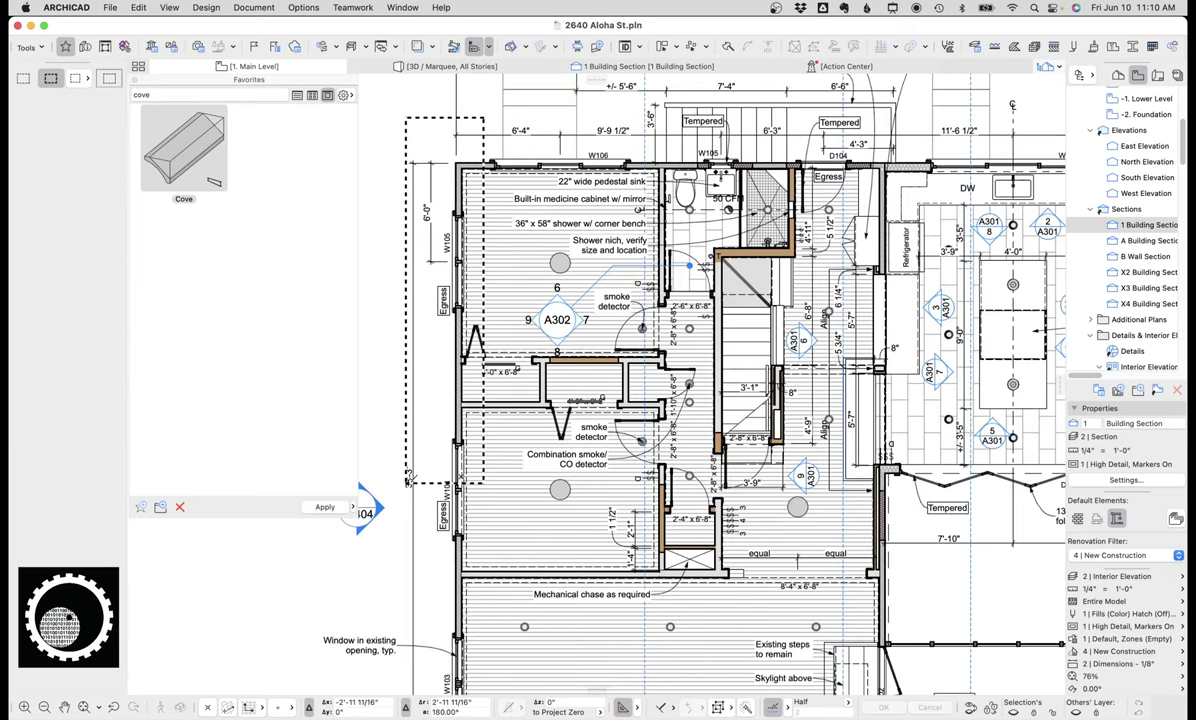
pyautogui.press('F3')
pyautogui.scroll(-5, 659, 288)
pyautogui.keyDown('shift'); pyautogui.moveTo(705, 302); pyautogui.dragTo(663, 292, button='middle'); pyautogui.keyUp('shift')
pyautogui.keyDown('shift'); pyautogui.moveTo(842, 333); pyautogui.dragTo(740, 318, button='middle'); pyautogui.keyUp('shift')
pyautogui.scroll(-3, 747, 338)
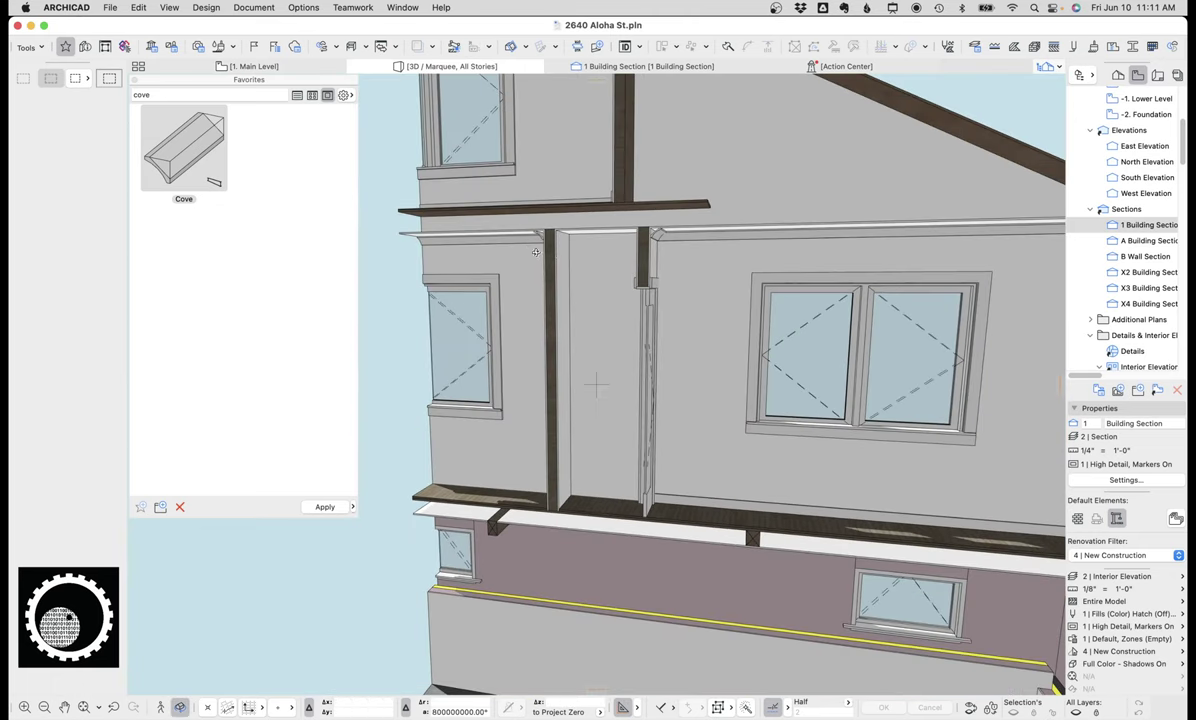
# Step: On the Main Level plan, select and delete the grouped cove trim run around the bedroom marked A302
pyautogui.click(292, 68)
pyautogui.keyDown('shift'); pyautogui.click(469, 175); pyautogui.keyUp('shift')
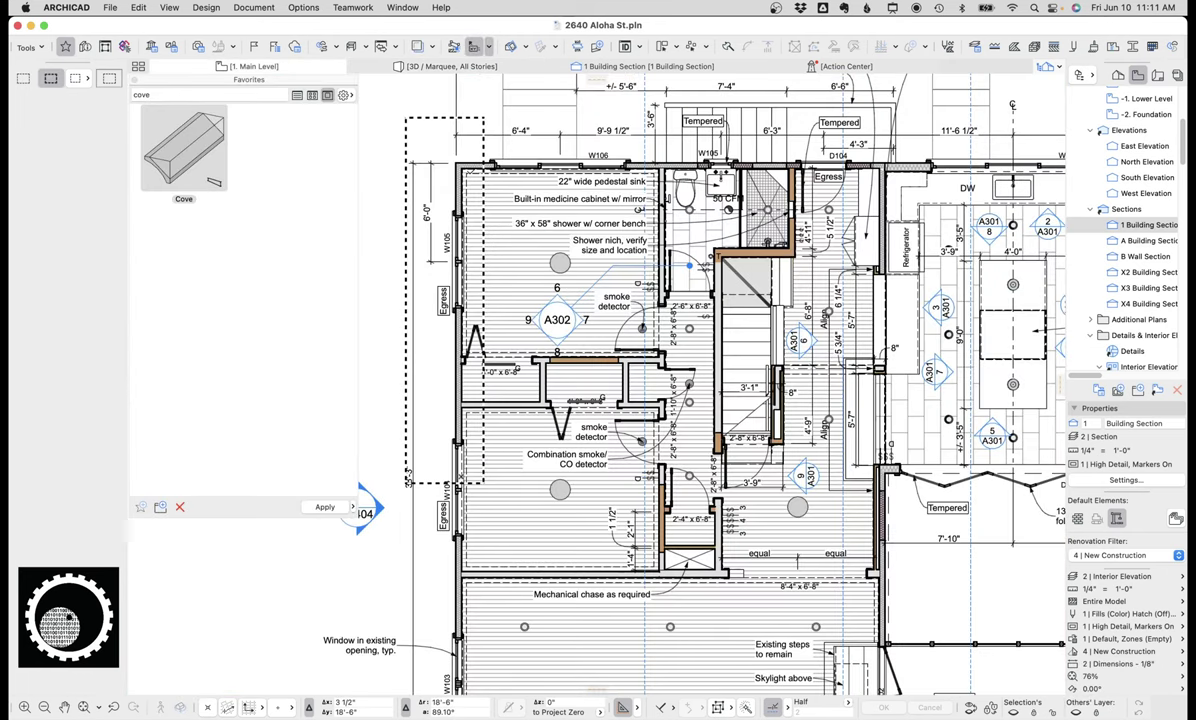
pyautogui.press('Delete')
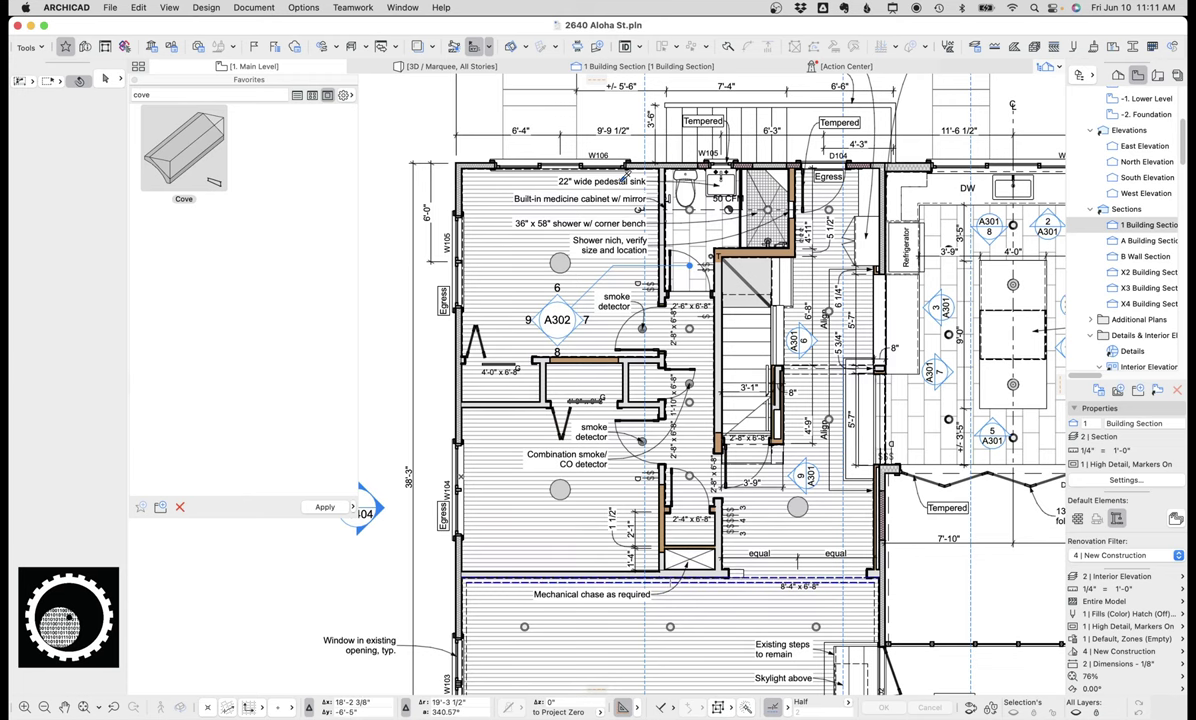
pyautogui.scroll(10, 590, 178)
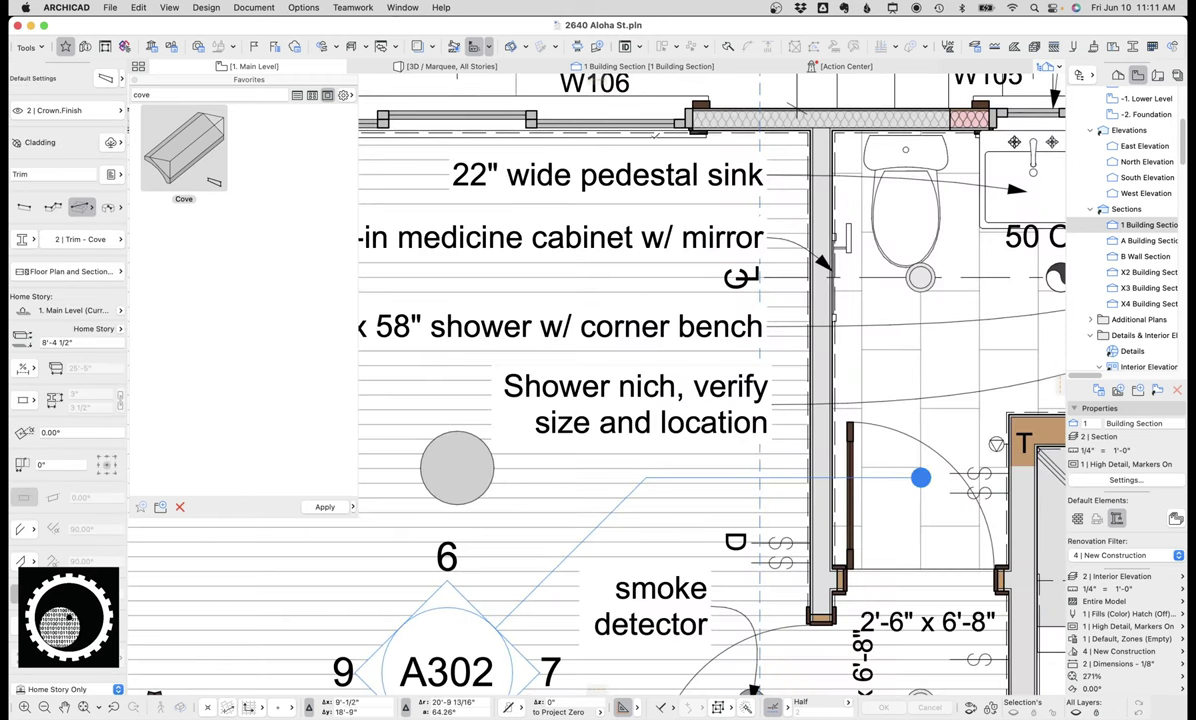
pyautogui.click(812, 128)
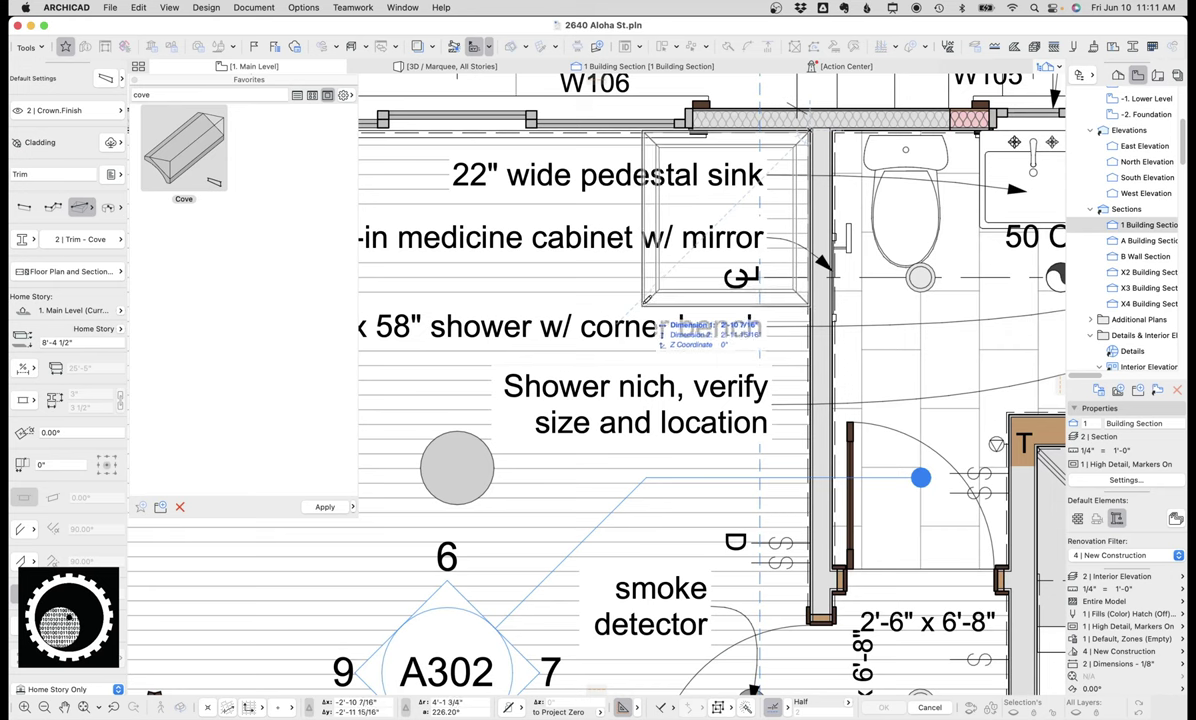
pyautogui.moveTo(665, 277); pyautogui.dragTo(695, 249, button='middle')
# Step: Set beam placement to the chained method and pick up the baseboard settings from the closet wall below marker A302
pyautogui.click(52, 206)
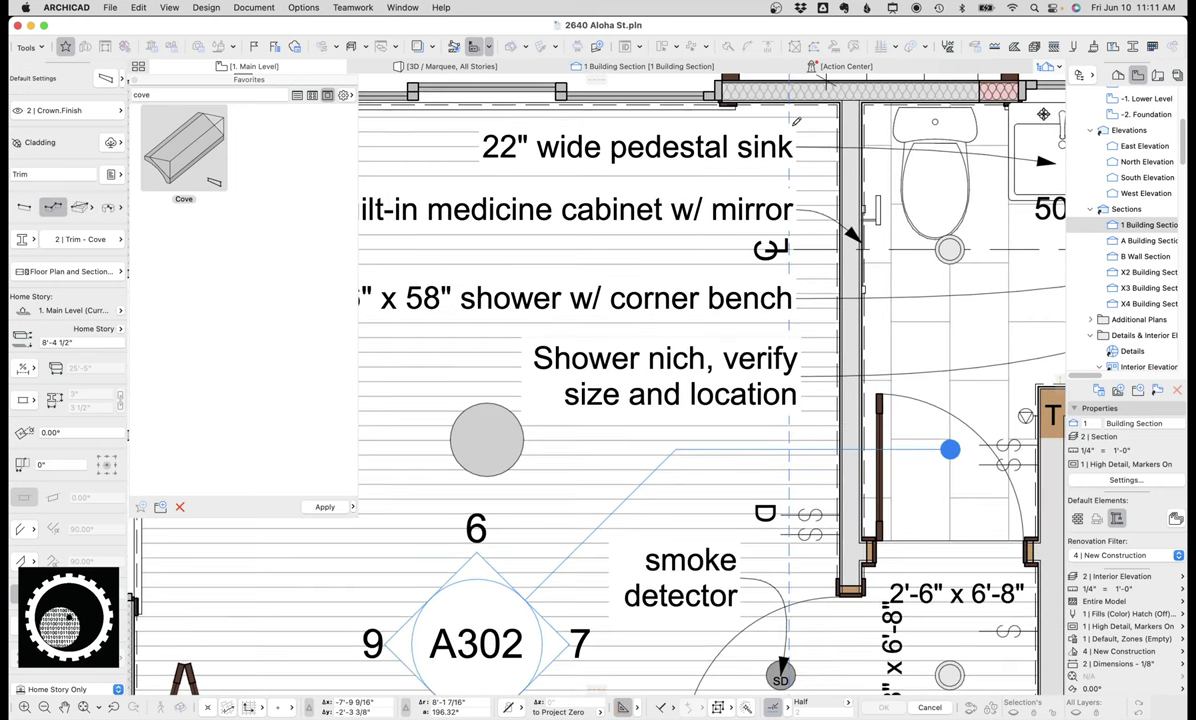
pyautogui.scroll(-1, 356, 201)
pyautogui.click(758, 122)
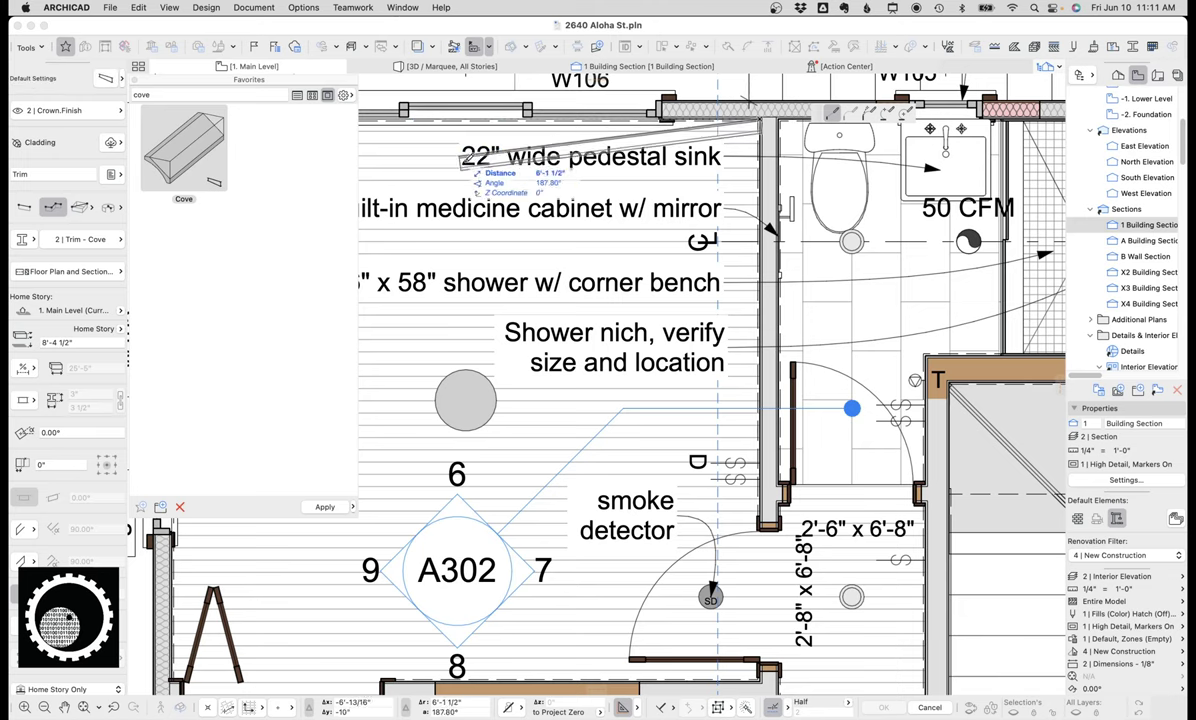
pyautogui.press('Escape')
pyautogui.moveTo(549, 243); pyautogui.dragTo(700, 154, button='middle')
pyautogui.moveTo(734, 263); pyautogui.dragTo(754, 237, button='middle')
pyautogui.scroll(-2, 821, 351)
pyautogui.moveTo(821, 351); pyautogui.dragTo(810, 233, button='middle')
pyautogui.scroll(2, 680, 430)
pyautogui.scroll(2, 655, 424)
pyautogui.hscroll(-1, 742, 331)
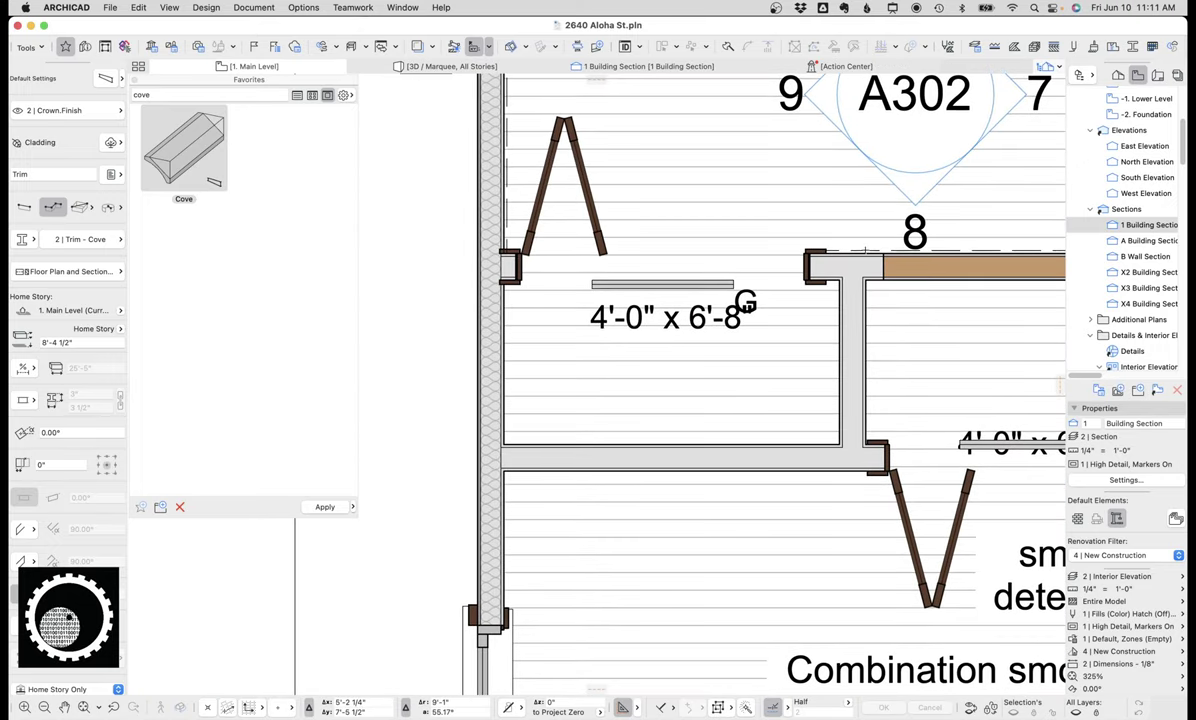
pyautogui.press('Escape')
pyautogui.keyDown('alt'); pyautogui.click(862, 248); pyautogui.keyUp('alt')
pyautogui.scroll(4, 724, 328)
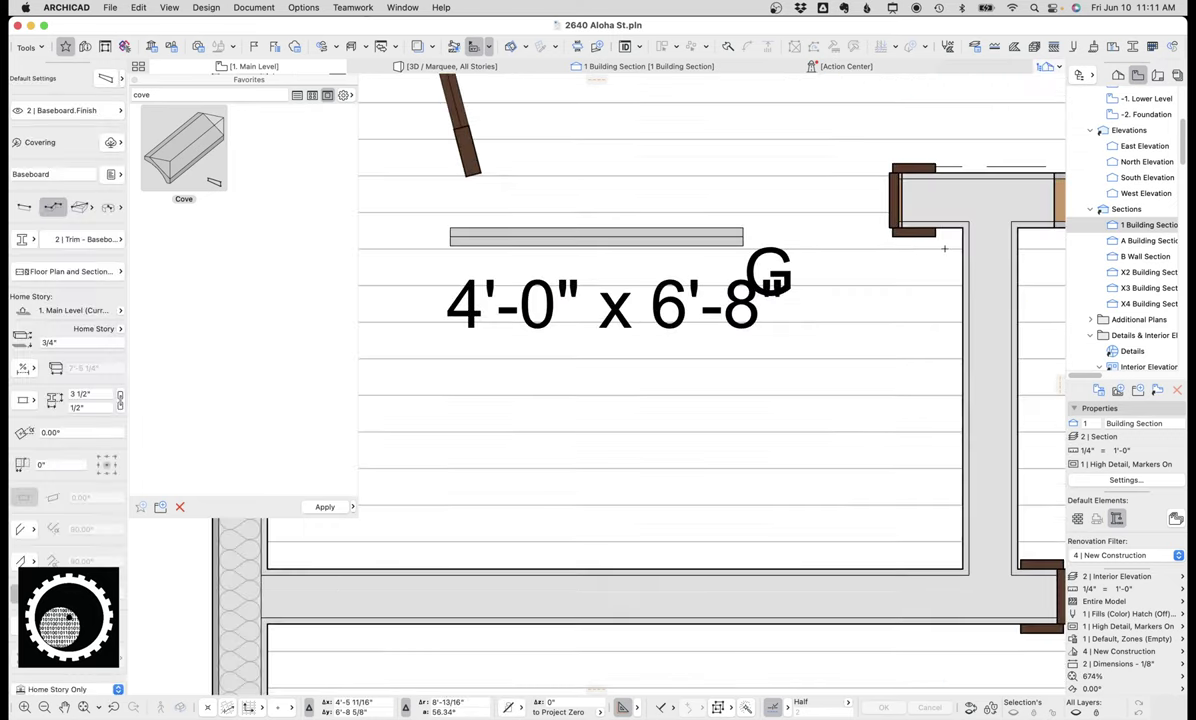
pyautogui.scroll(-5, 1018, 250)
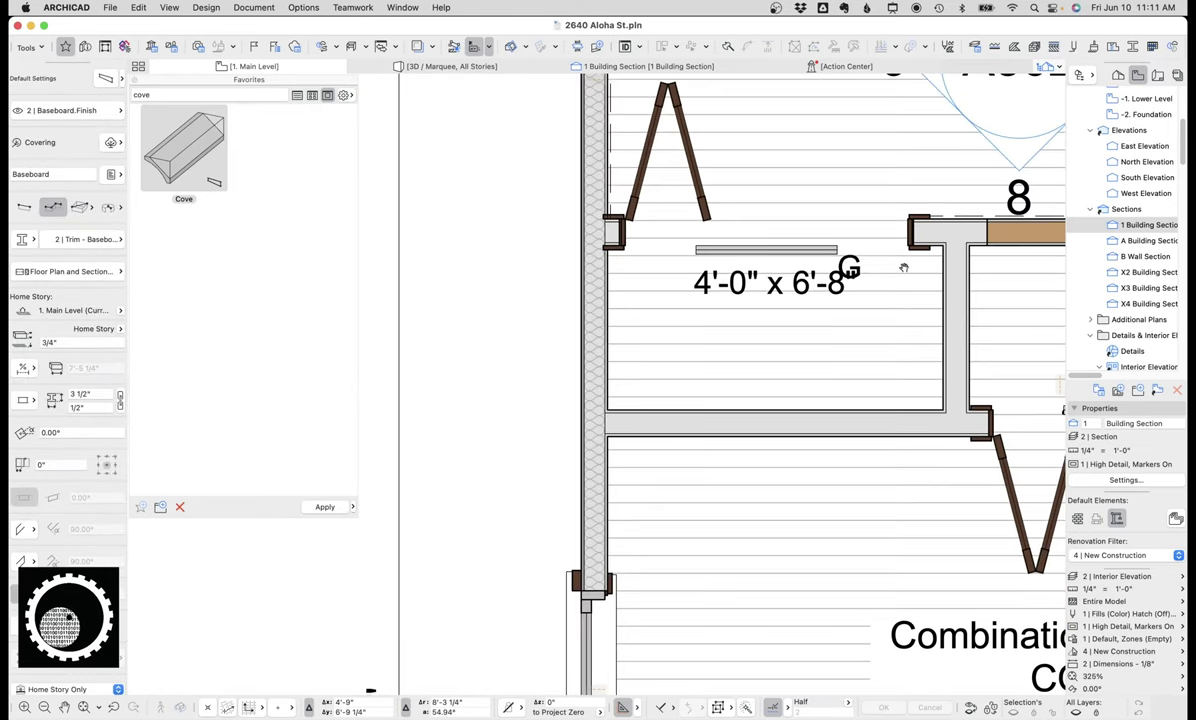
pyautogui.scroll(-1, 665, 414)
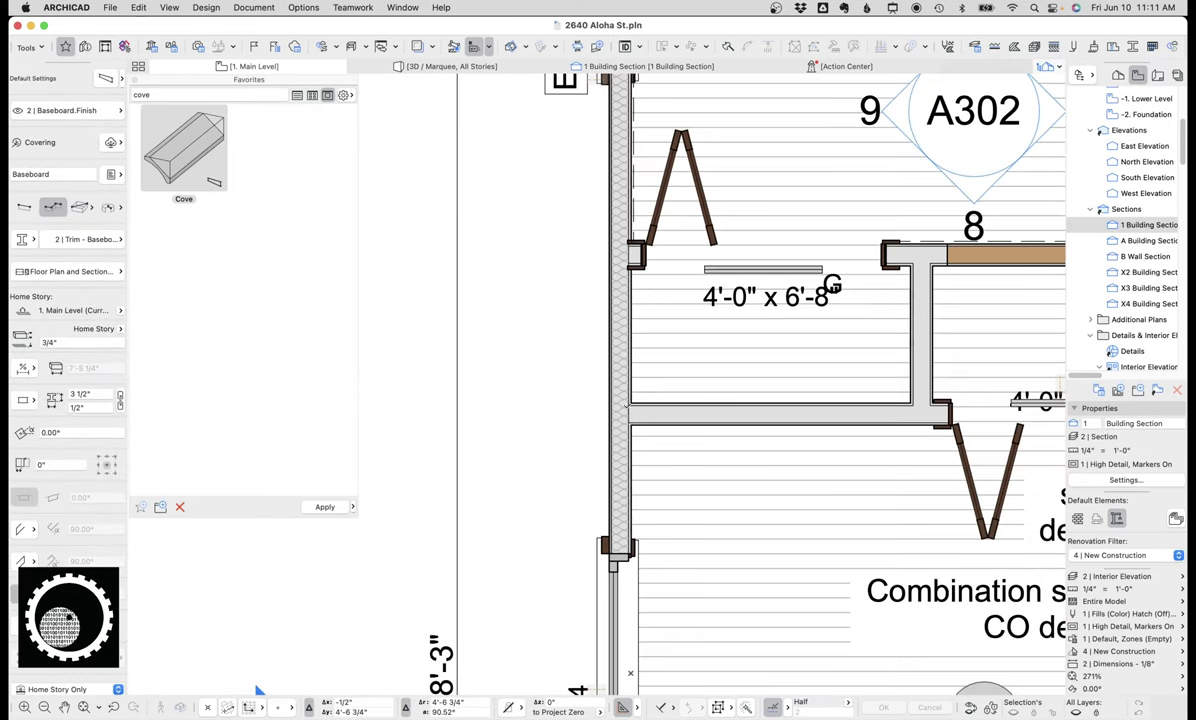
# Step: Draw a closed chained baseboard run around the inside of the closet with the 4'-0" x 6'-8" door
pyautogui.scroll(4, 772, 400)
pyautogui.click(525, 172)
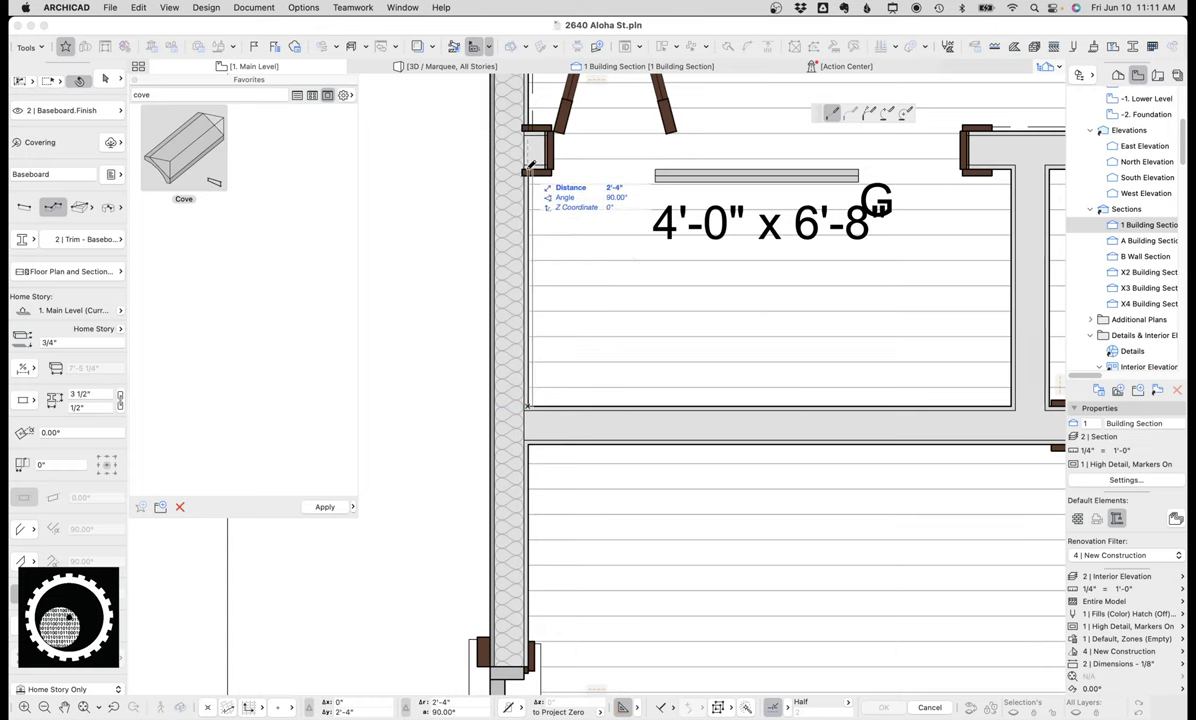
pyautogui.click(996, 171)
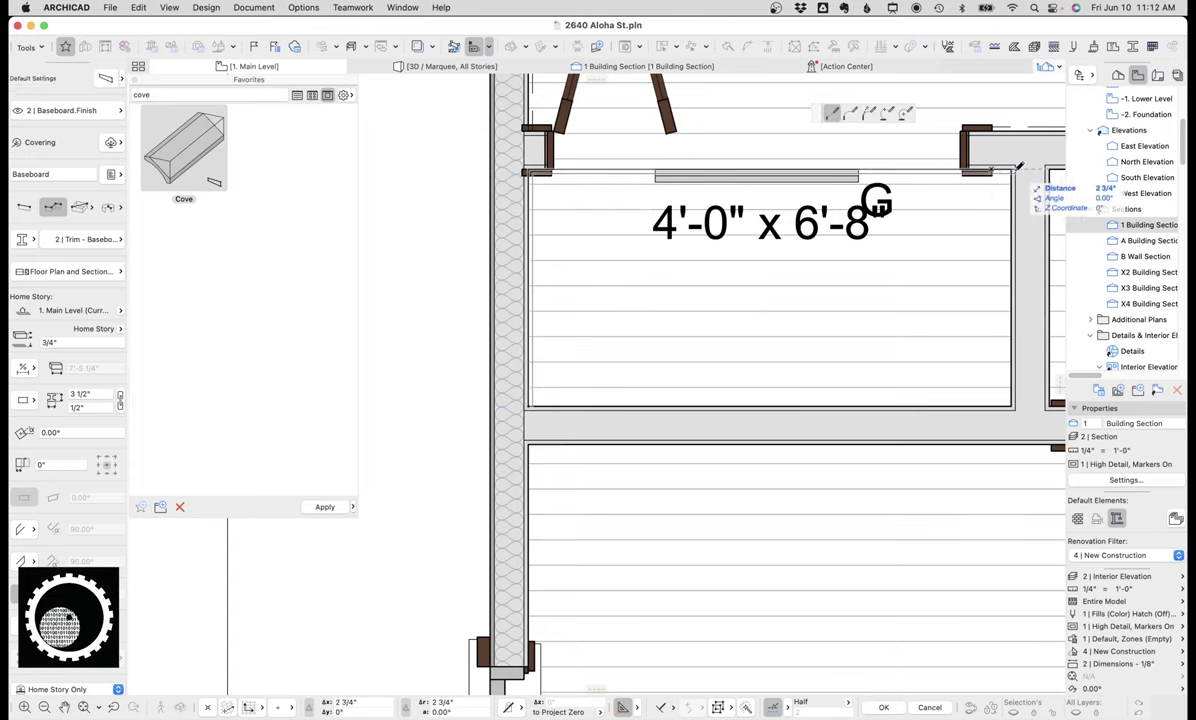
pyautogui.click(1011, 405)
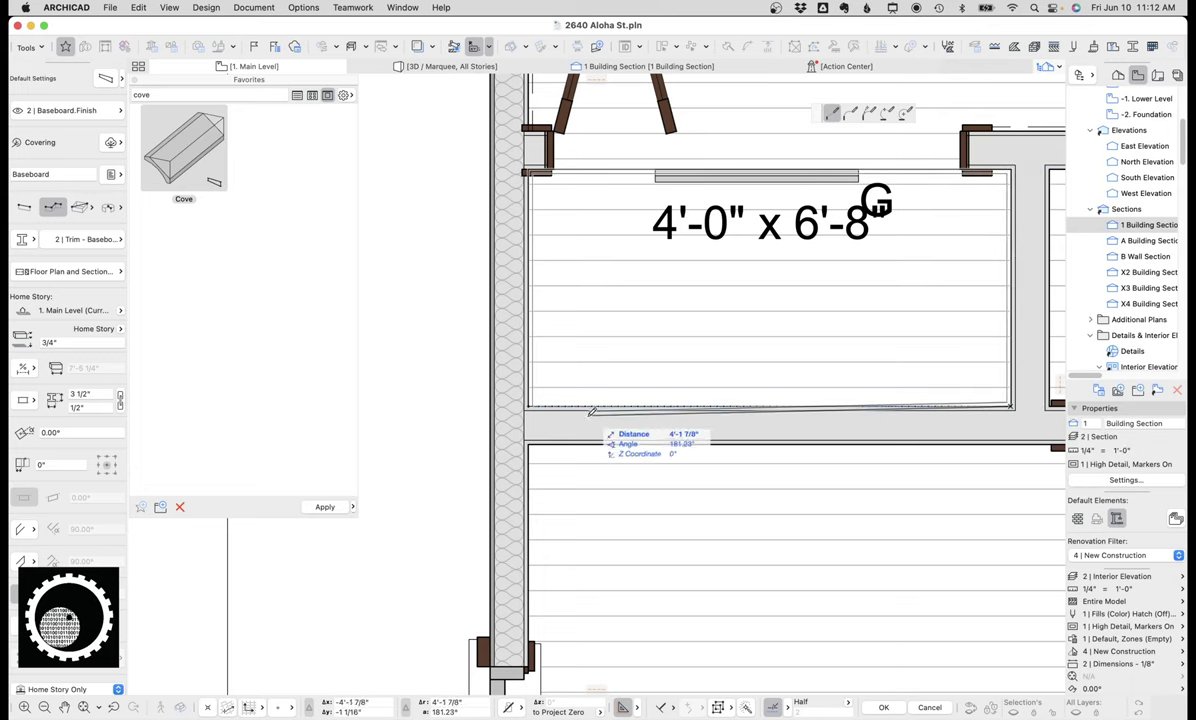
pyautogui.doubleClick(525, 404)
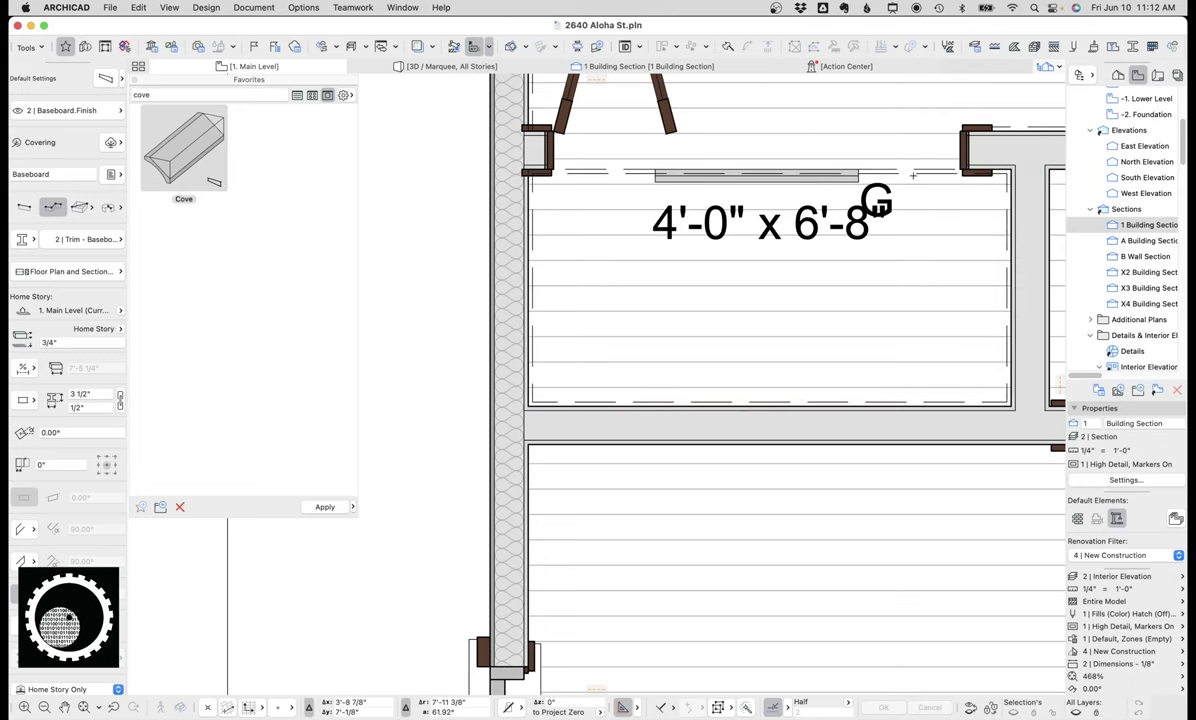
# Step: Suspend grouping and delete the baseboard segment that crosses the closet's door opening
pyautogui.hotkey('alt', 'g')
pyautogui.click(932, 175)
pyautogui.press('Delete')
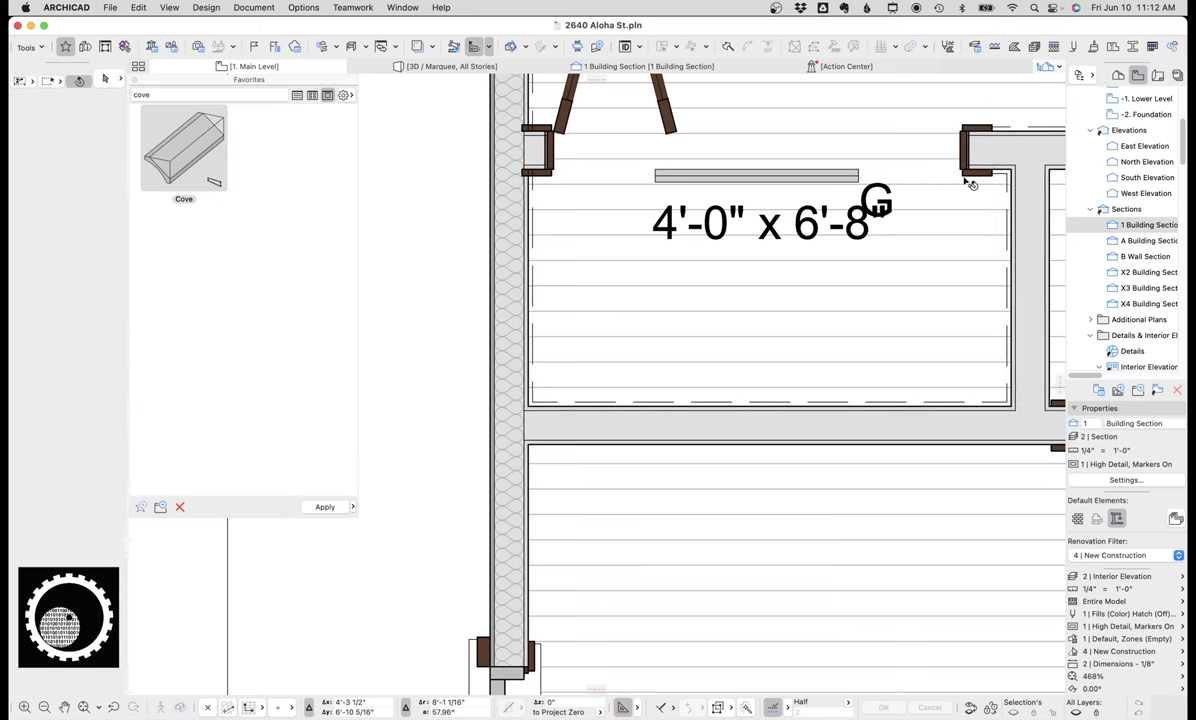
# Step: Mark up a continuous trim path along the hall walls with temporary annotations, crossing out the stretches that span door openings
pyautogui.scroll(-5, 955, 189)
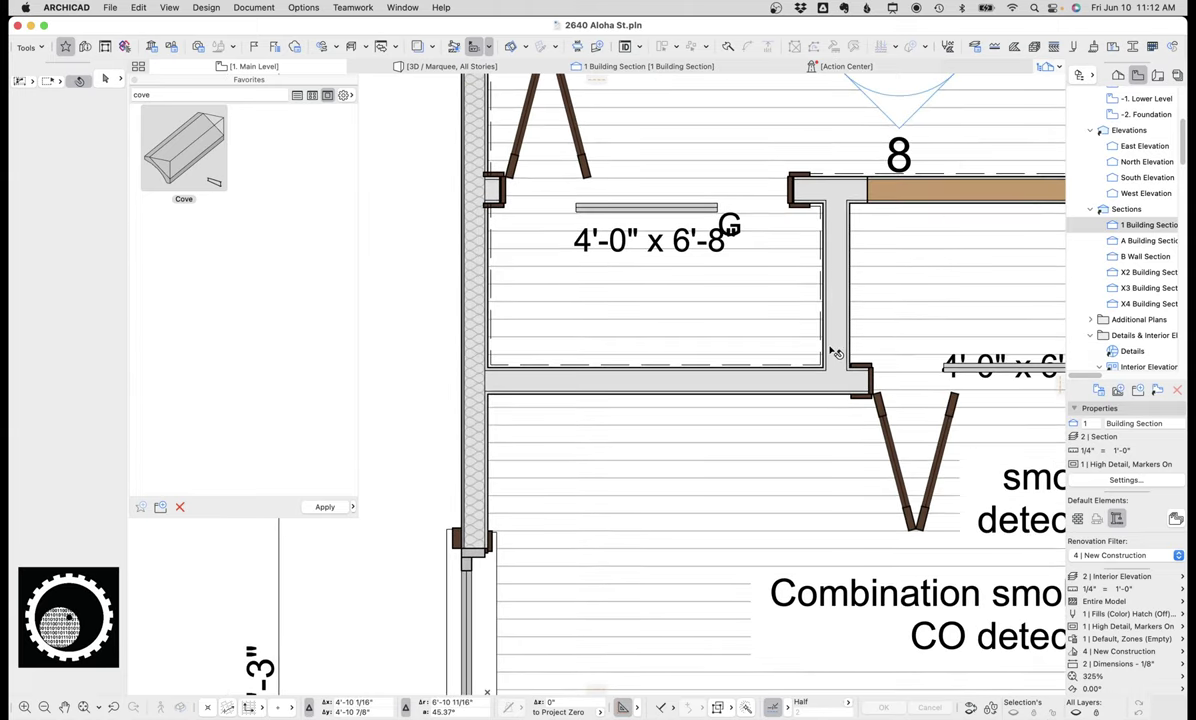
pyautogui.scroll(-5, 893, 297)
pyautogui.moveTo(749, 303); pyautogui.dragTo(483, 275, button='middle')
pyautogui.moveTo(920, 170); pyautogui.dragTo(545, 338, button='middle')
pyautogui.scroll(-2, 673, 248)
pyautogui.hscroll(2, 673, 248)
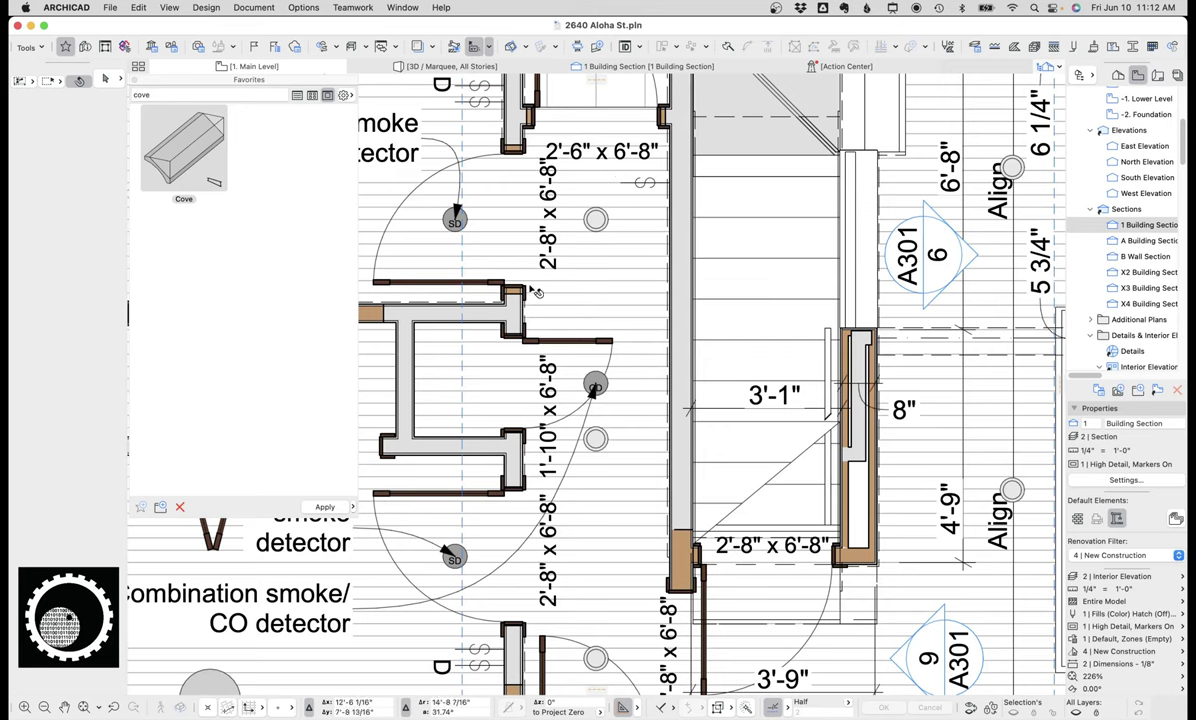
pyautogui.hotkey('ctrl', 'a')
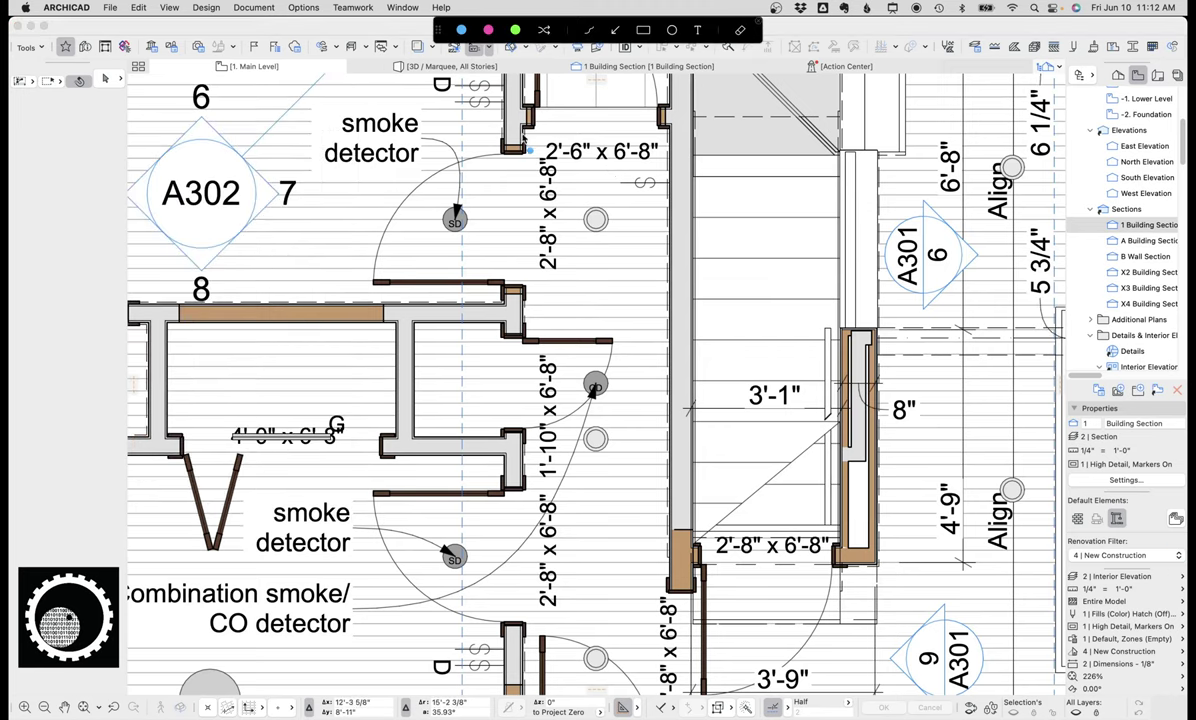
pyautogui.moveTo(638, 130)
pyautogui.mouseDown()
pyautogui.moveTo(527, 130)
pyautogui.moveTo(515, 250)
pyautogui.mouseUp()
pyautogui.moveTo(526, 340); pyautogui.dragTo(521, 452)
pyautogui.moveTo(492, 243); pyautogui.dragTo(534, 214)
pyautogui.moveTo(503, 213); pyautogui.dragTo(528, 247)
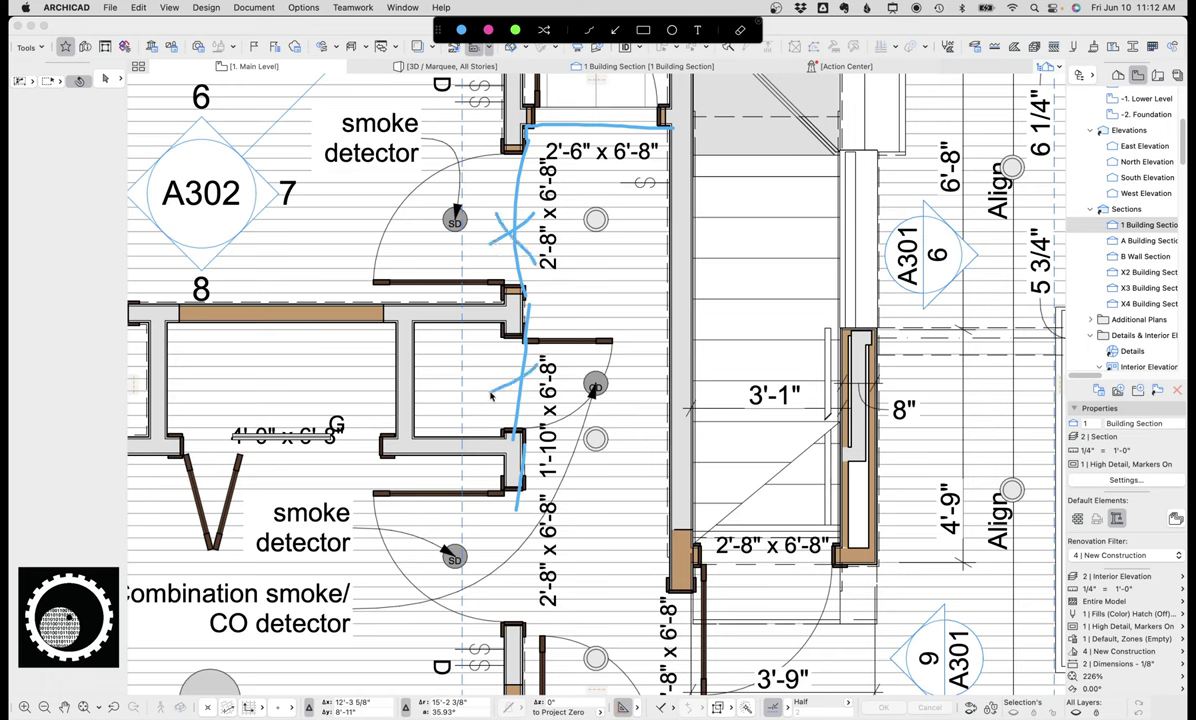
pyautogui.press('Escape')
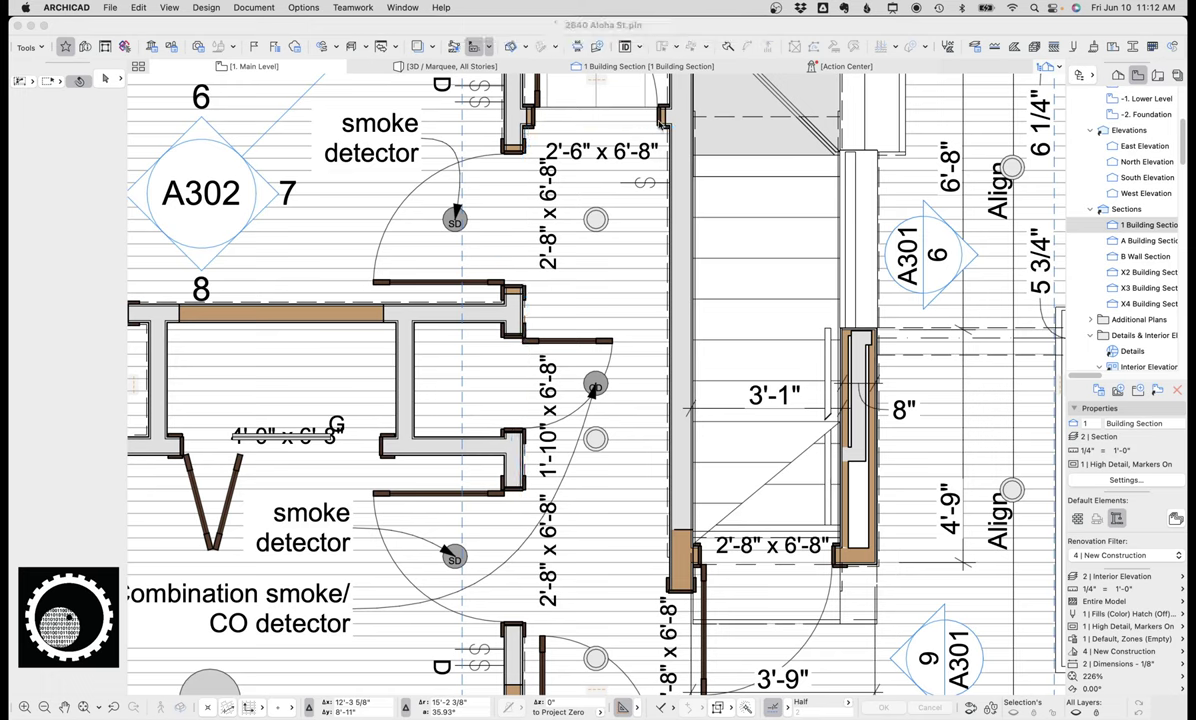
pyautogui.hotkey('ctrl', 'a')
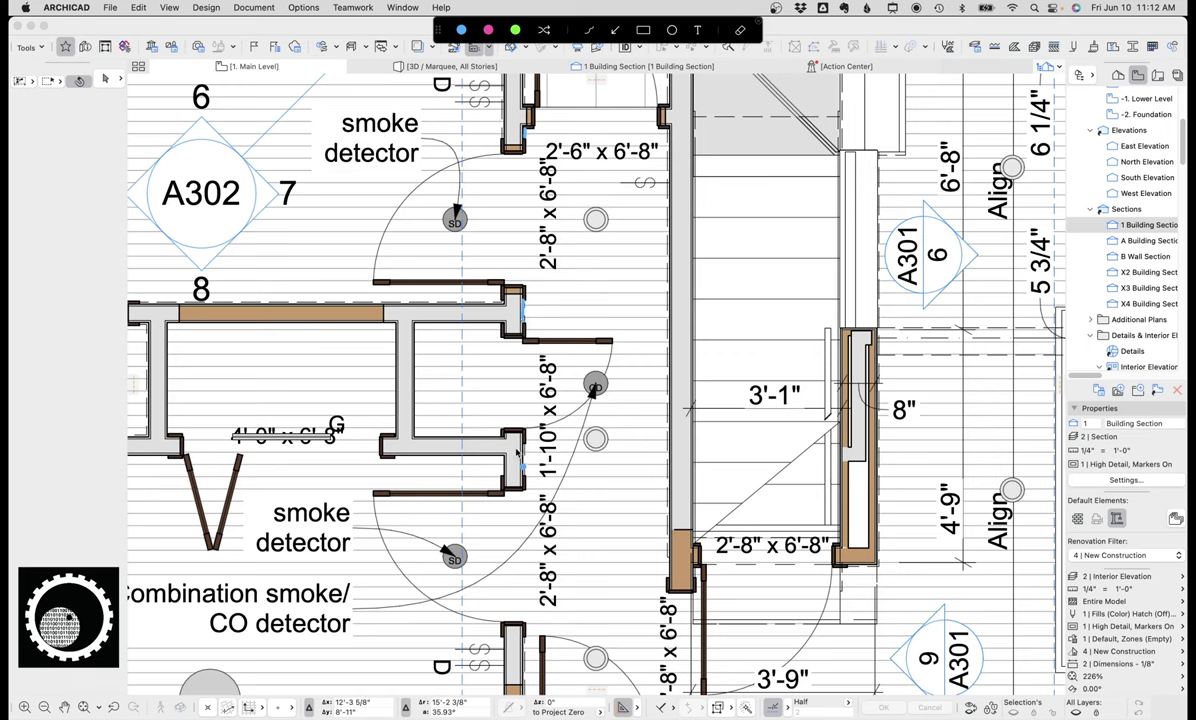
pyautogui.press('Escape')
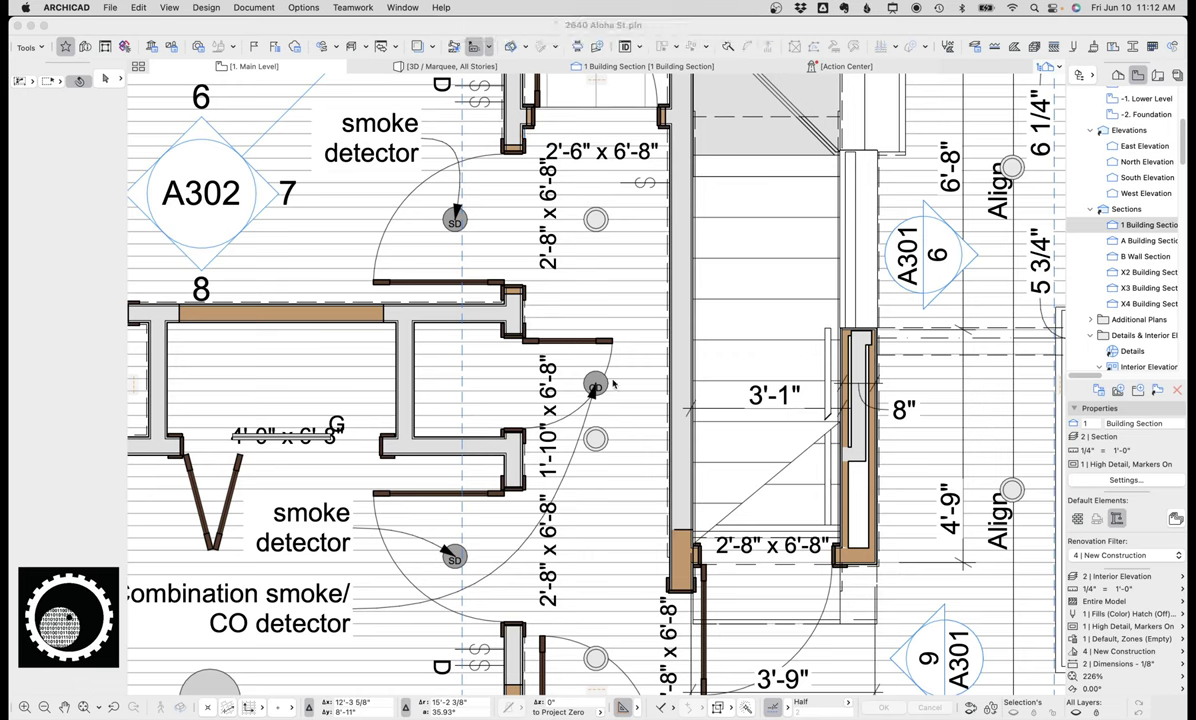
# Step: Place a marquee around the bathroom shower on the Main Level plan and show the tiled enclosure in 3D
pyautogui.scroll(-10, 738, 291)
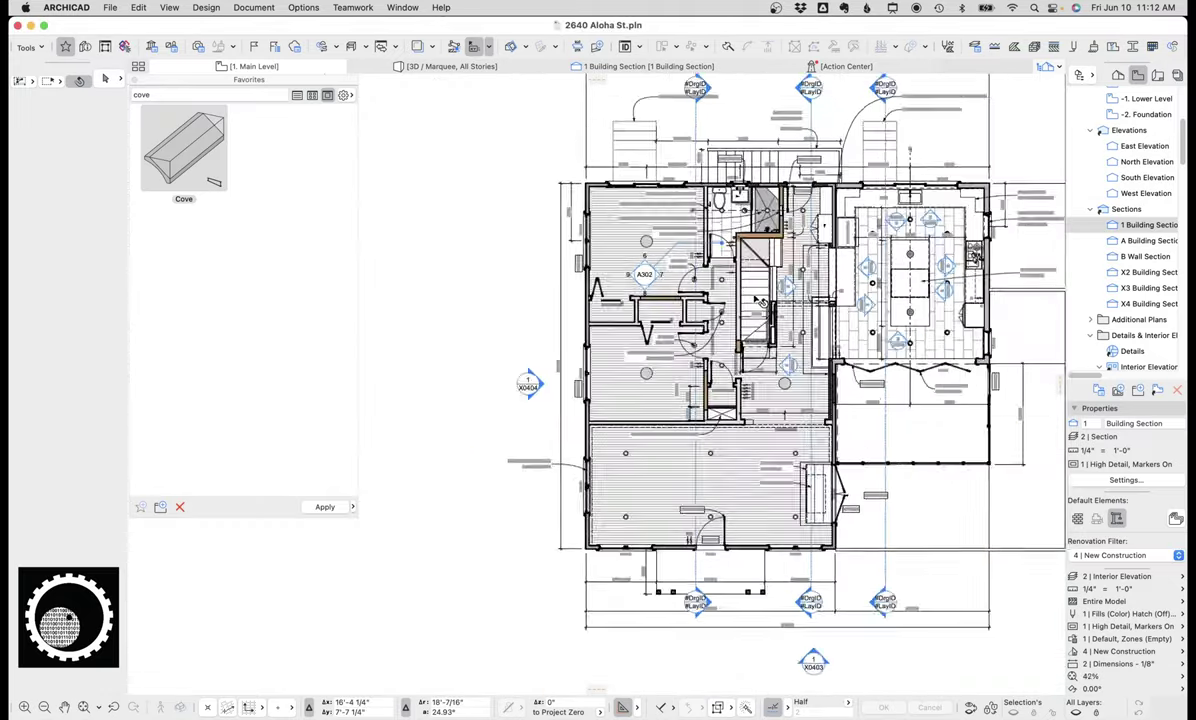
pyautogui.moveTo(740, 291); pyautogui.dragTo(614, 386, button='middle')
pyautogui.scroll(6, 620, 343)
pyautogui.scroll(8, 661, 345)
pyautogui.press('s')
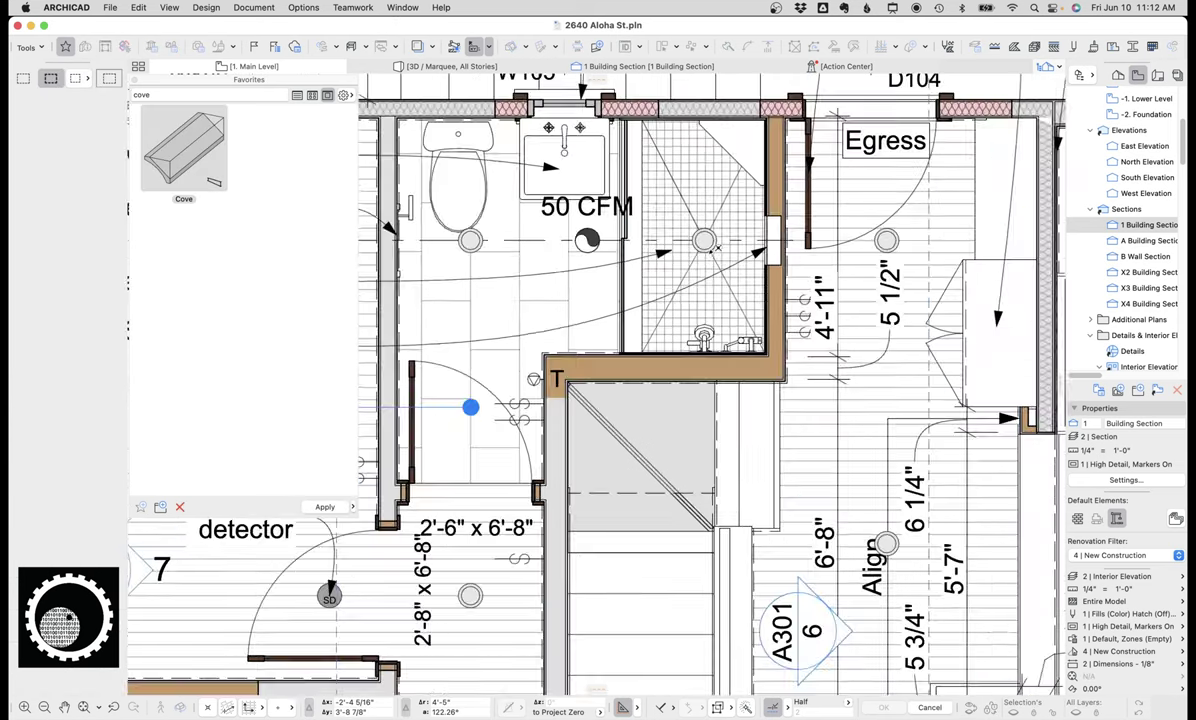
pyautogui.scroll(-7, 697, 240)
pyautogui.click(657, 131)
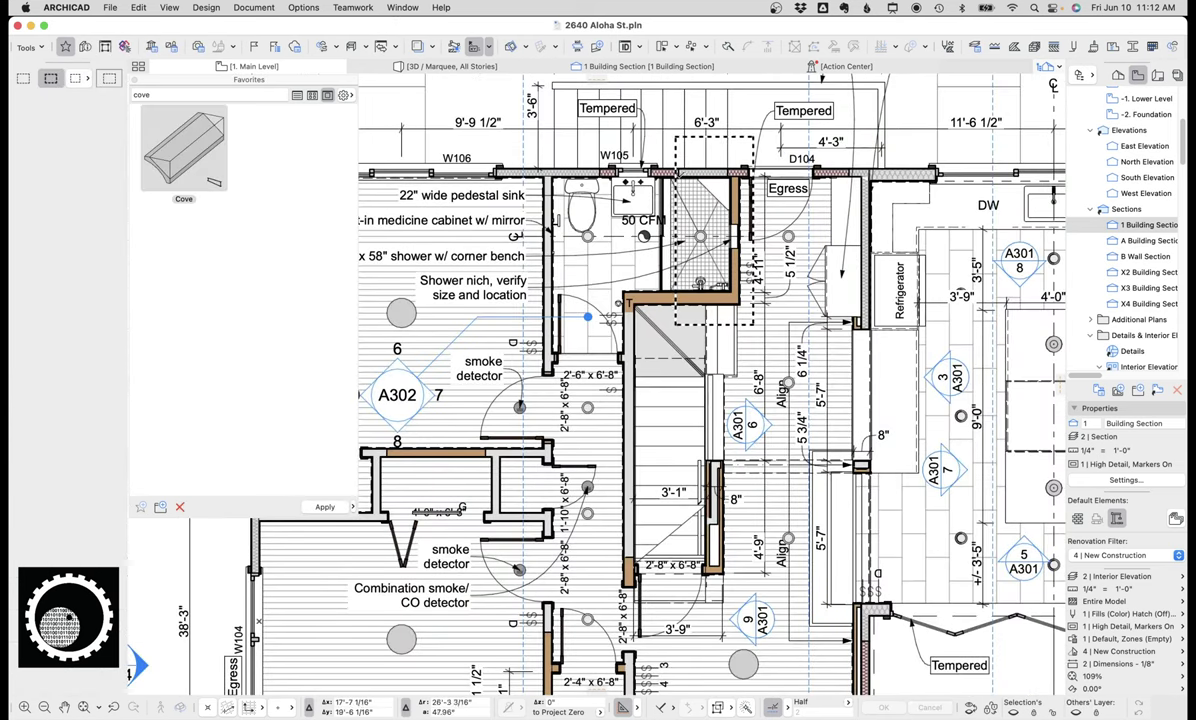
pyautogui.press('F5')
pyautogui.keyDown('shift'); pyautogui.moveTo(519, 456); pyautogui.dragTo(723, 443, button='middle'); pyautogui.keyUp('shift')
pyautogui.scroll(5, 556, 456)
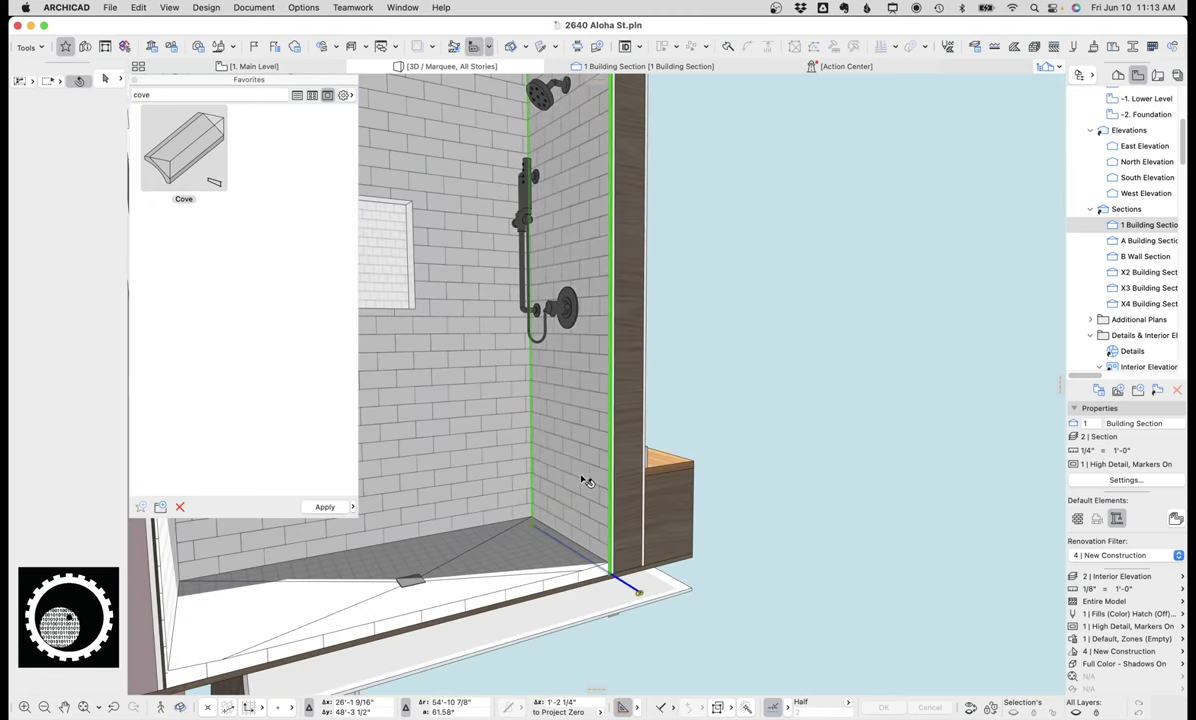
# Step: Select the tile wall behind the shower head and look up its 8 | Wall Finish - Tile composite
pyautogui.moveTo(588, 496); pyautogui.dragTo(602, 518, button='middle')
pyautogui.scroll(-2, 588, 507)
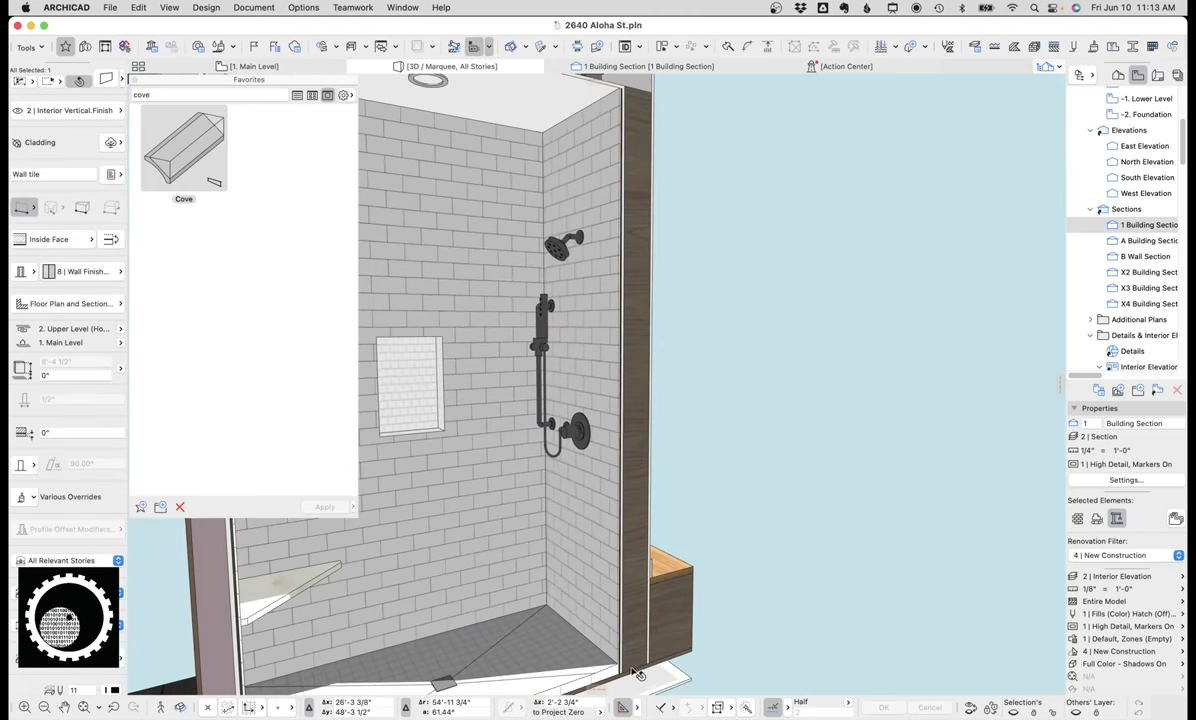
pyautogui.scroll(-1, 633, 672)
pyautogui.moveTo(642, 673); pyautogui.dragTo(663, 654, button='middle')
pyautogui.click(84, 272)
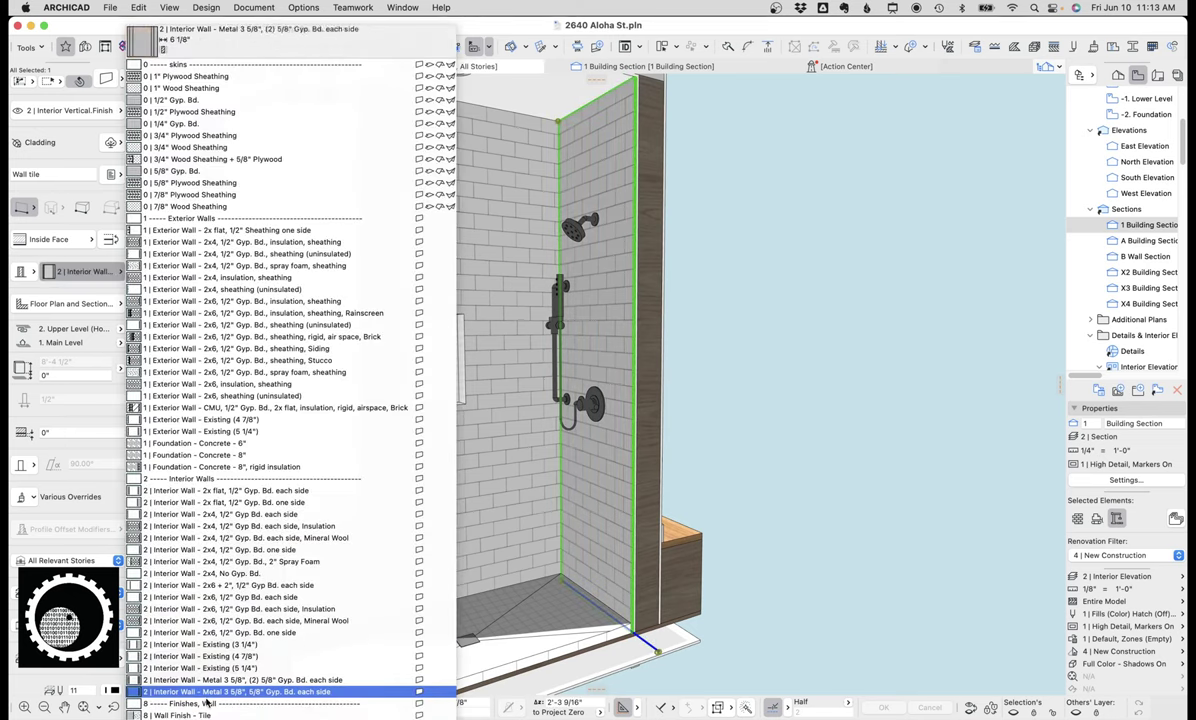
pyautogui.click(180, 715)
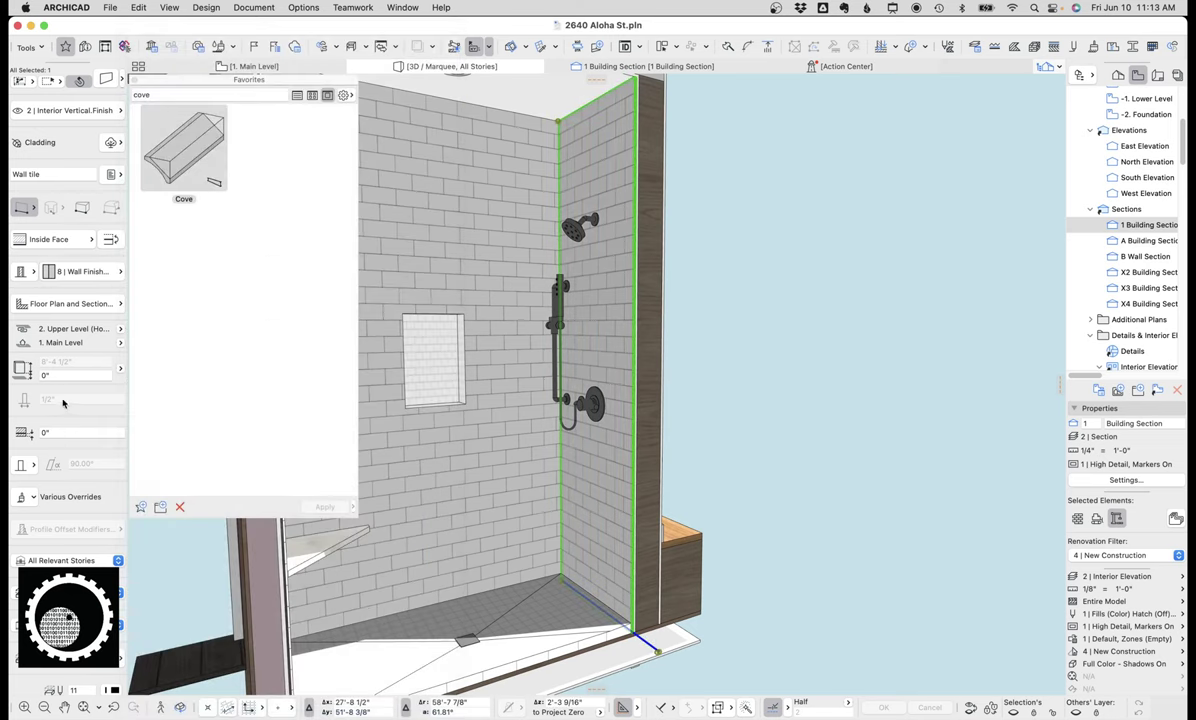
# Step: Inspect the shower niche opening's settings and view the enclosure from another angle
pyautogui.click(466, 403)
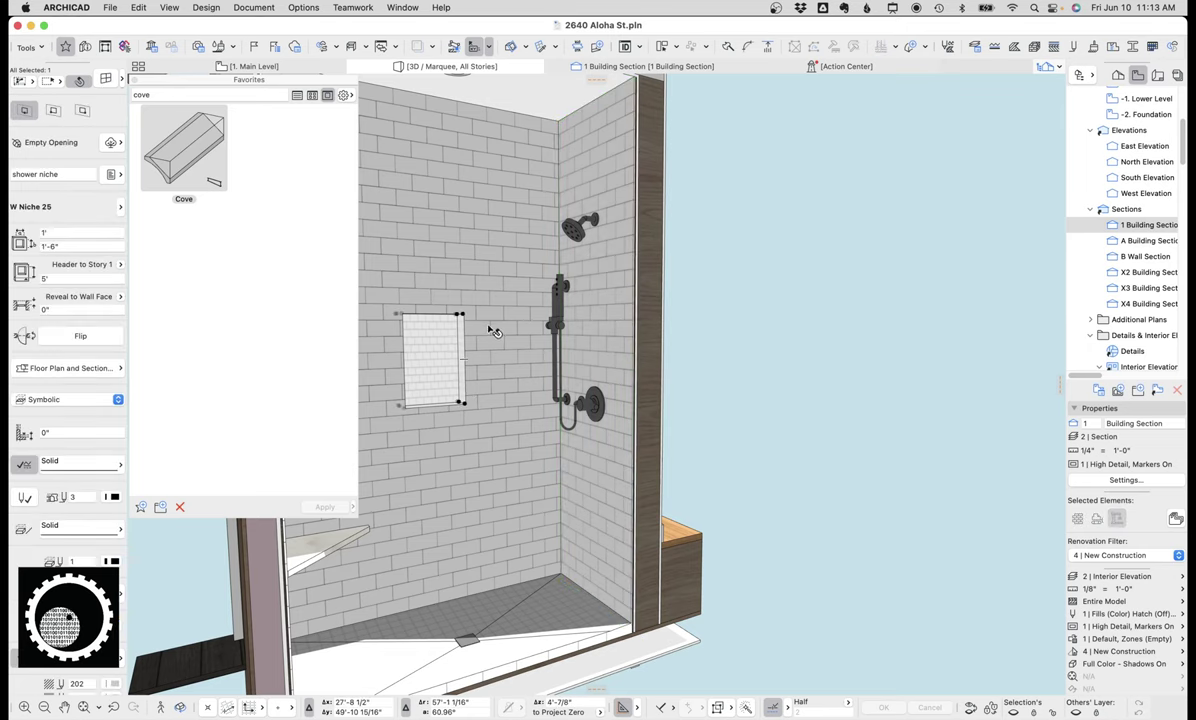
pyautogui.press('Escape')
pyautogui.keyDown('shift'); pyautogui.moveTo(590, 450); pyautogui.dragTo(490, 450, button='middle'); pyautogui.keyUp('shift')
pyautogui.moveTo(490, 450); pyautogui.dragTo(796, 427, button='middle')
# Step: Replace the shower marquee on the Main Level plan with one along the kitchen's range wall and show it in 3D
pyautogui.click(281, 67)
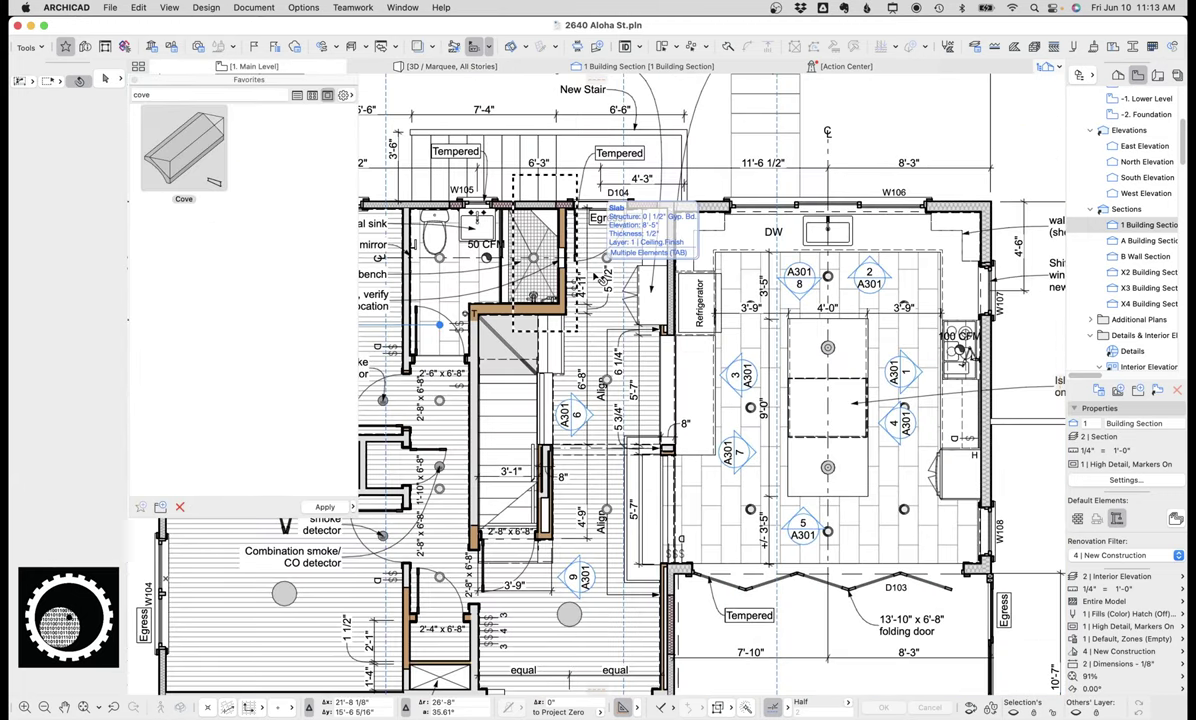
pyautogui.press('Escape')
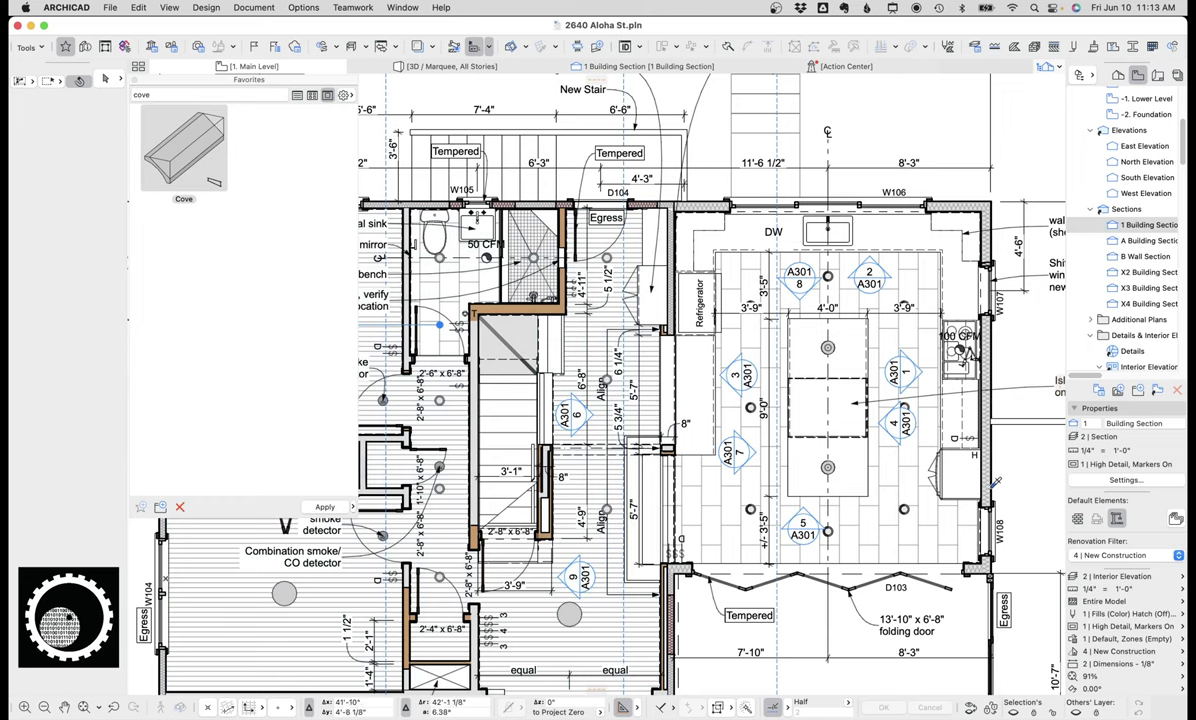
pyautogui.press('m')
pyautogui.moveTo(1010, 537); pyautogui.dragTo(918, 132)
pyautogui.press('Escape')
pyautogui.press('F5')
pyautogui.moveTo(990, 250); pyautogui.dragTo(722, 256, button='middle')
pyautogui.scroll(8, 736, 256)
# Step: Examine the tile wall's outline beneath the window on the kitchen's range wall in 3D
pyautogui.press('Escape')
pyautogui.click(609, 335)
pyautogui.press('Escape')
pyautogui.hotkey('ctrl', 'a')
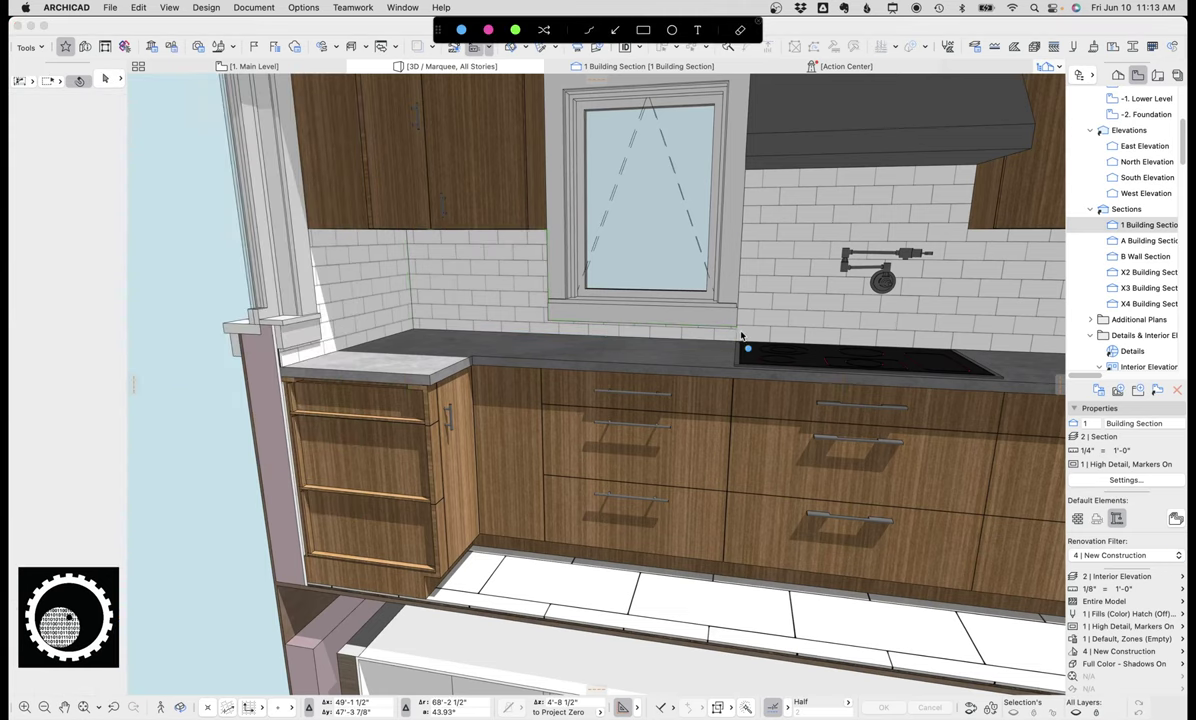
pyautogui.moveTo(602, 326); pyautogui.dragTo(683, 342)
pyautogui.press('Escape')
pyautogui.click(604, 27)
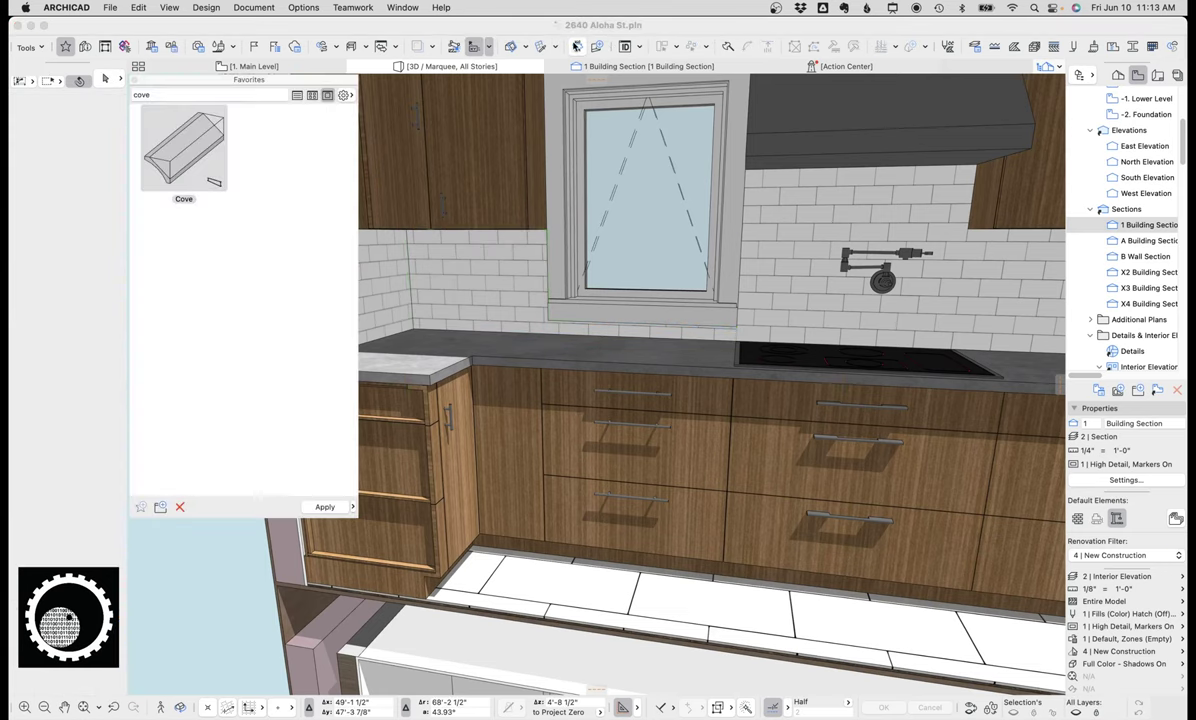
# Step: Try to select the tile wall around the kitchen window in 3D, clearing the mistaken selections
pyautogui.moveTo(710, 236); pyautogui.dragTo(614, 245, button='middle')
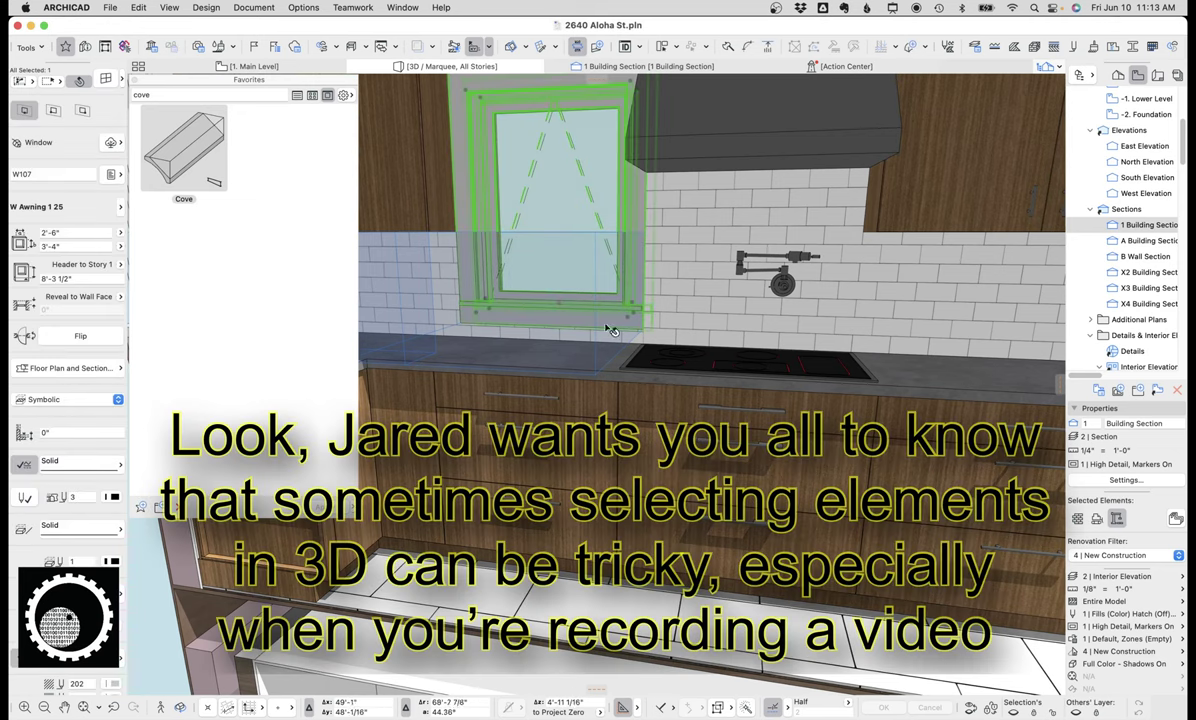
pyautogui.click(597, 378)
pyautogui.press('Escape')
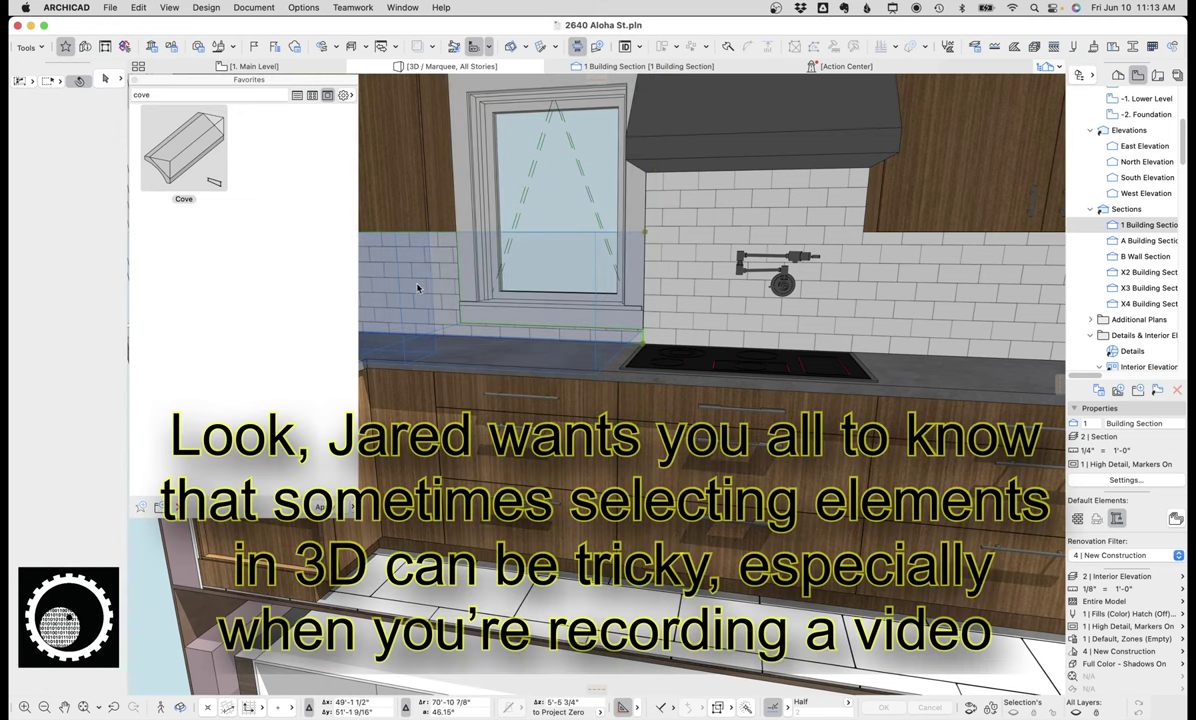
pyautogui.click(413, 287)
pyautogui.press('Escape')
pyautogui.keyDown('shift'); pyautogui.moveTo(412, 352); pyautogui.dragTo(472, 309, button='middle'); pyautogui.keyUp('shift')
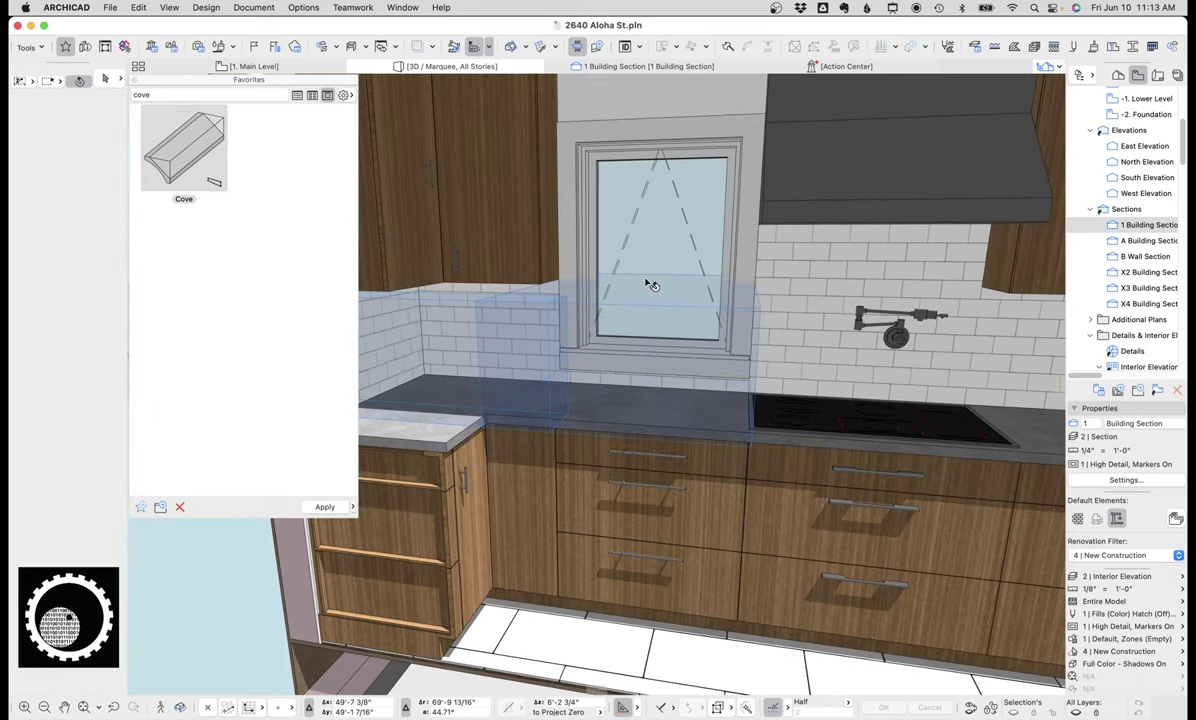
pyautogui.keyDown('shift'); pyautogui.moveTo(765, 318); pyautogui.dragTo(612, 389, button='middle'); pyautogui.keyUp('shift')
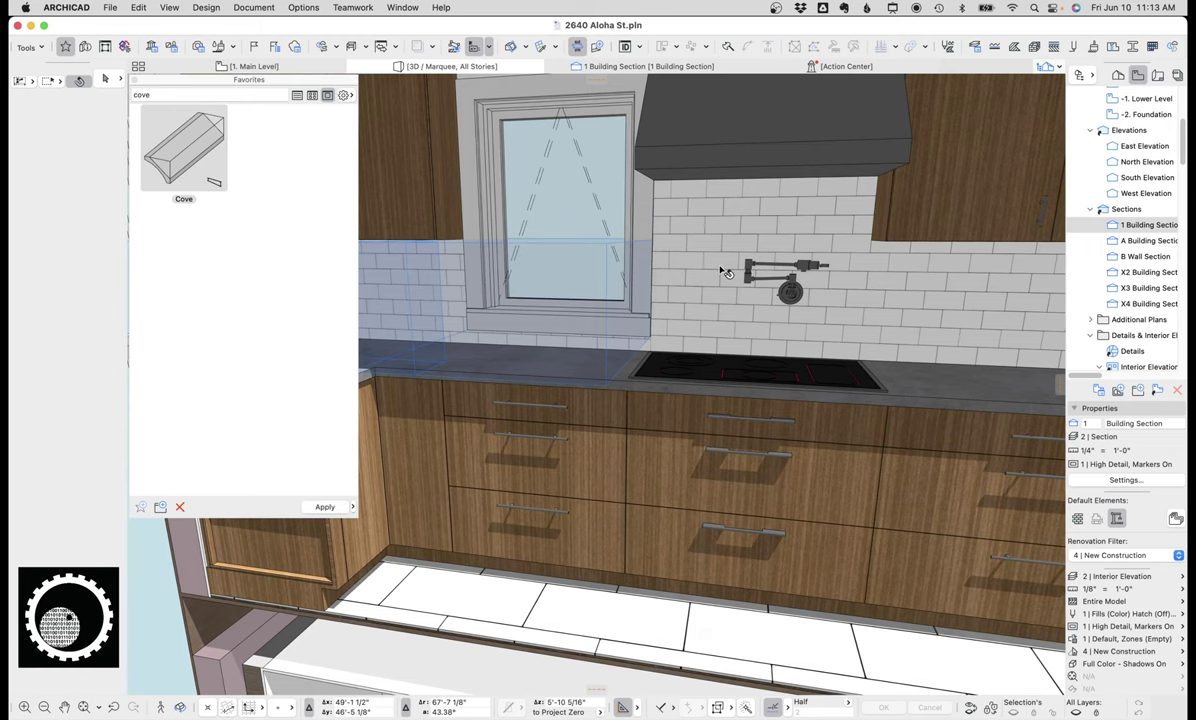
# Step: Select the tile wall behind the range and view the whole backsplash in 3D
pyautogui.click(720, 268)
pyautogui.moveTo(720, 268); pyautogui.dragTo(520, 260, button='middle')
pyautogui.moveTo(645, 257); pyautogui.dragTo(704, 259, button='middle')
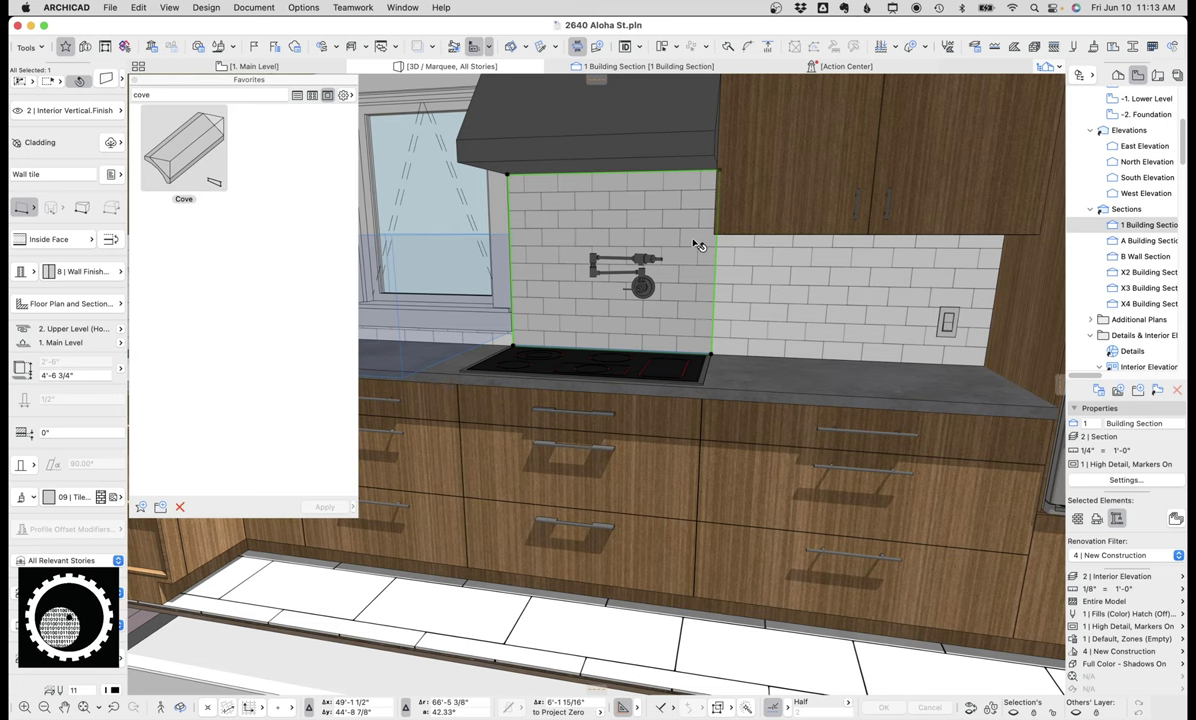
pyautogui.scroll(-3, 693, 241)
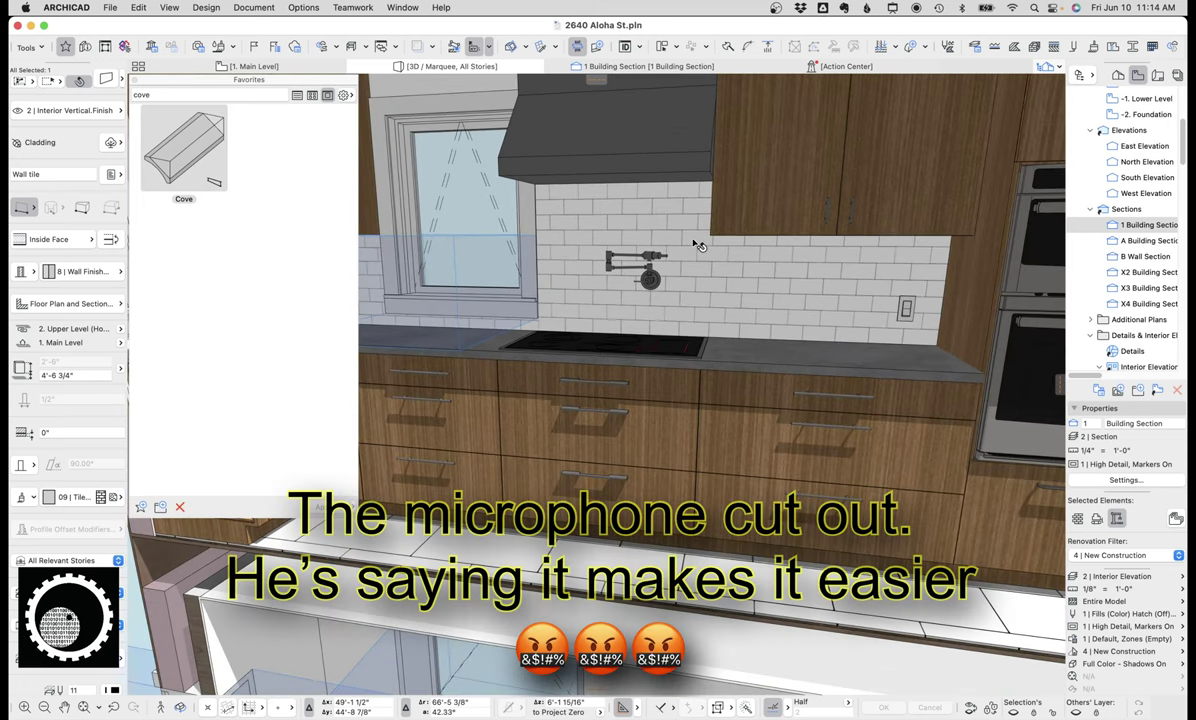
# Step: Open the 1 Building Section view and select the wall tile finish in the room beside the stair
pyautogui.click(622, 67)
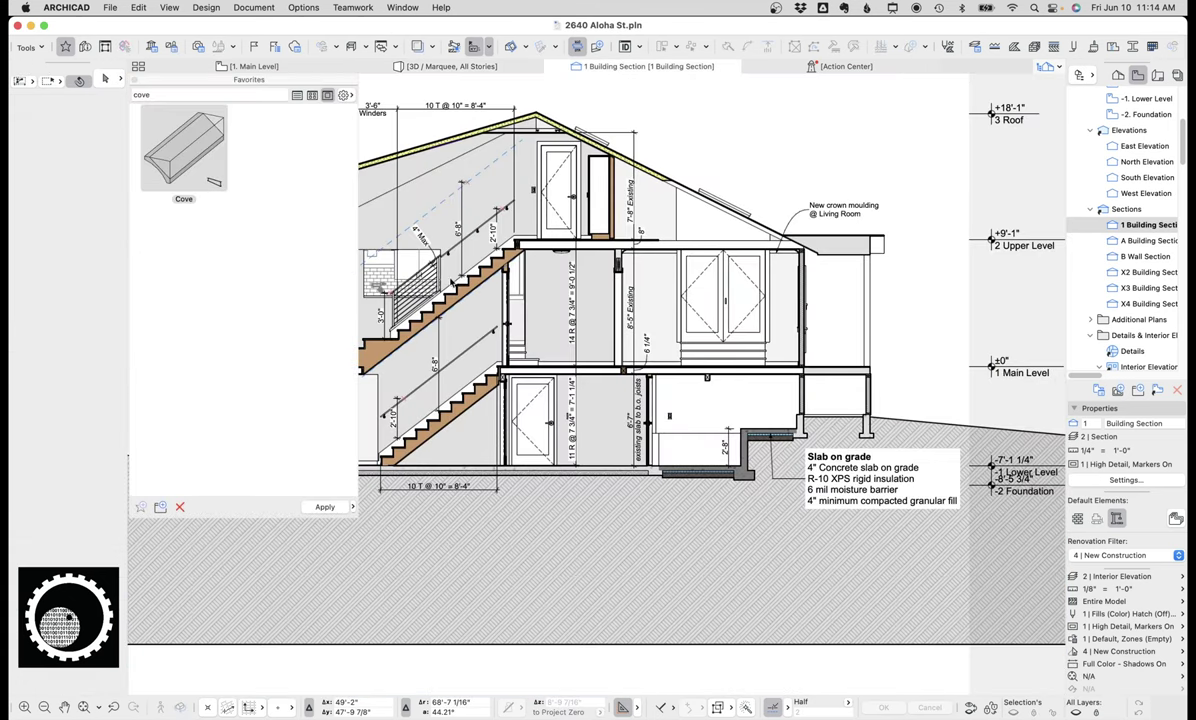
pyautogui.scroll(4, 672, 338)
pyautogui.scroll(3, 672, 338)
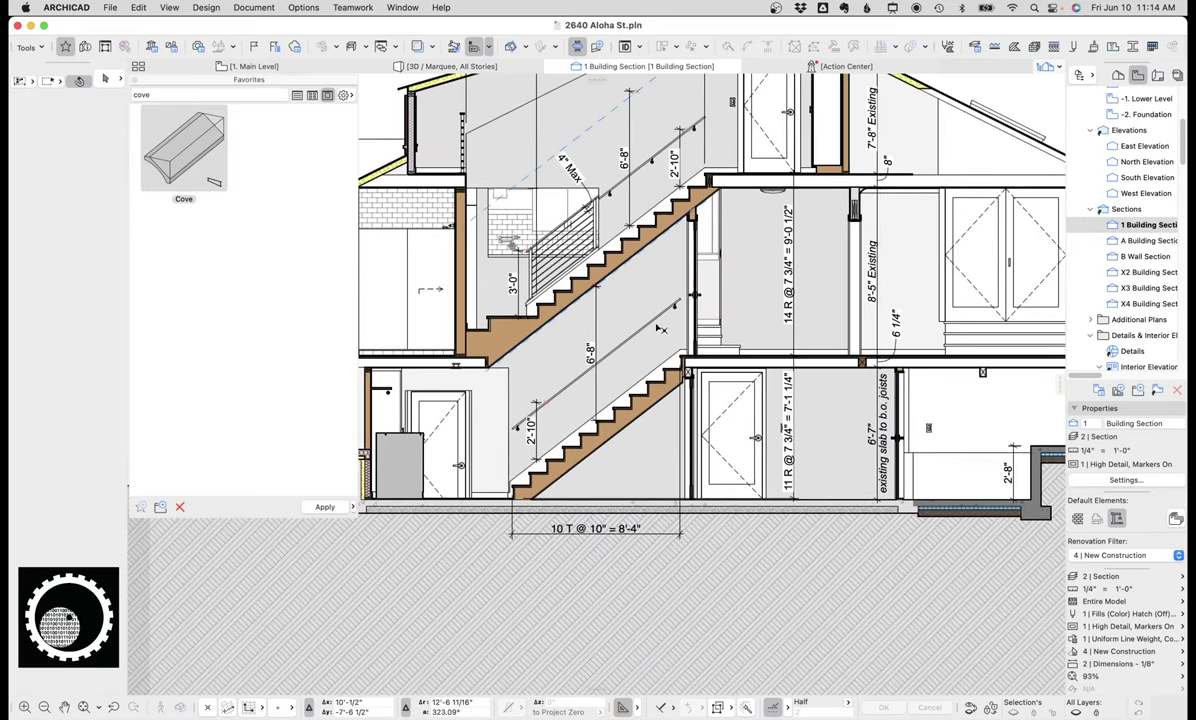
pyautogui.scroll(2, 622, 255)
pyautogui.hscroll(-2, 622, 255)
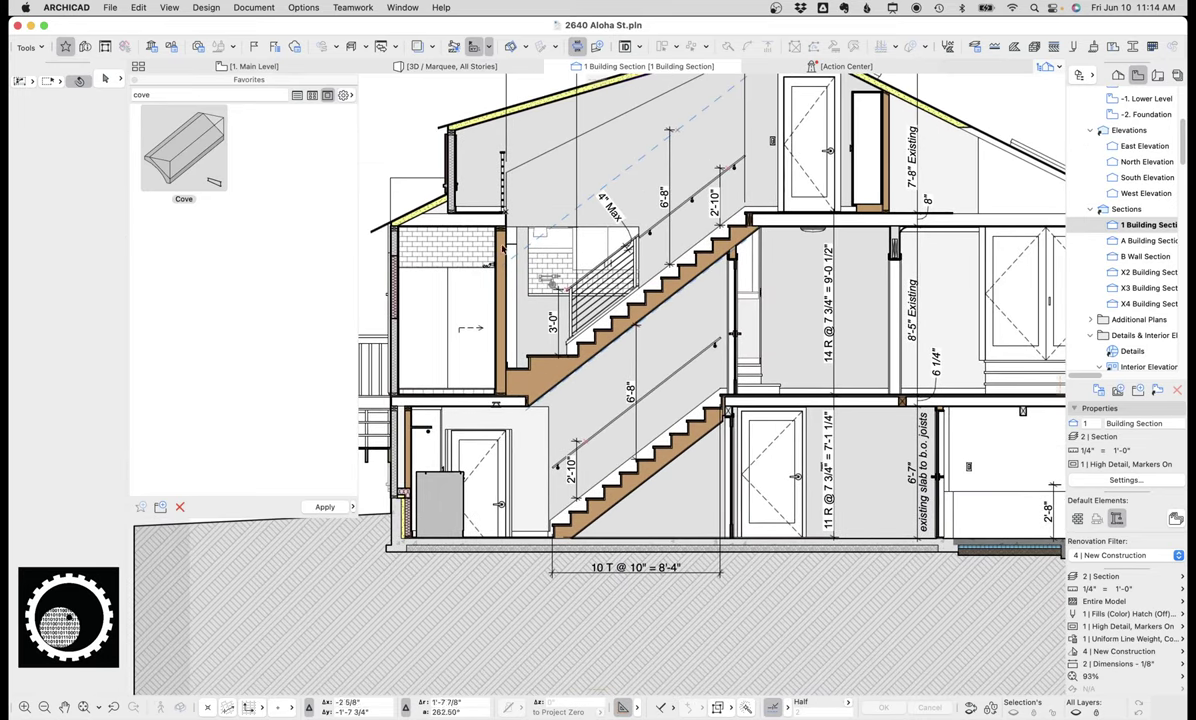
pyautogui.click(485, 264)
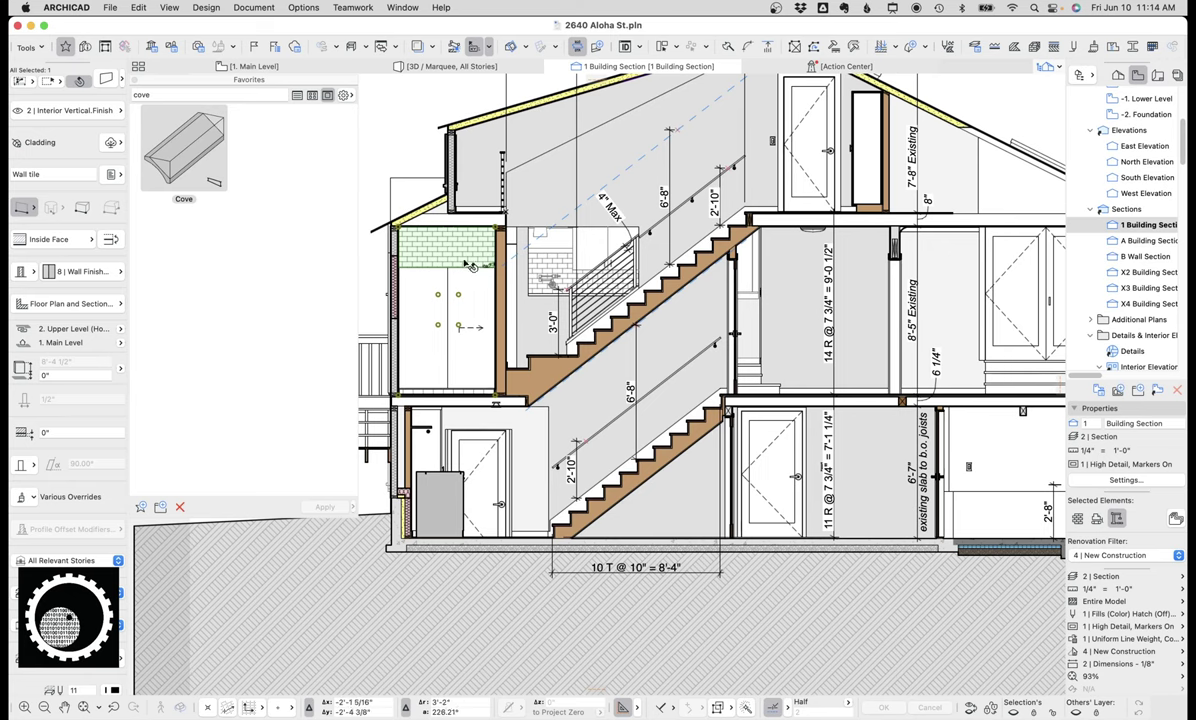
pyautogui.scroll(2, 666, 244)
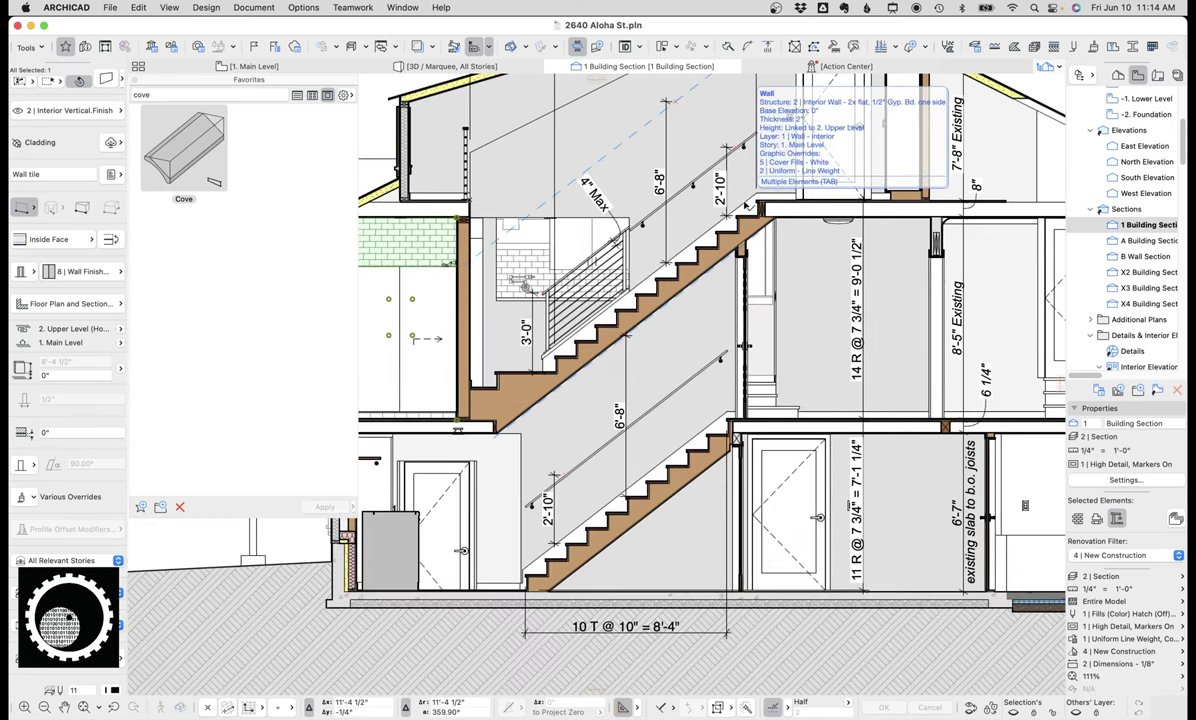
# Step: Try to raise the lower end of the upper stair's sloped baseboard beam to the Upper Level floor height
pyautogui.click(693, 253)
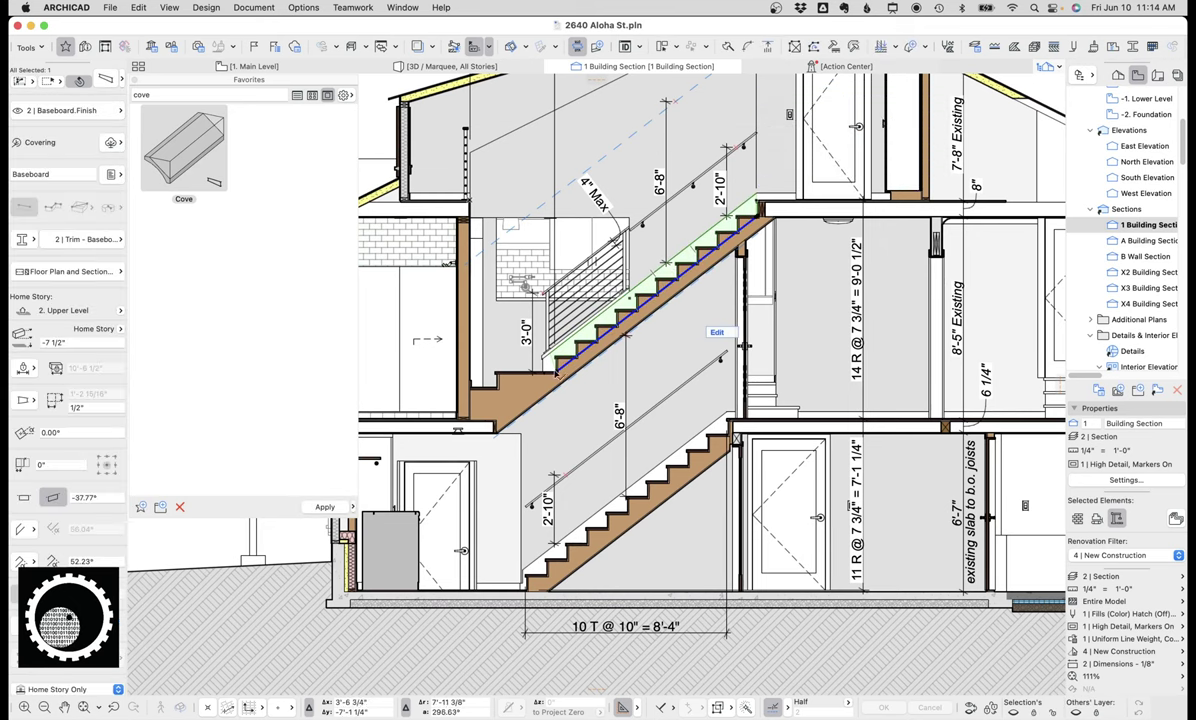
pyautogui.click(556, 376)
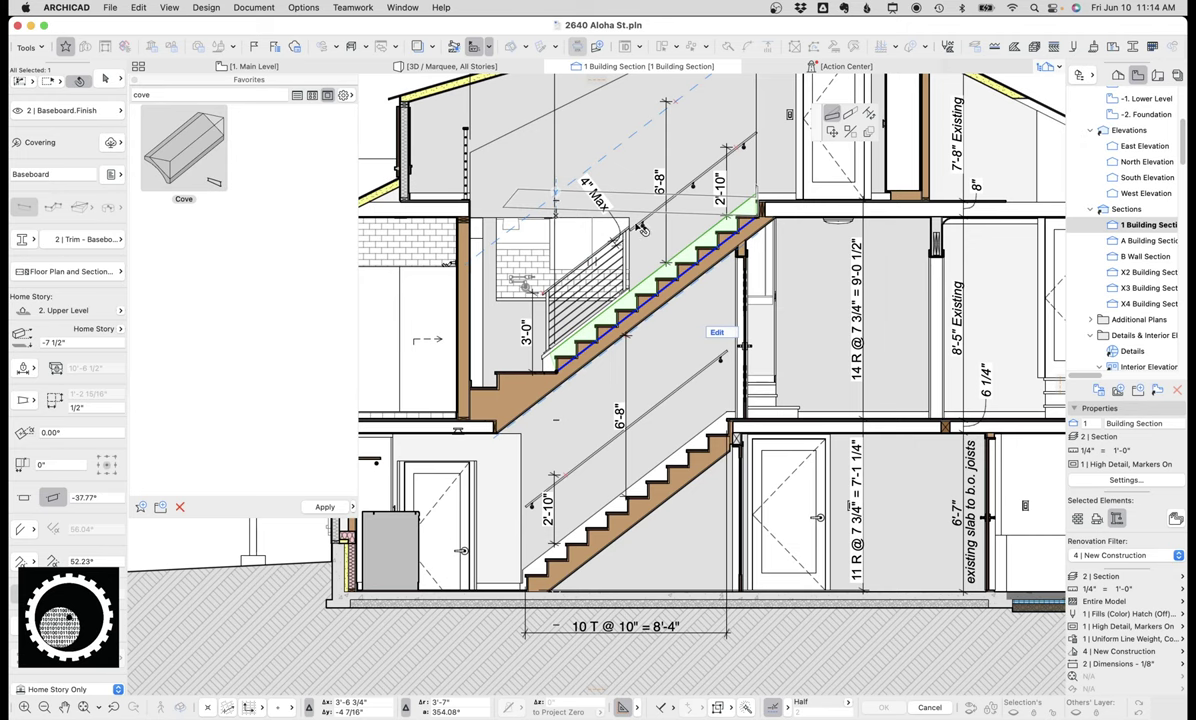
pyautogui.click(645, 260)
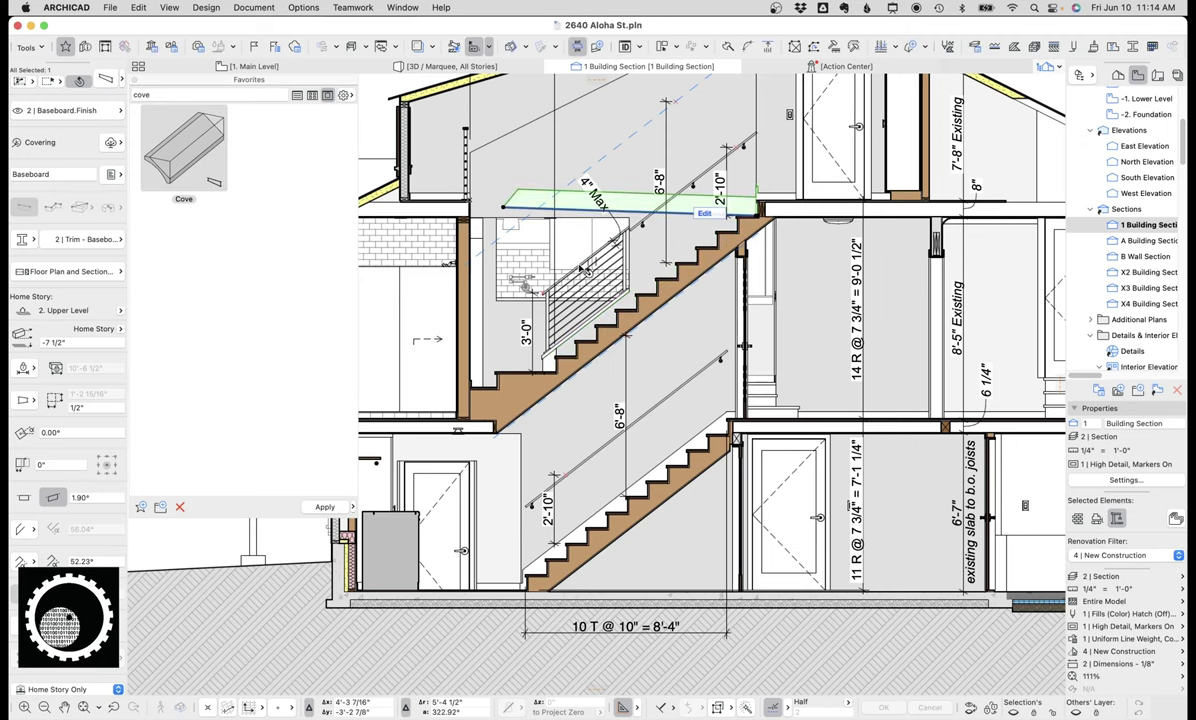
pyautogui.click(503, 207)
pyautogui.press('Escape')
pyautogui.press('Escape')
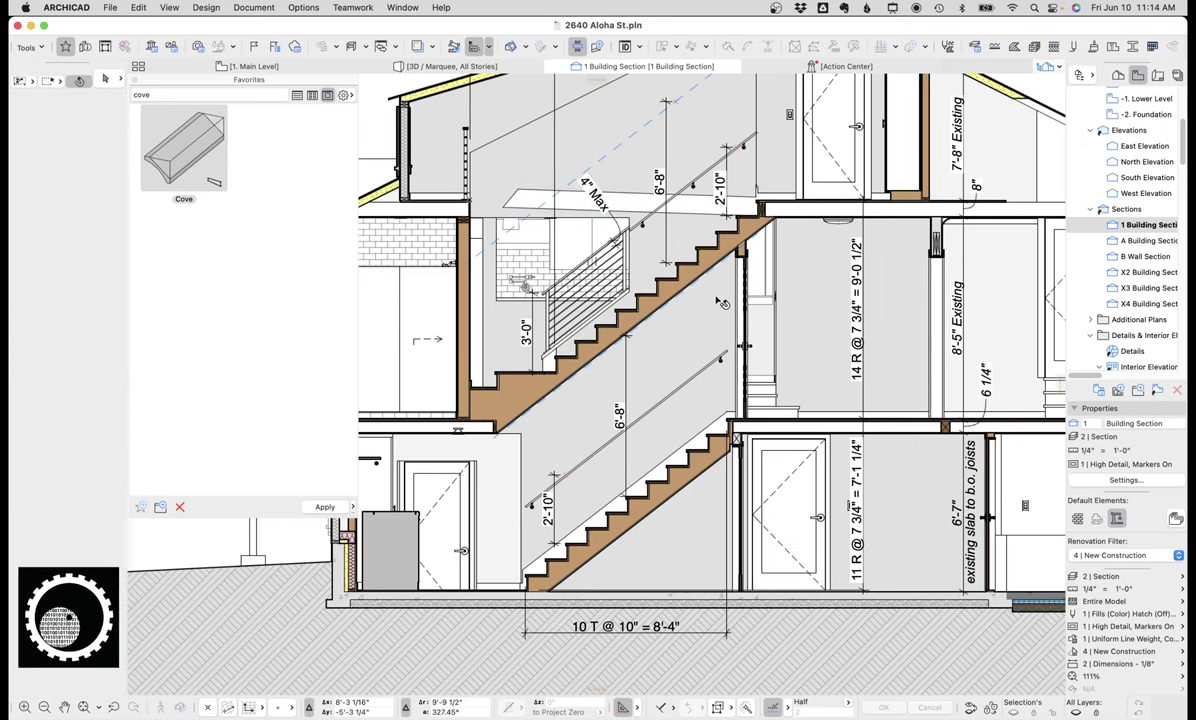
# Step: Inspect the segments and segment lengths of the sloped stair baseboard in its beam selection settings
pyautogui.scroll(10, 720, 280)
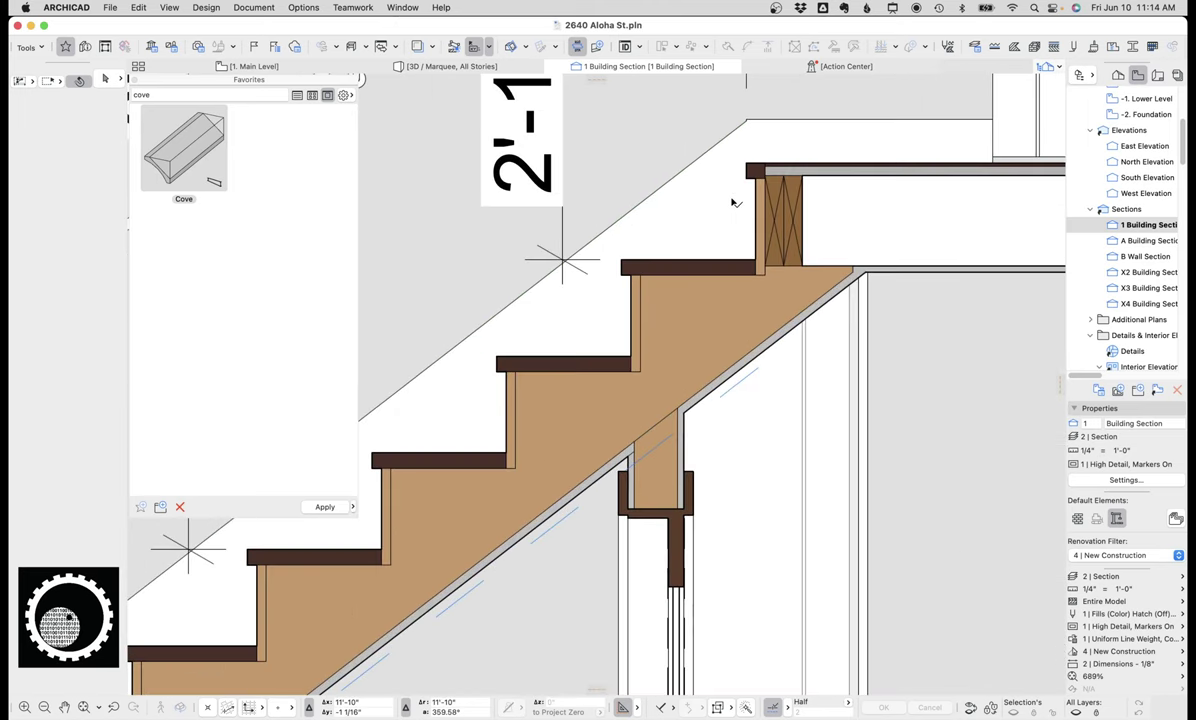
pyautogui.click(748, 280)
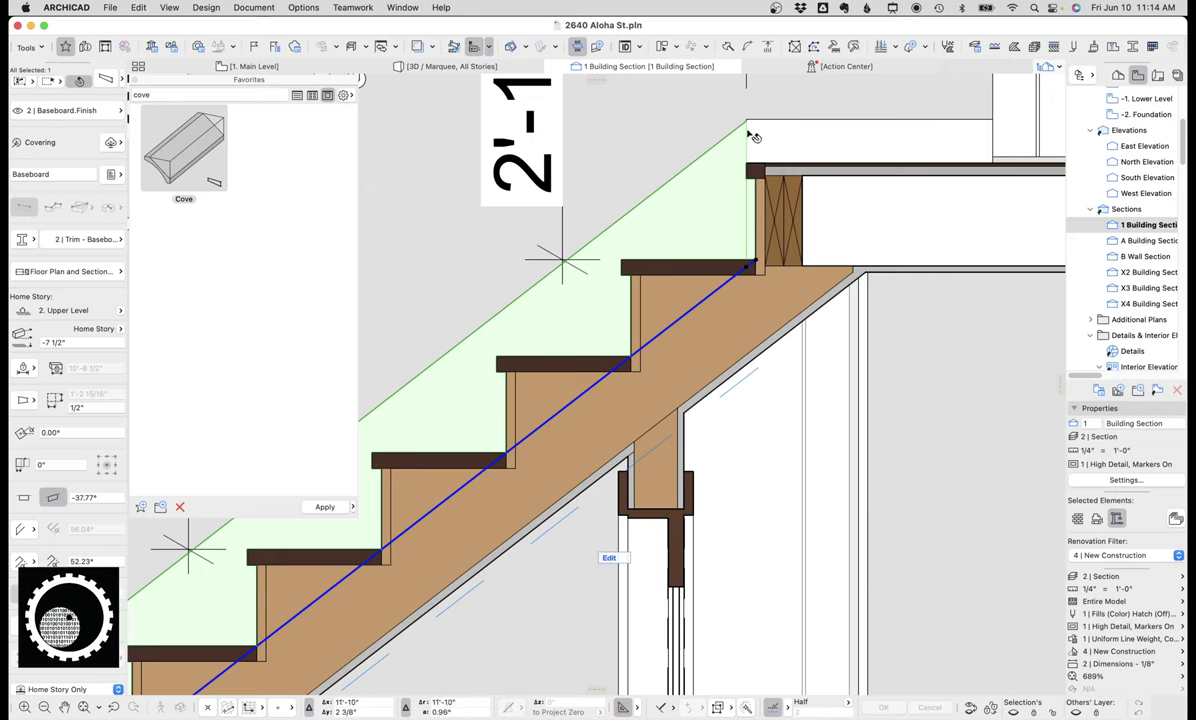
pyautogui.click(739, 247)
pyautogui.click(442, 459)
pyautogui.press('super+t')
pyautogui.click(457, 180)
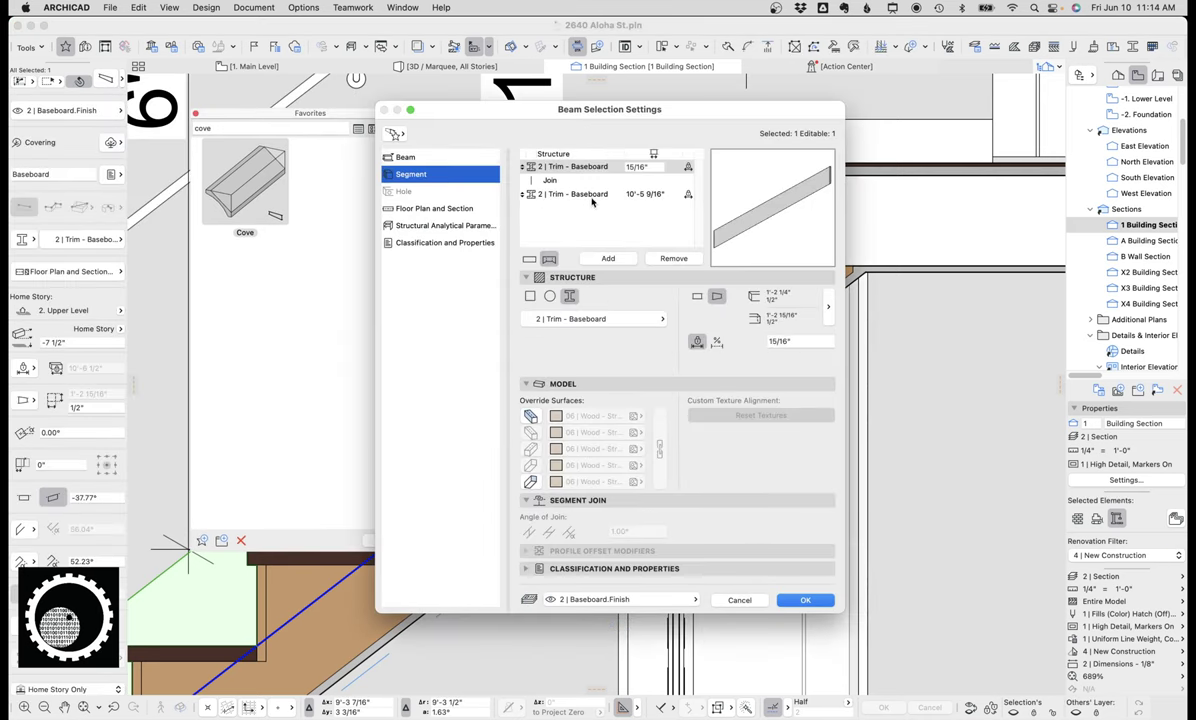
pyautogui.click(630, 167)
pyautogui.click(645, 167)
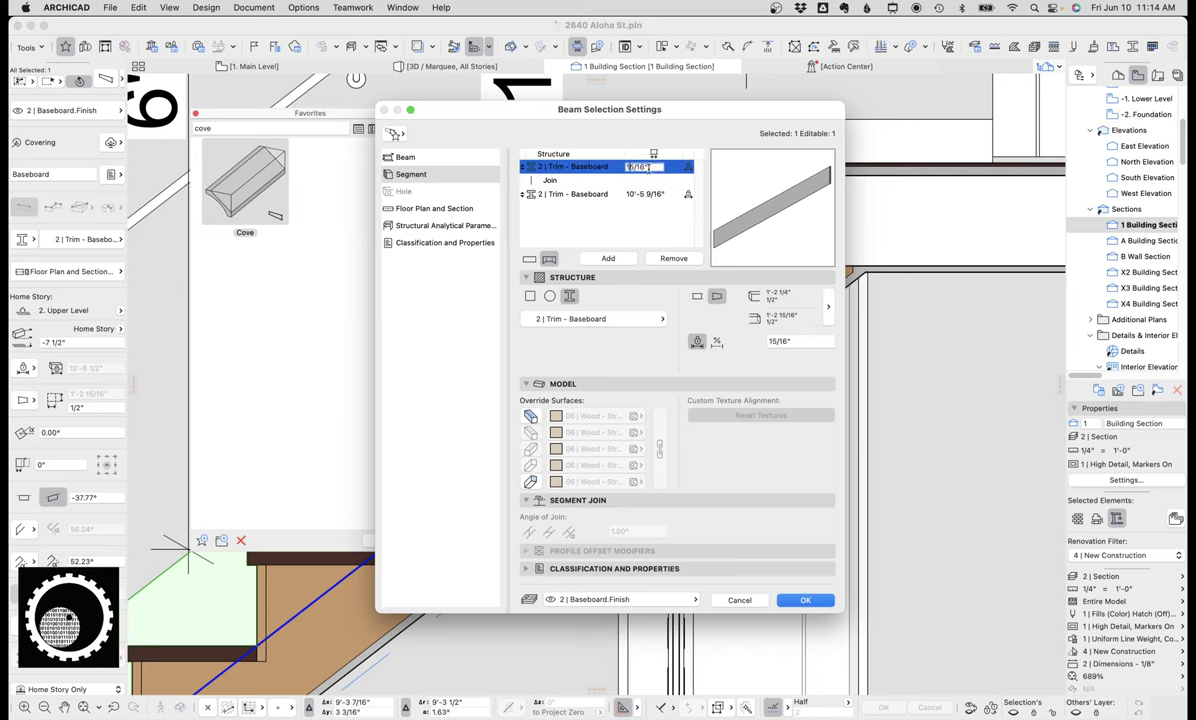
pyautogui.press('Return')
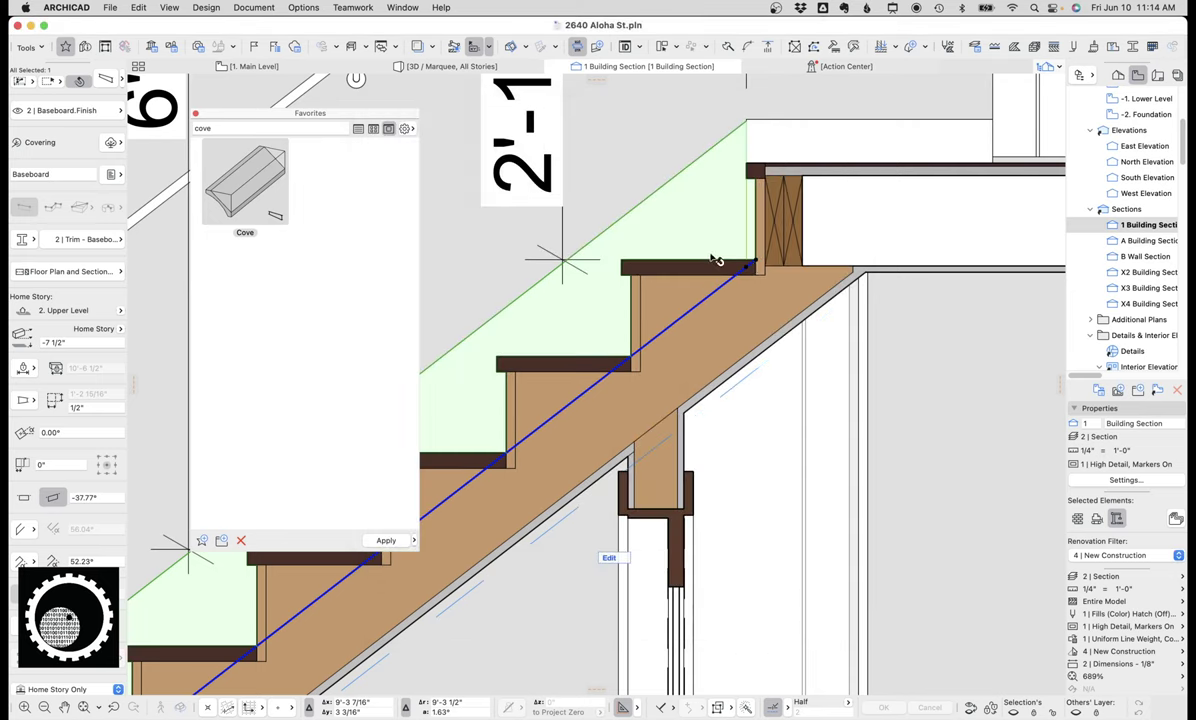
# Step: Align the end cut at the sloped baseboard's upper end with the corner where it meets the level baseboard
pyautogui.click(755, 263)
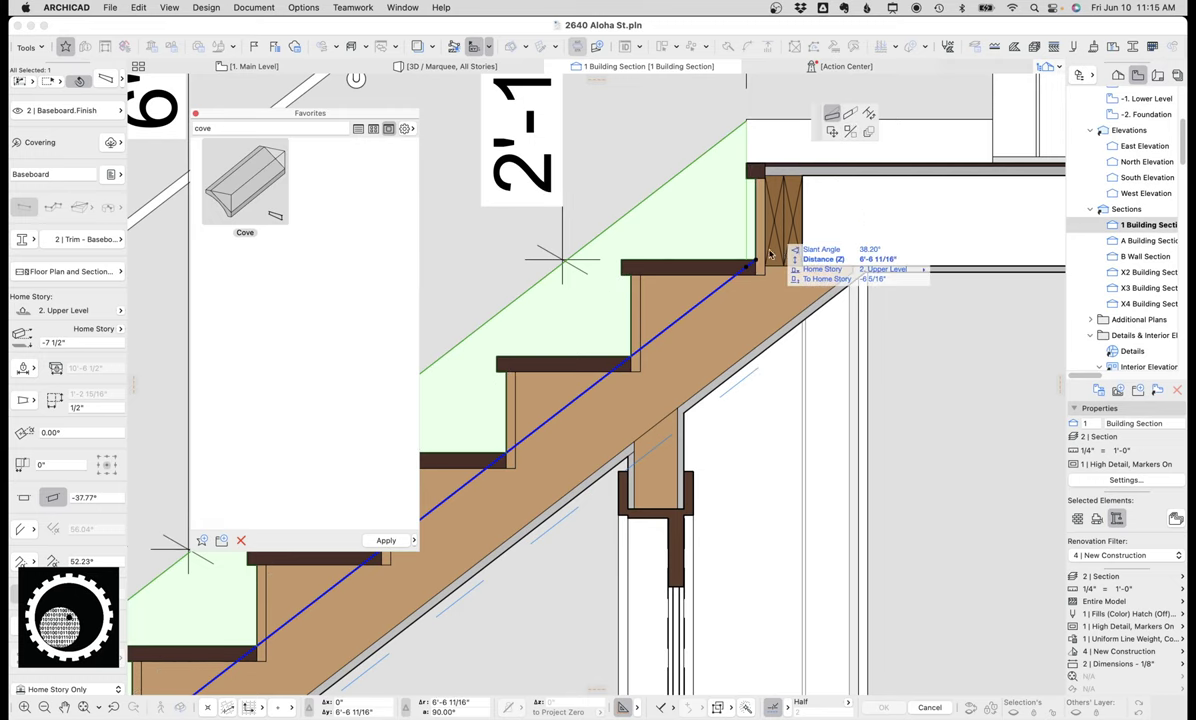
pyautogui.click(868, 116)
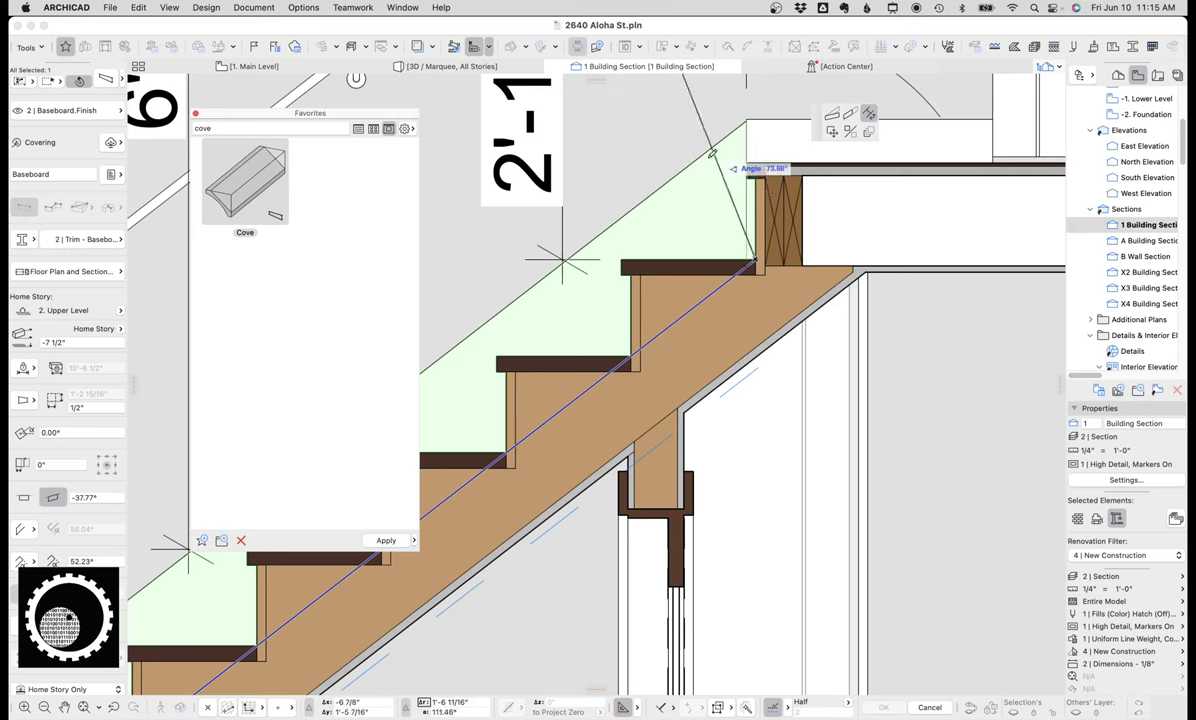
pyautogui.click(750, 122)
pyautogui.press('Escape')
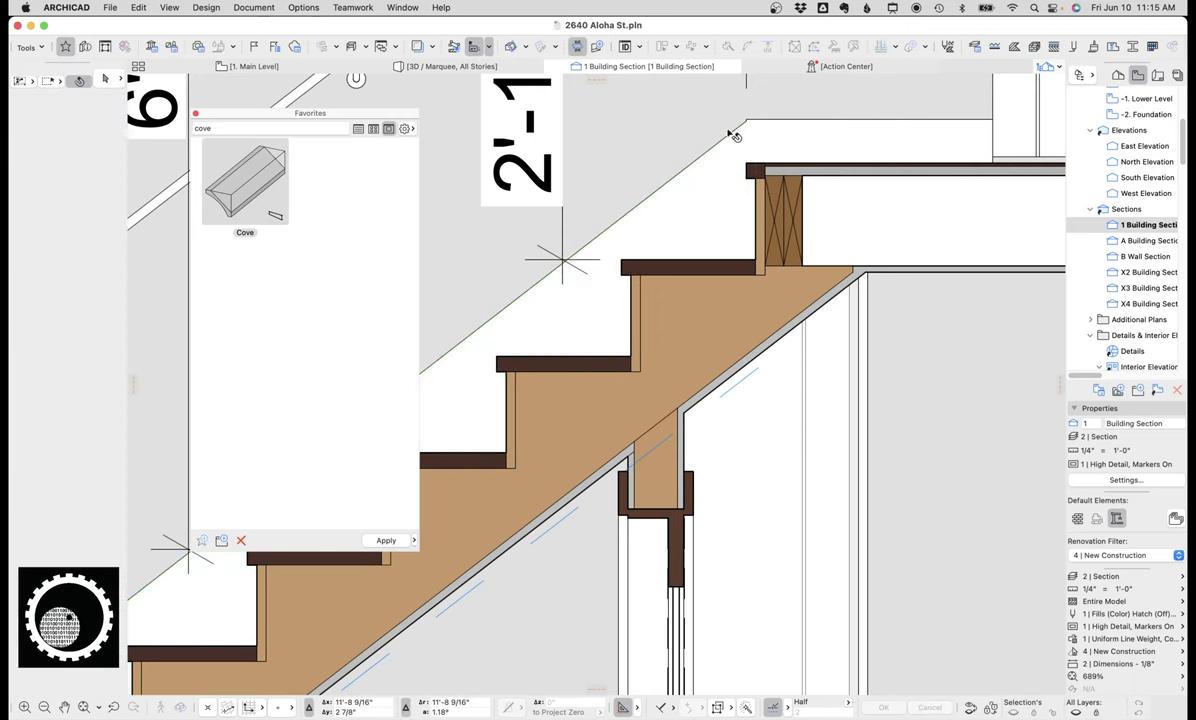
# Step: Place two end-to-end copies of the short level stair-top baseboard on the wall above the handrail
pyautogui.scroll(-3, 745, 137)
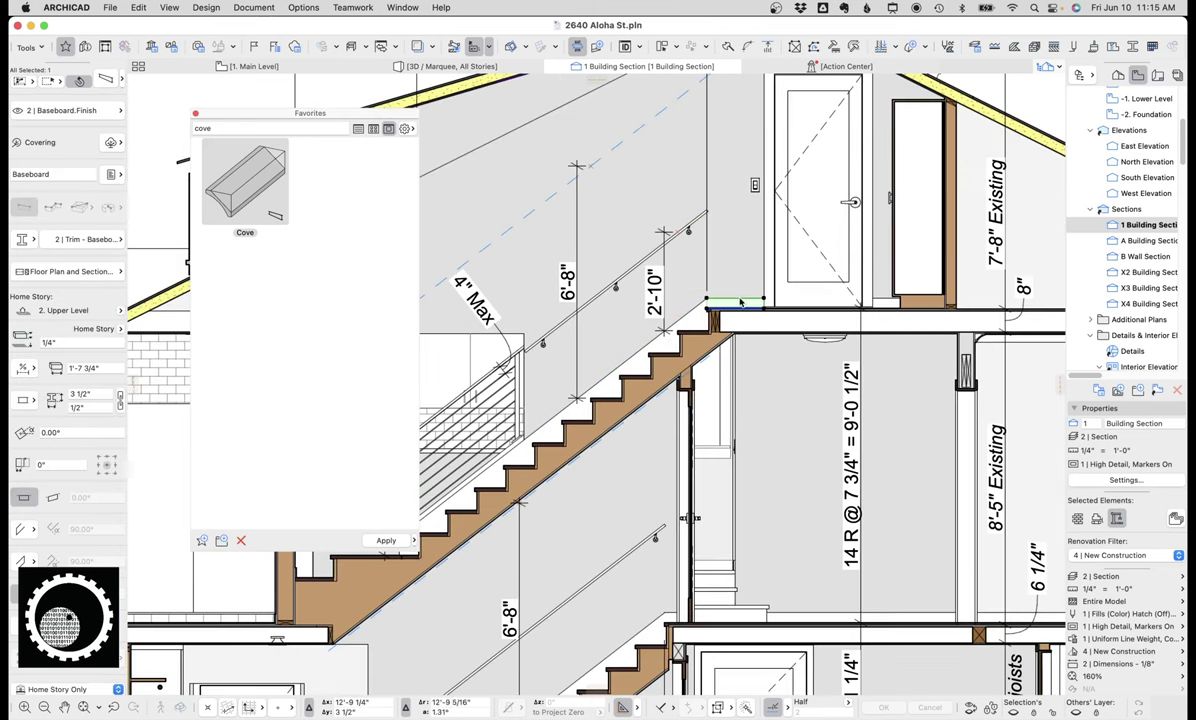
pyautogui.press('super+shift+d')
pyautogui.click(740, 302)
pyautogui.click(671, 170)
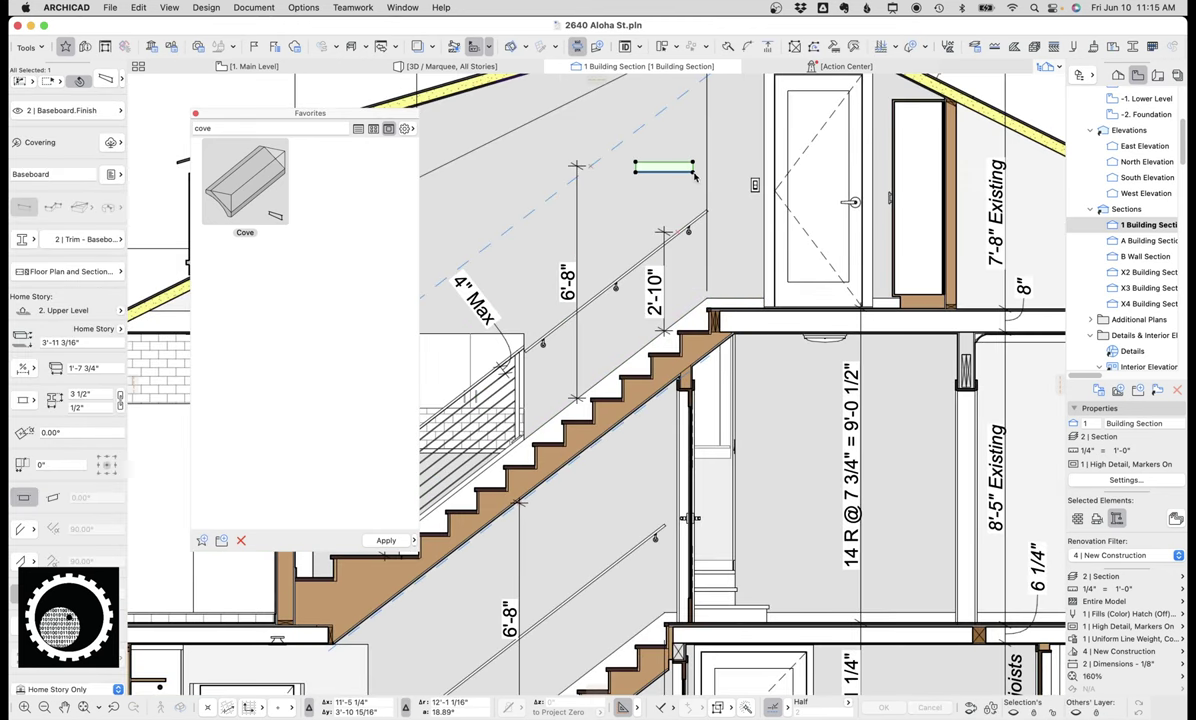
pyautogui.press('super+shift+d')
pyautogui.click(692, 172)
pyautogui.click(637, 173)
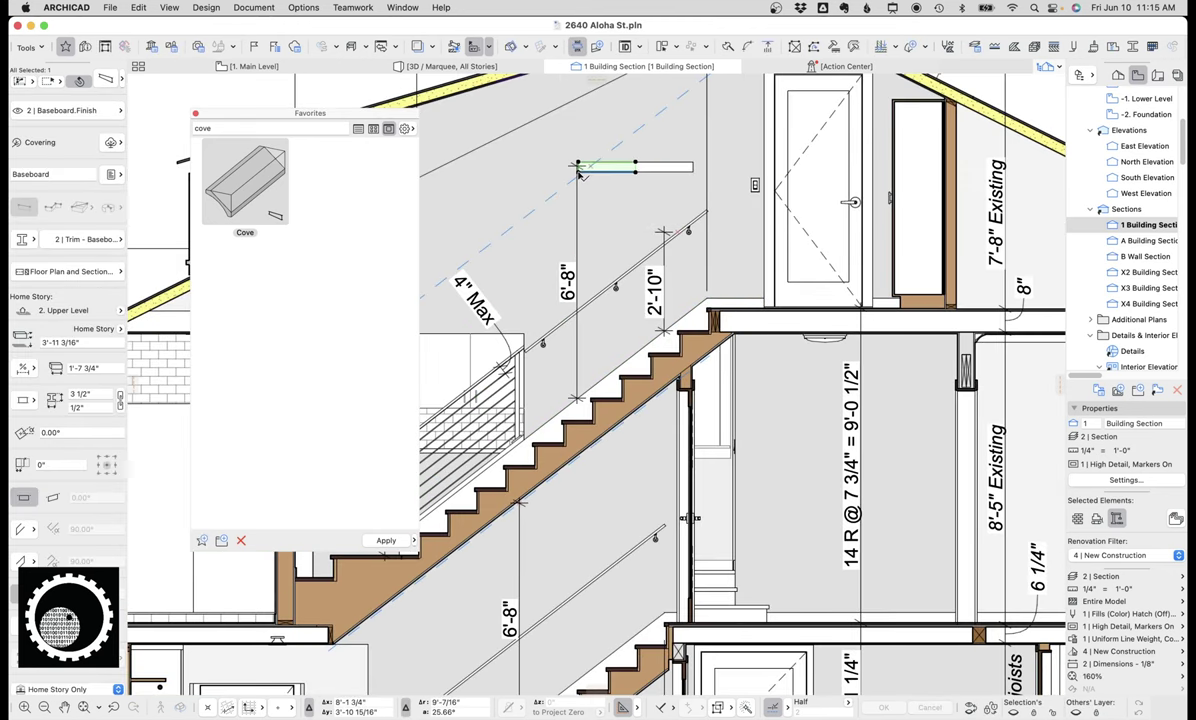
# Step: Slant the second baseboard copy downward at about 40.5° from its joint with the level copy
pyautogui.click(831, 113)
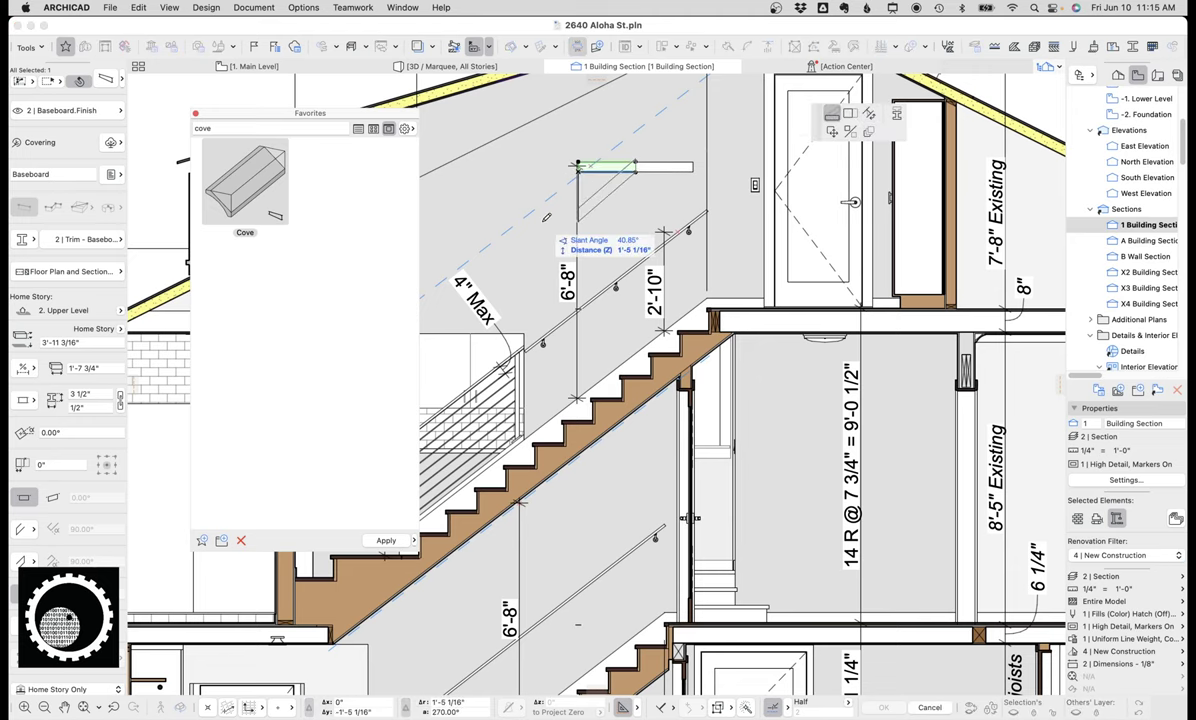
pyautogui.click(552, 224)
pyautogui.scroll(5, 634, 179)
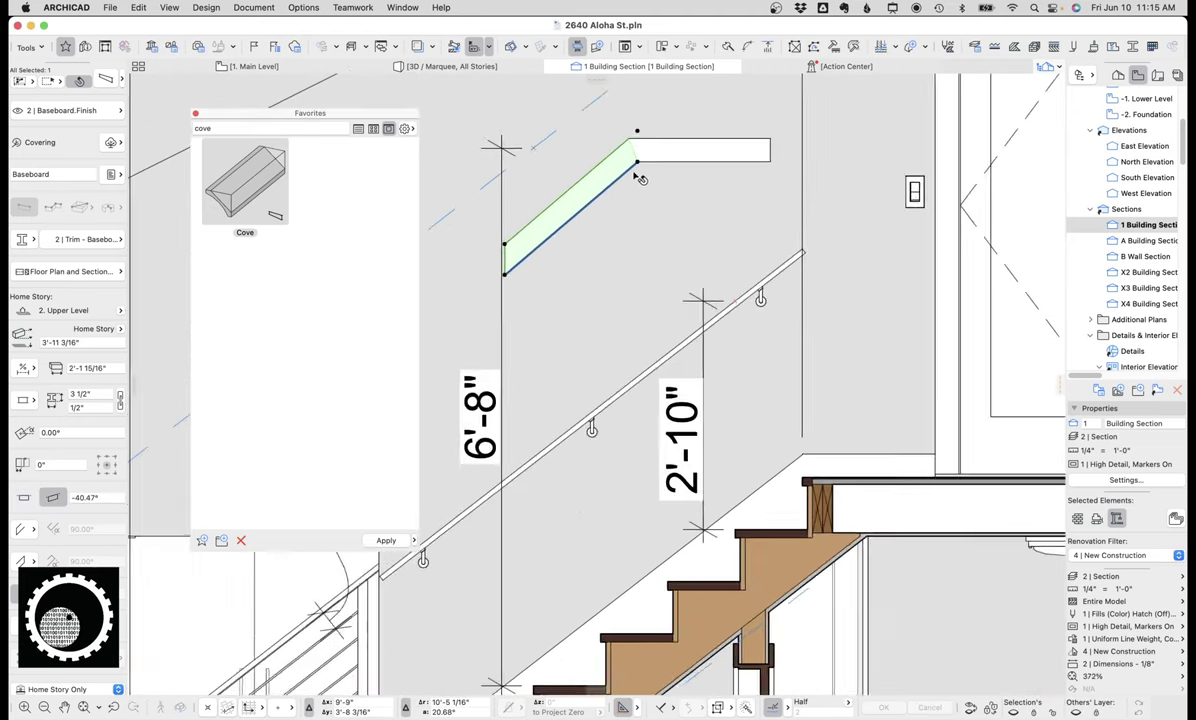
pyautogui.click(656, 170)
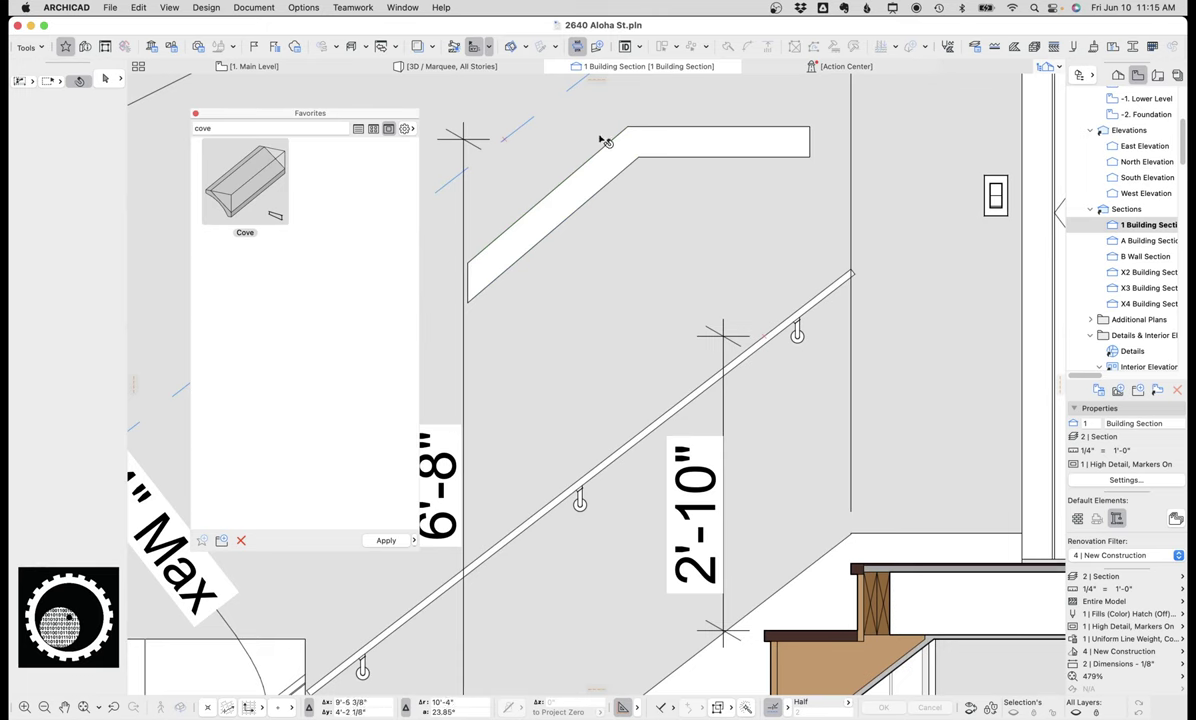
# Step: Copy the level baseboard piece to the lower end of the slanted piece
pyautogui.click(670, 150)
pyautogui.click(810, 157)
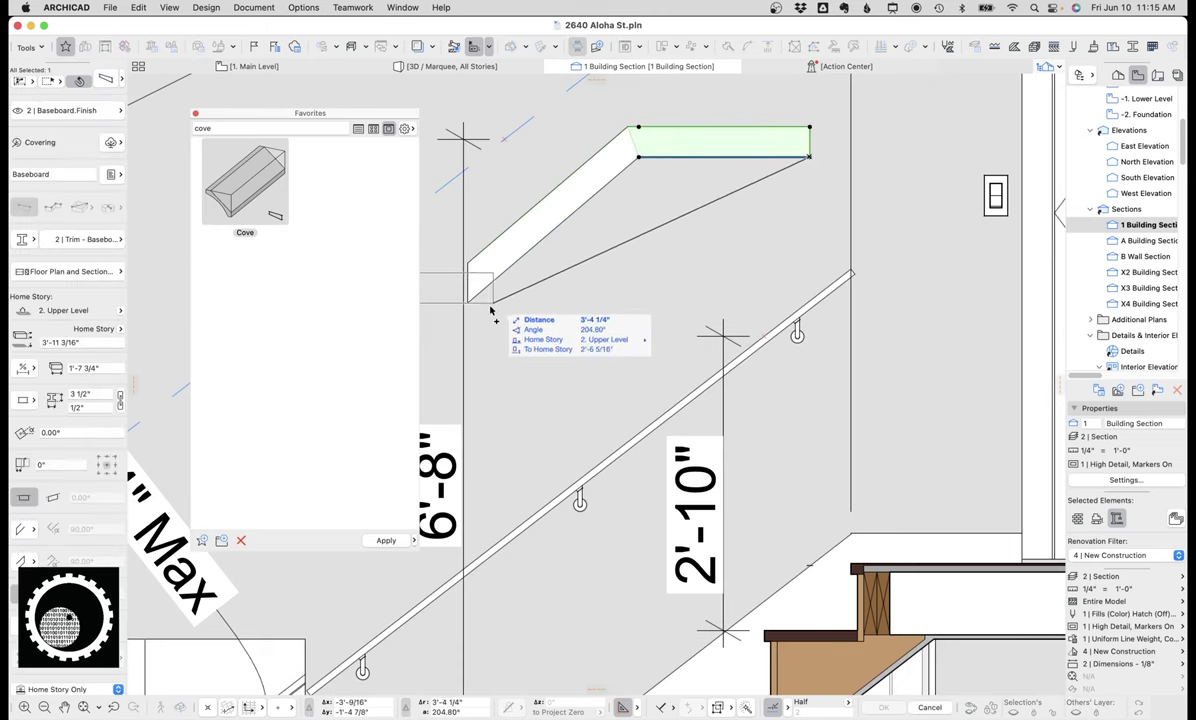
pyautogui.click(469, 303)
pyautogui.moveTo(530, 294); pyautogui.dragTo(600, 267, button='middle')
pyautogui.scroll(-3, 596, 264)
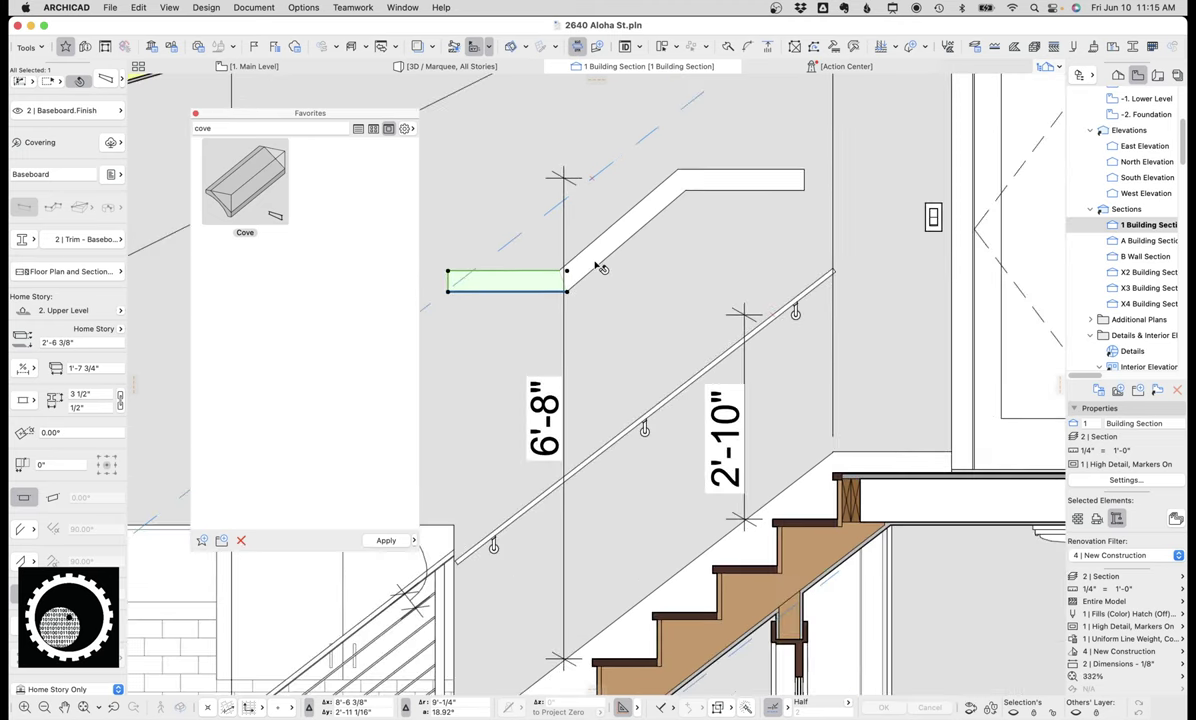
# Step: Set the slanted baseboard piece's profile height to 4"
pyautogui.click(628, 224)
pyautogui.click(652, 204)
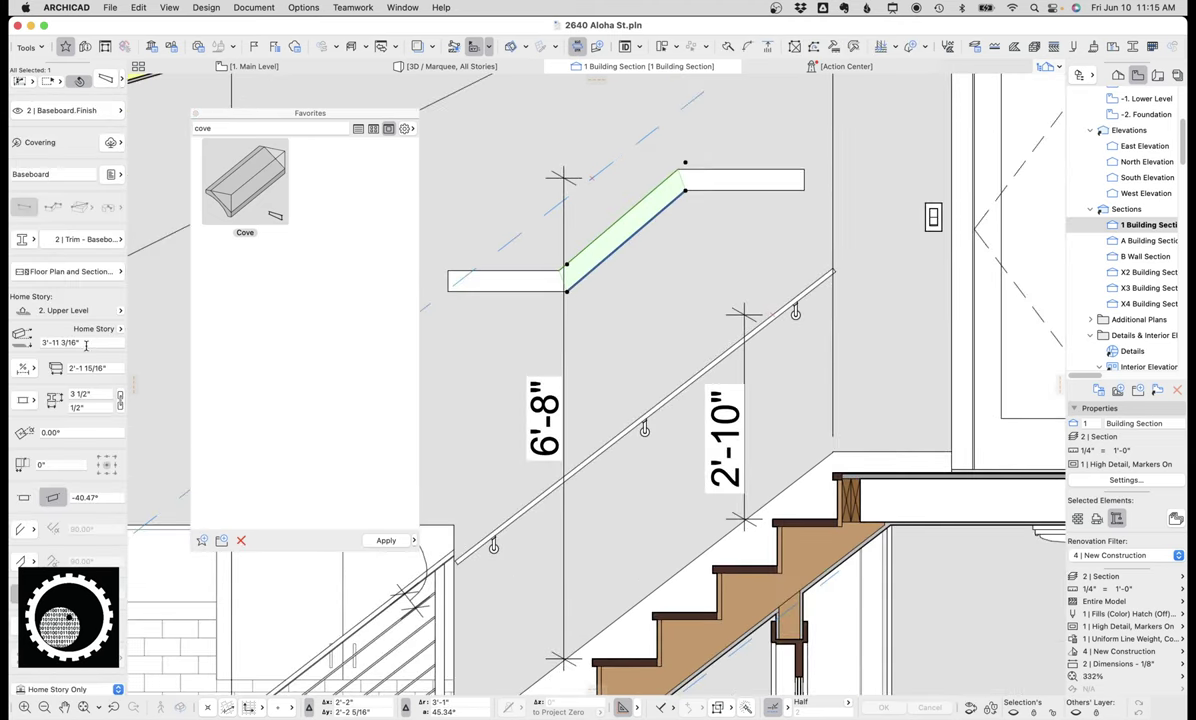
pyautogui.click(96, 393)
pyautogui.write('4')
pyautogui.press('Tab')
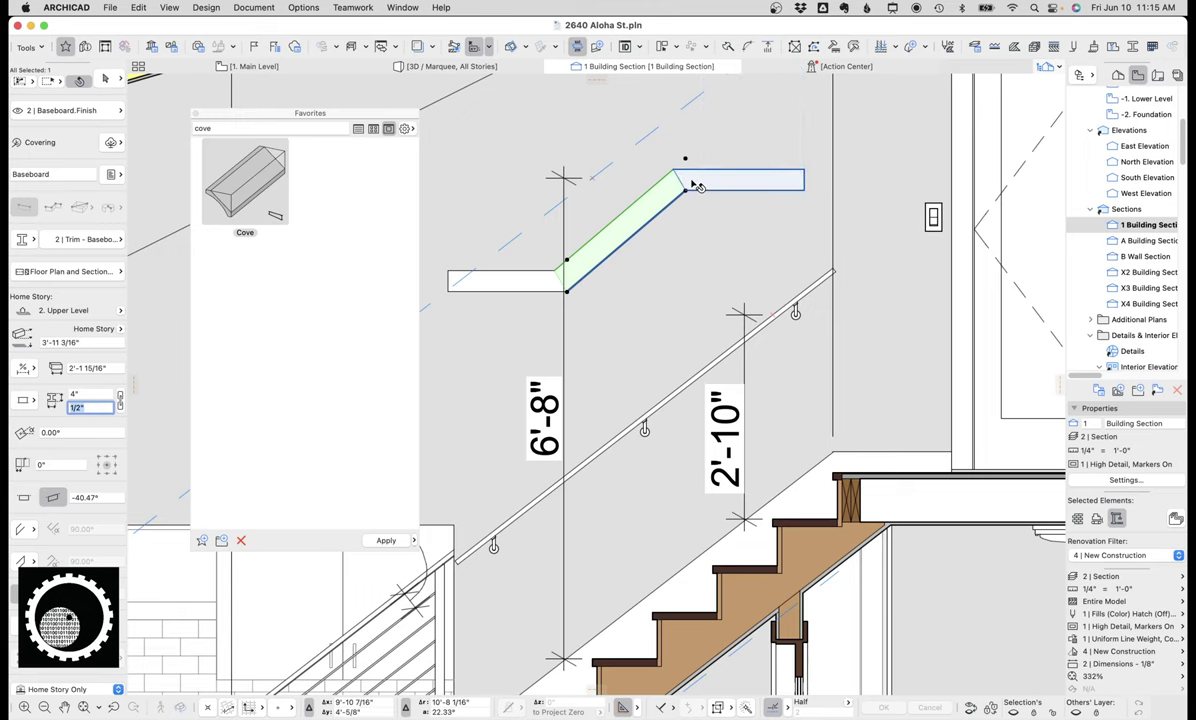
# Step: Delete the two level baseboard pieces and the slanted piece placed on the wall above the stair handrail
pyautogui.keyDown('shift'); pyautogui.click(506, 272); pyautogui.keyUp('shift')
pyautogui.keyDown('shift'); pyautogui.click(730, 186); pyautogui.keyUp('shift')
pyautogui.scroll(-10, 740, 210)
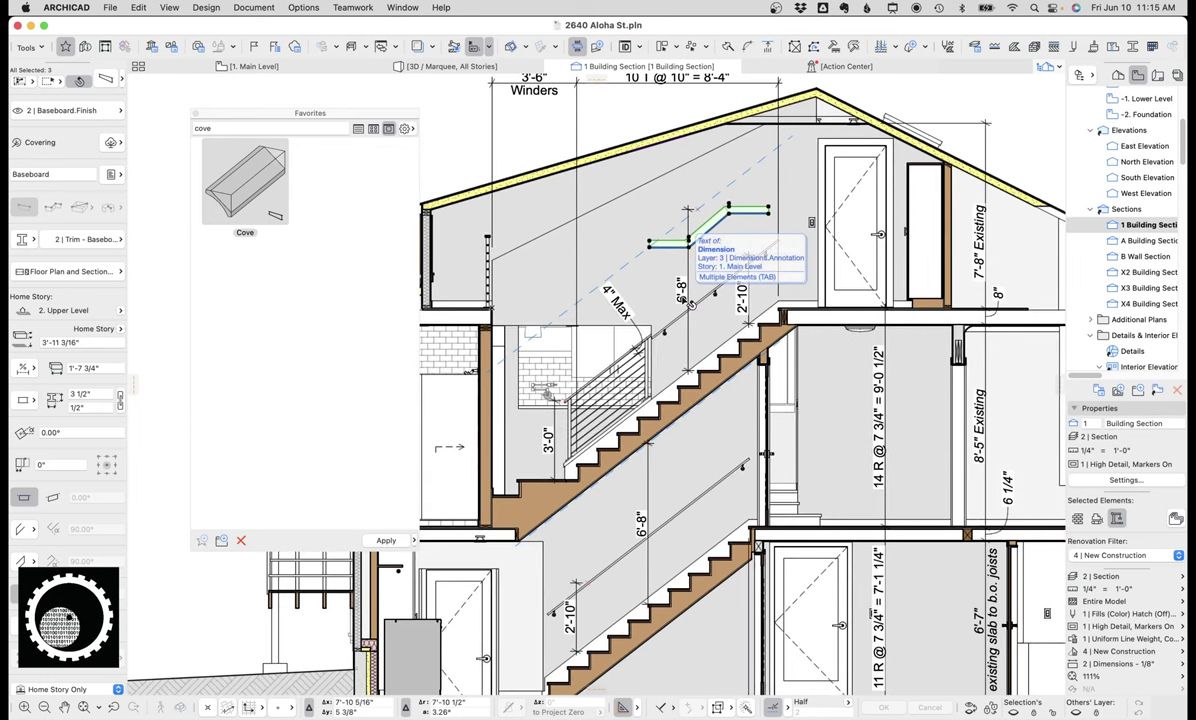
pyautogui.press('Escape')
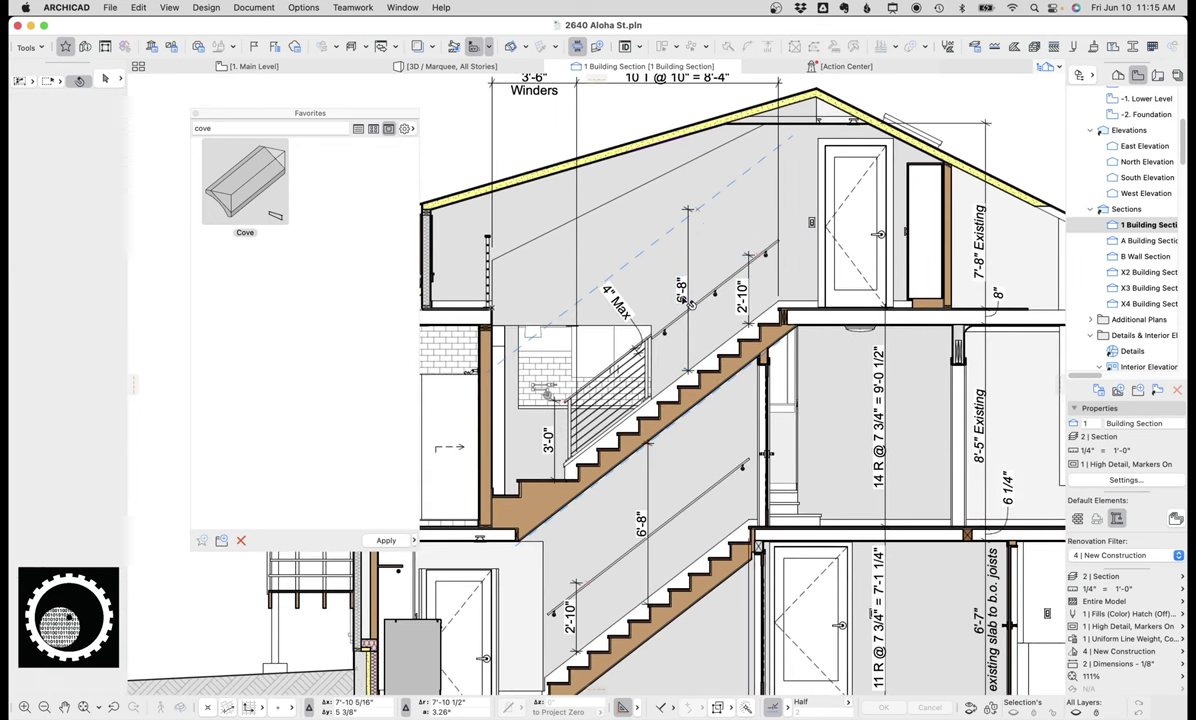
# Step: Open the Central Hall Looking East and Central Hall Looking West interior elevations and examine how the baseboards are shown
pyautogui.scroll(-3, 640, 295)
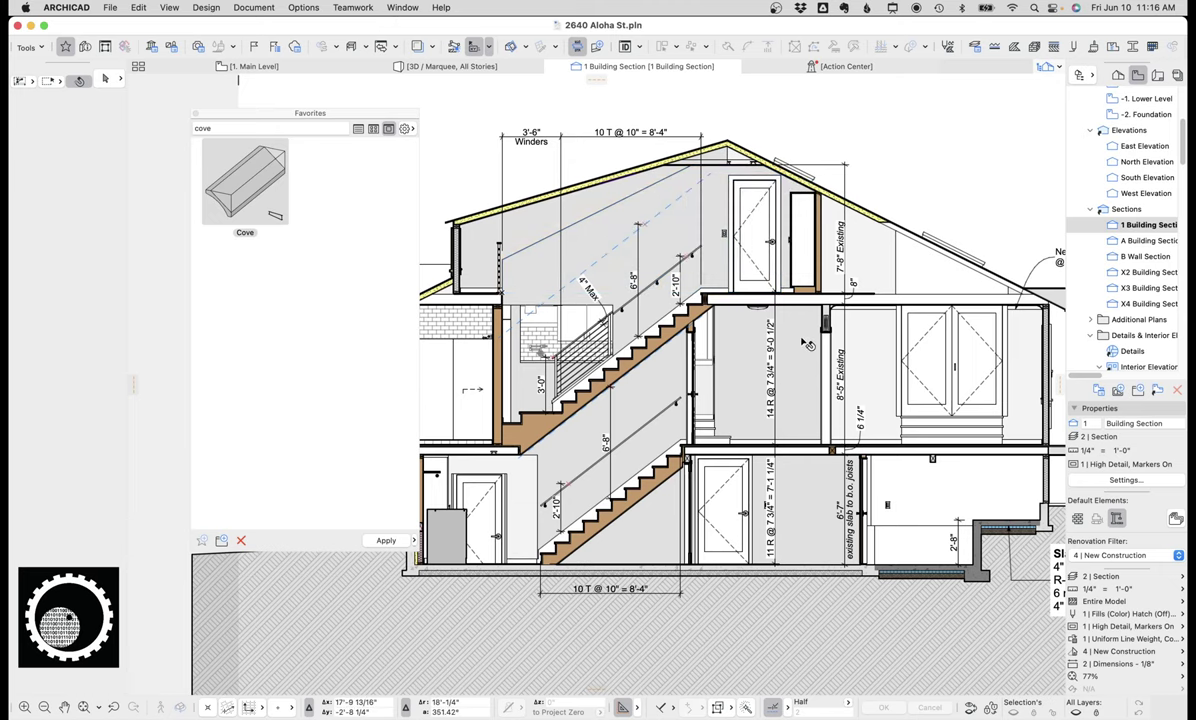
pyautogui.scroll(-3, 1148, 246)
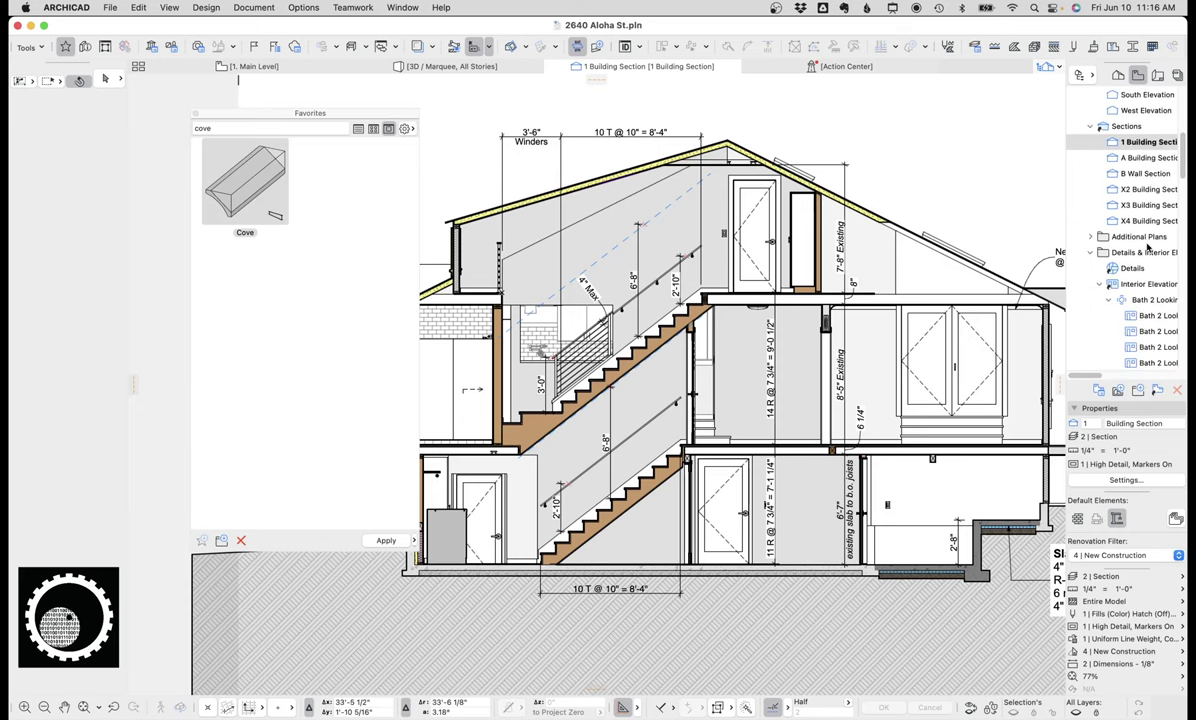
pyautogui.scroll(-5, 1148, 246)
pyautogui.scroll(6, 1140, 243)
pyautogui.scroll(-5, 1138, 245)
pyautogui.scroll(-3, 1150, 250)
pyautogui.doubleClick(1155, 307)
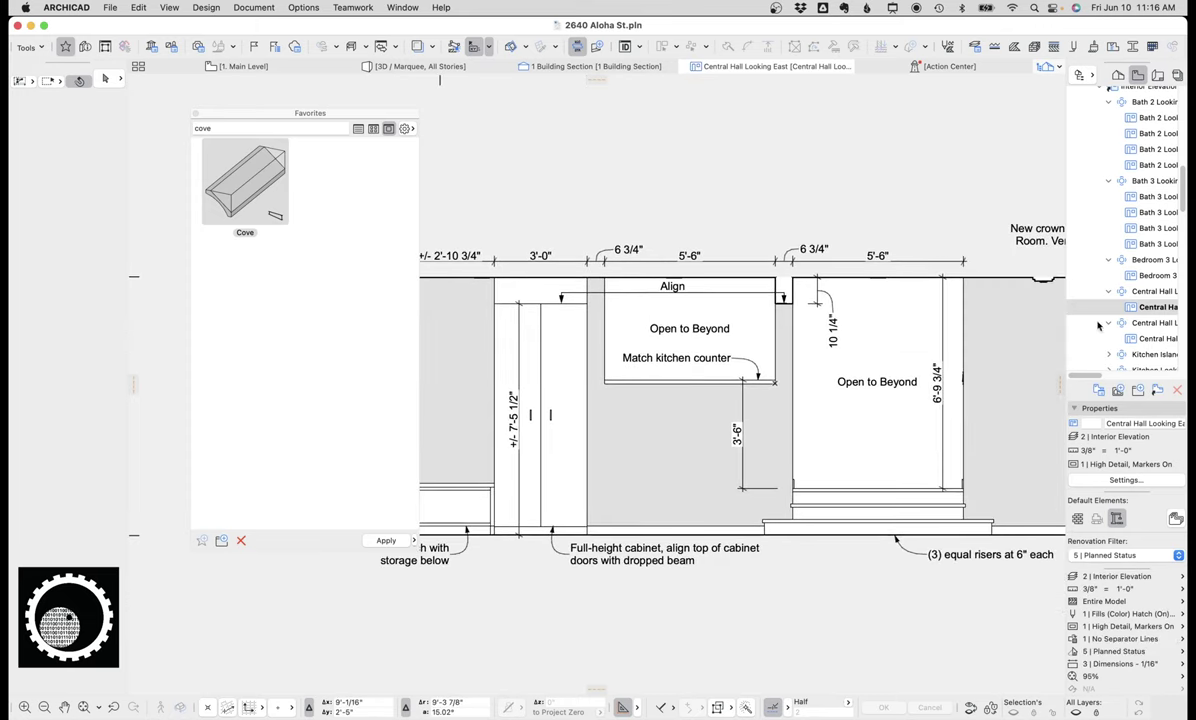
pyautogui.doubleClick(1157, 339)
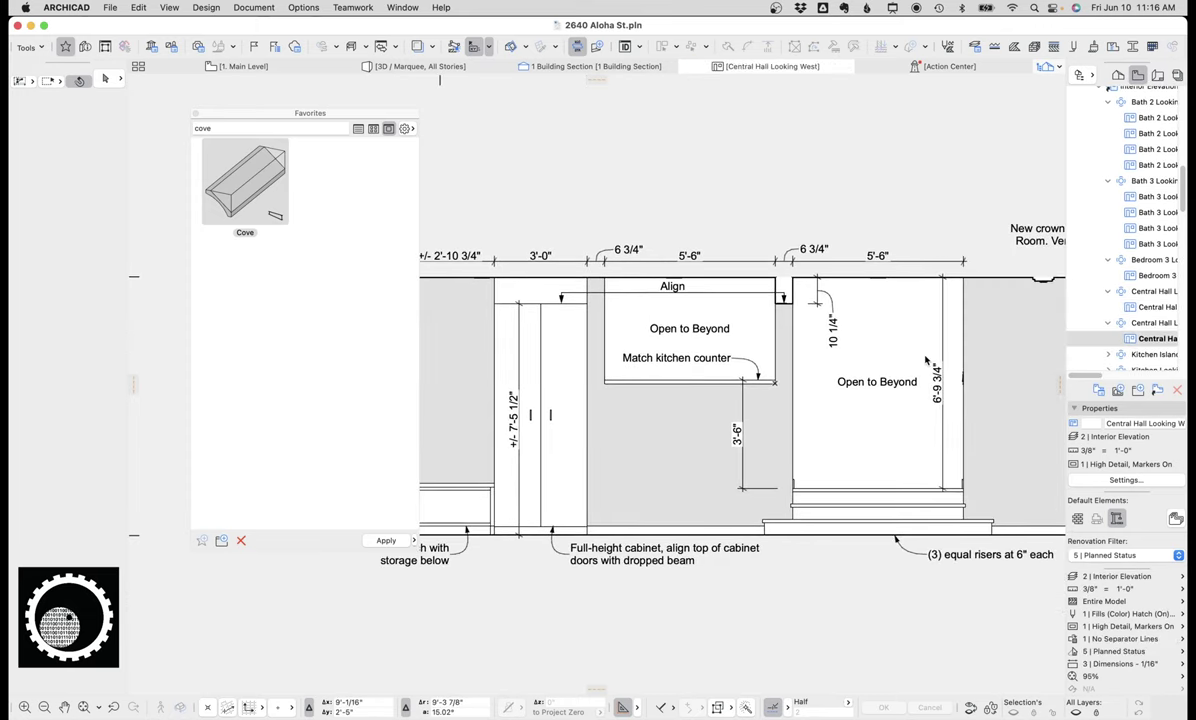
pyautogui.scroll(-5, 830, 372)
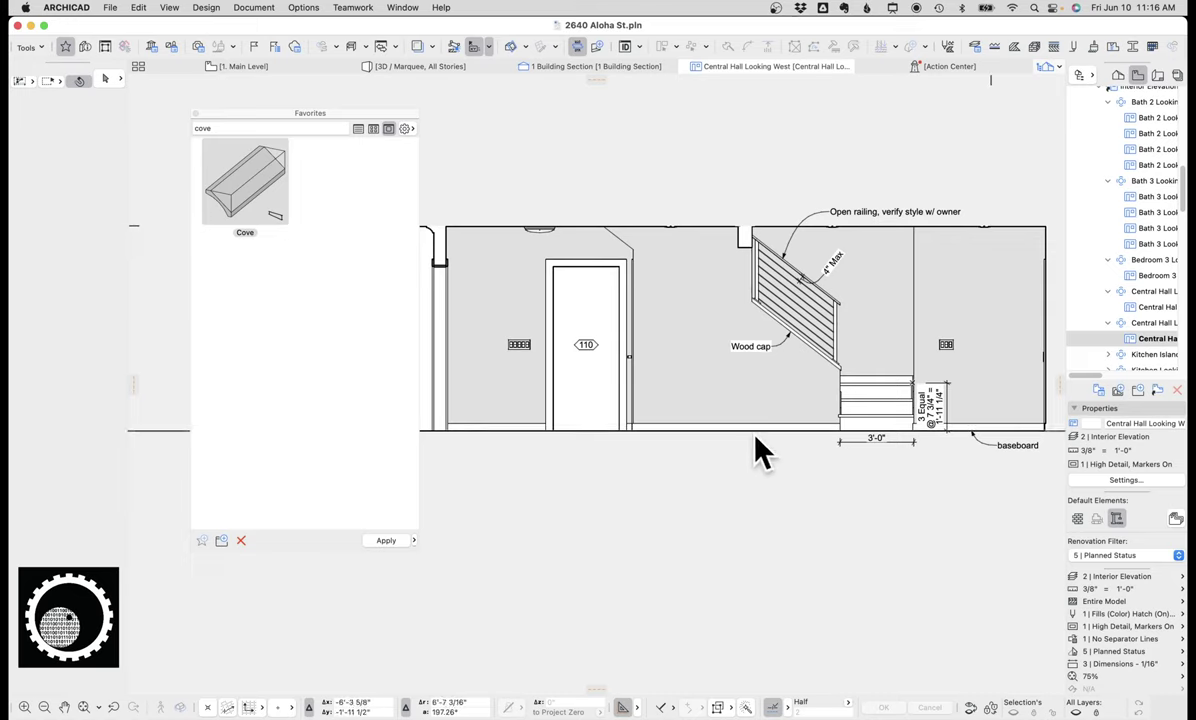
pyautogui.scroll(-1, 752, 427)
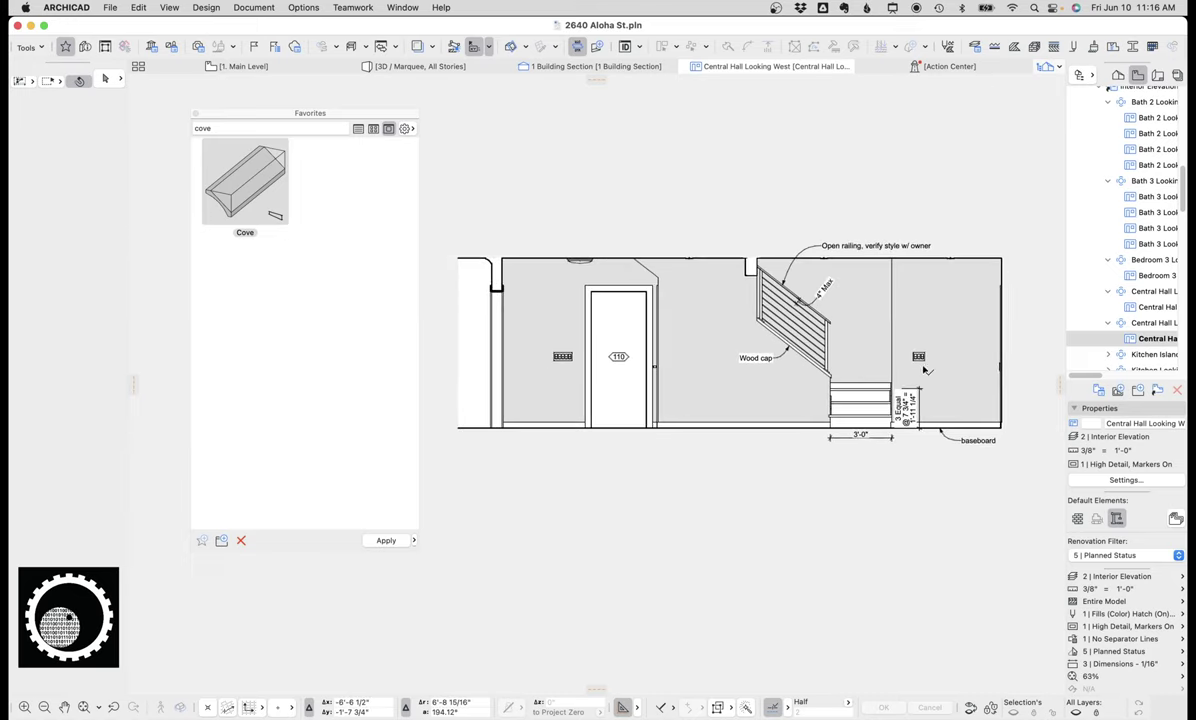
# Step: Show the entire model in the 3D window and close the Favorites palette
pyautogui.click(467, 68)
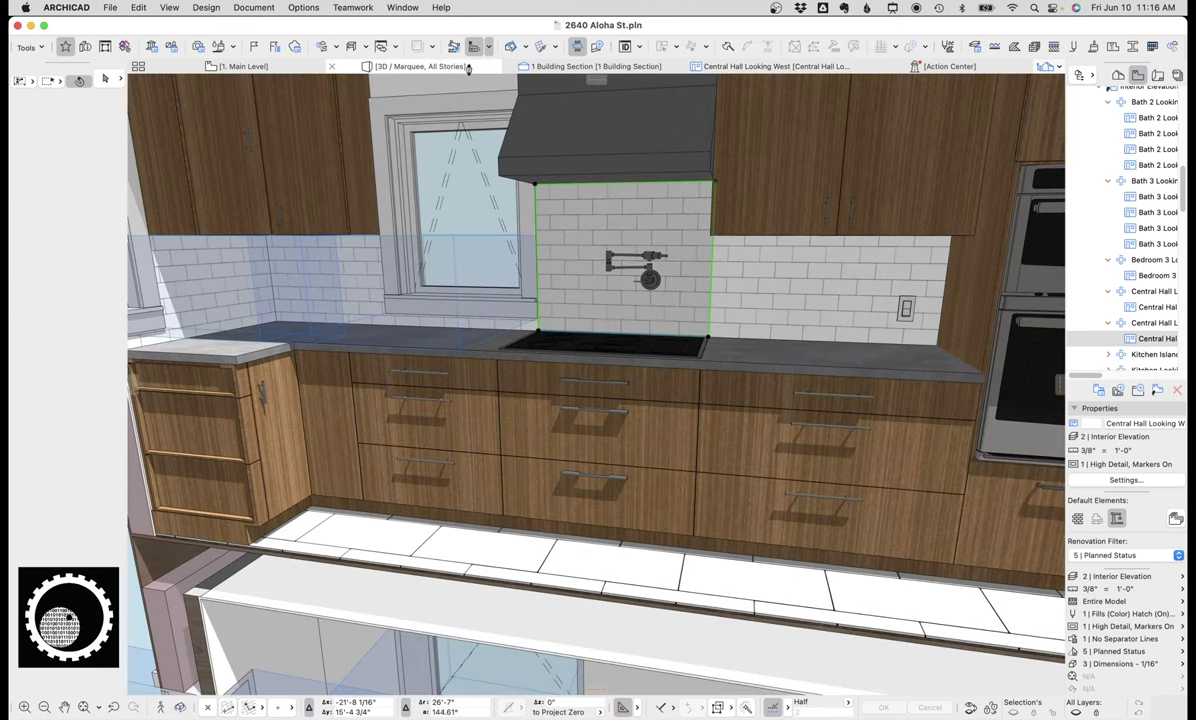
pyautogui.press('super+F5')
pyautogui.click(196, 114)
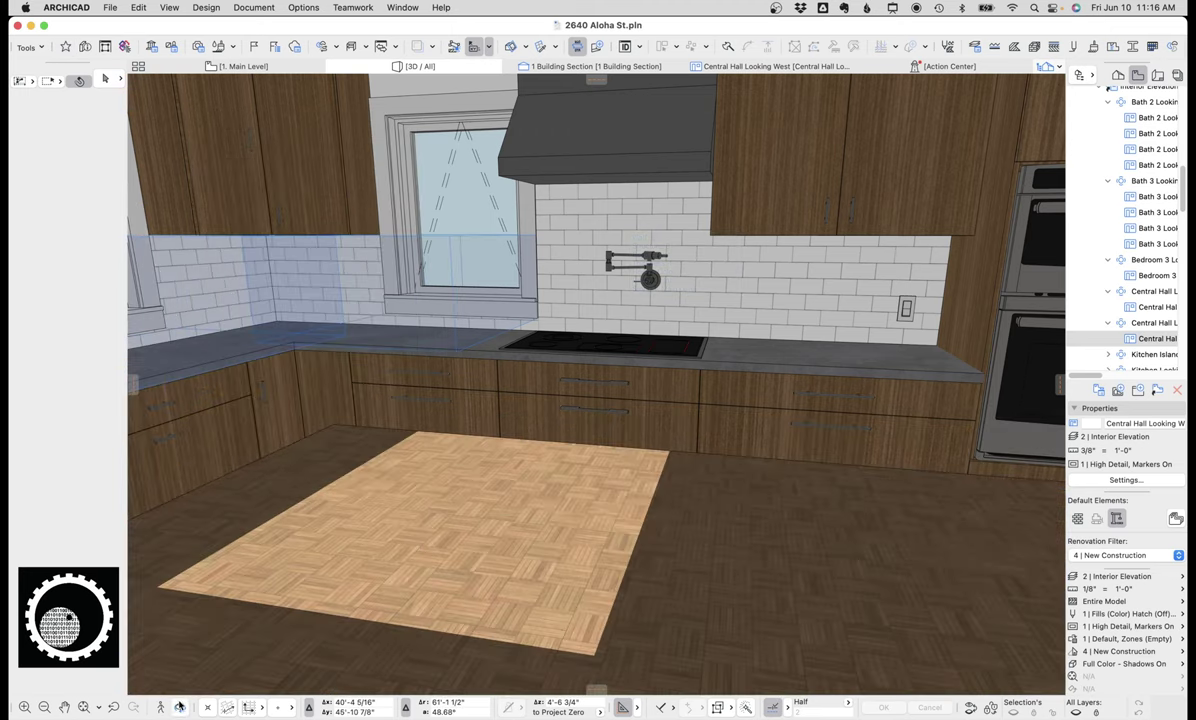
# Step: Walk through the 3D model in Explore mode from the kitchen into the wood-floored room to examine its cove and baseboard trim
pyautogui.click(160, 707)
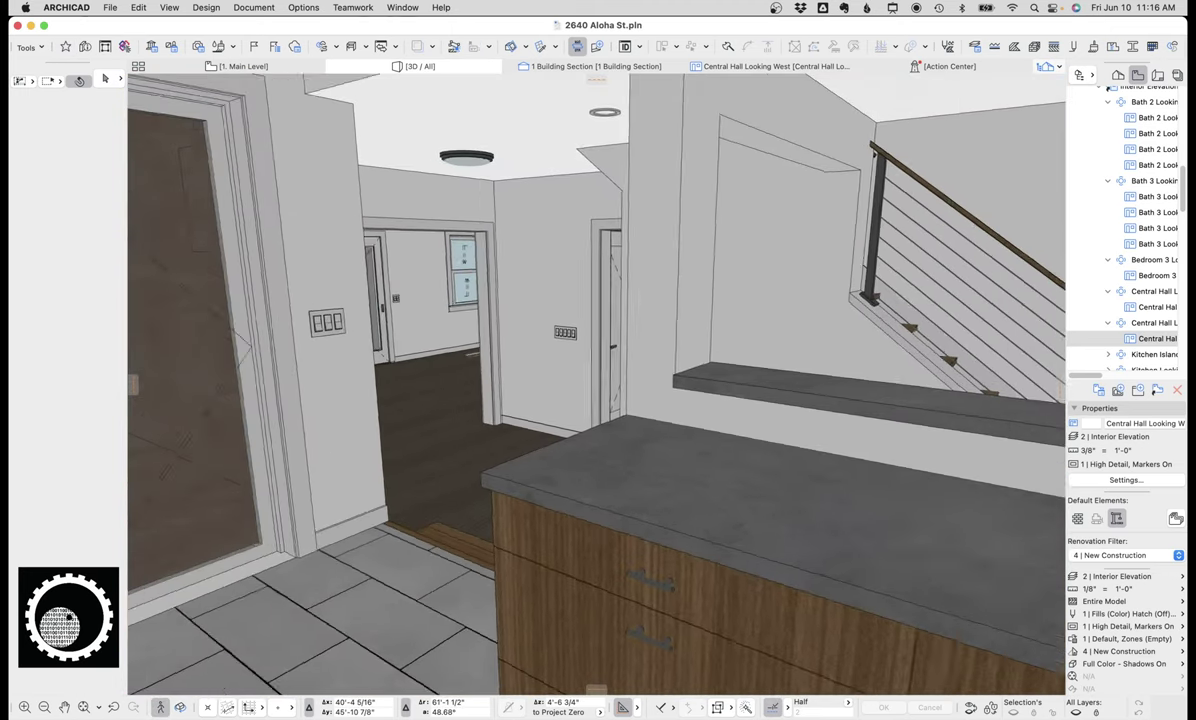
pyautogui.press('Up')
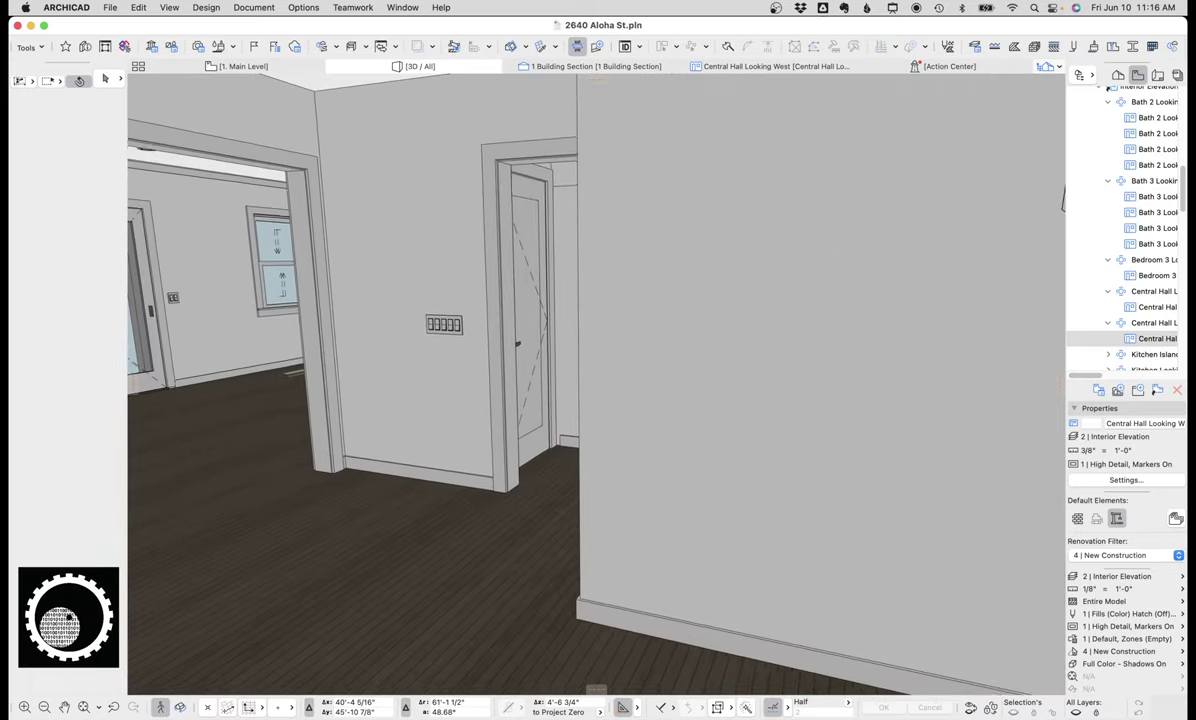
pyautogui.press('Up')
pyautogui.press('Up')
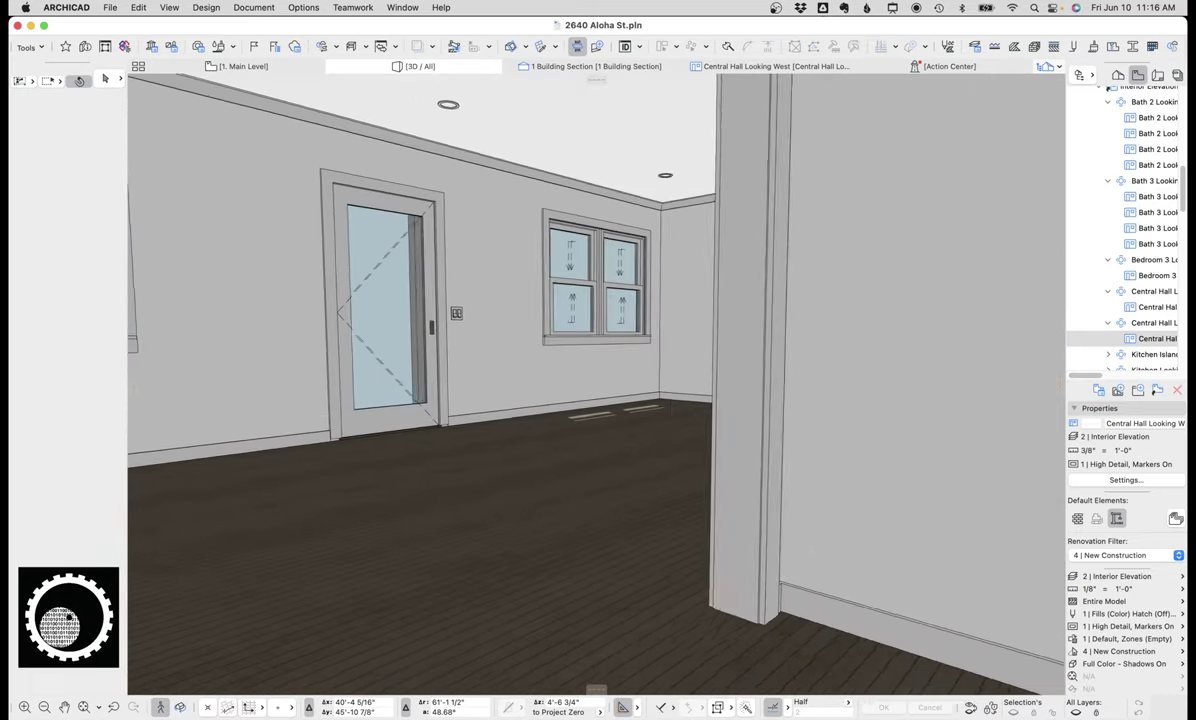
pyautogui.press('Left')
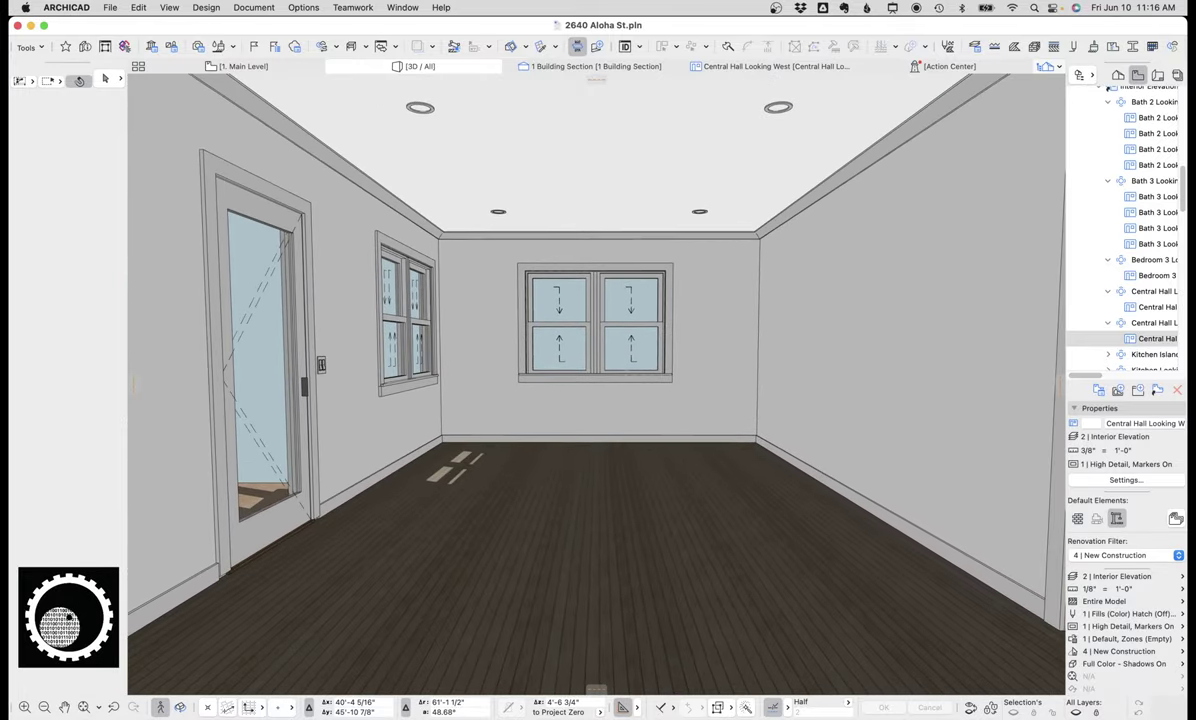